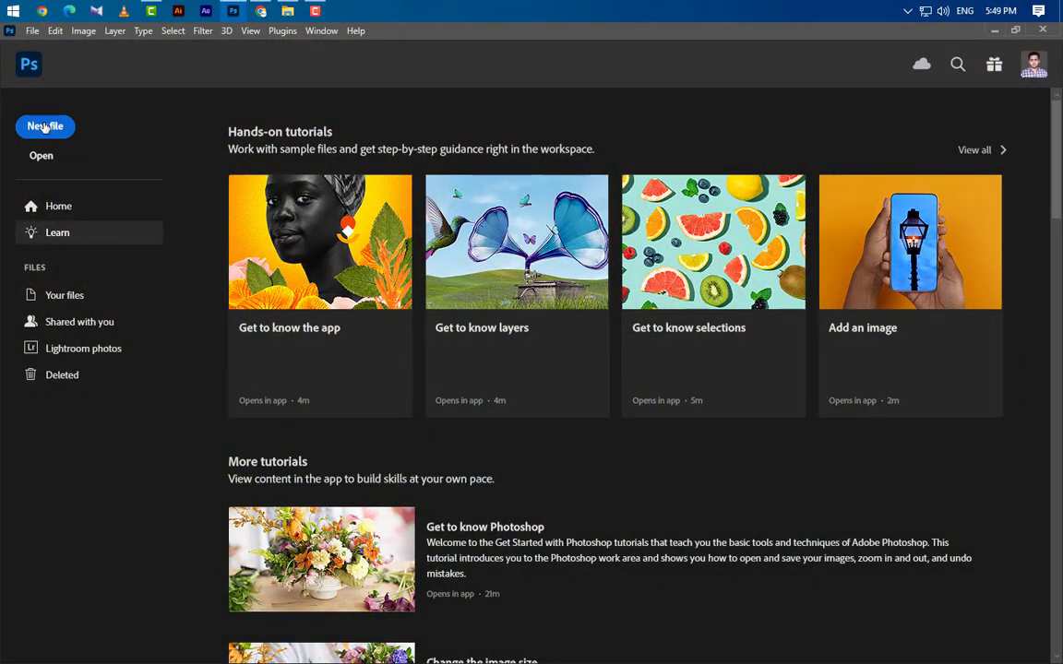
Create a new document named 'Instagram Post Design' at 3000 × 3000 px and 300 ppi.
{"action": "left_click", "coordinate": [44, 126]}
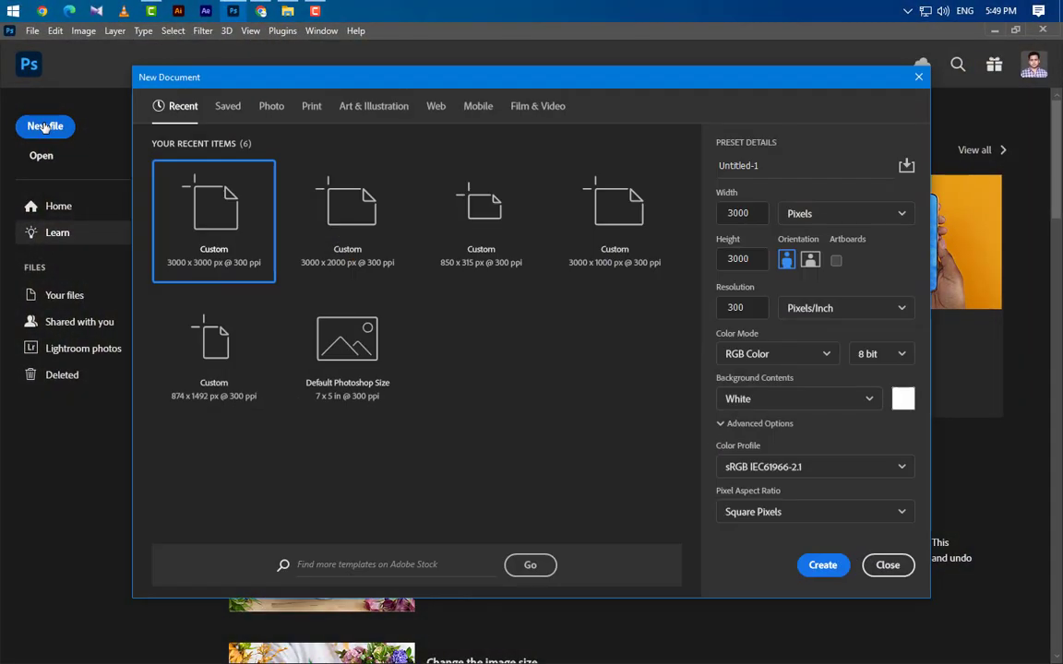
{"action": "left_click", "coordinate": [778, 170]}
{"action": "type", "text": "Instagram Post Design"}
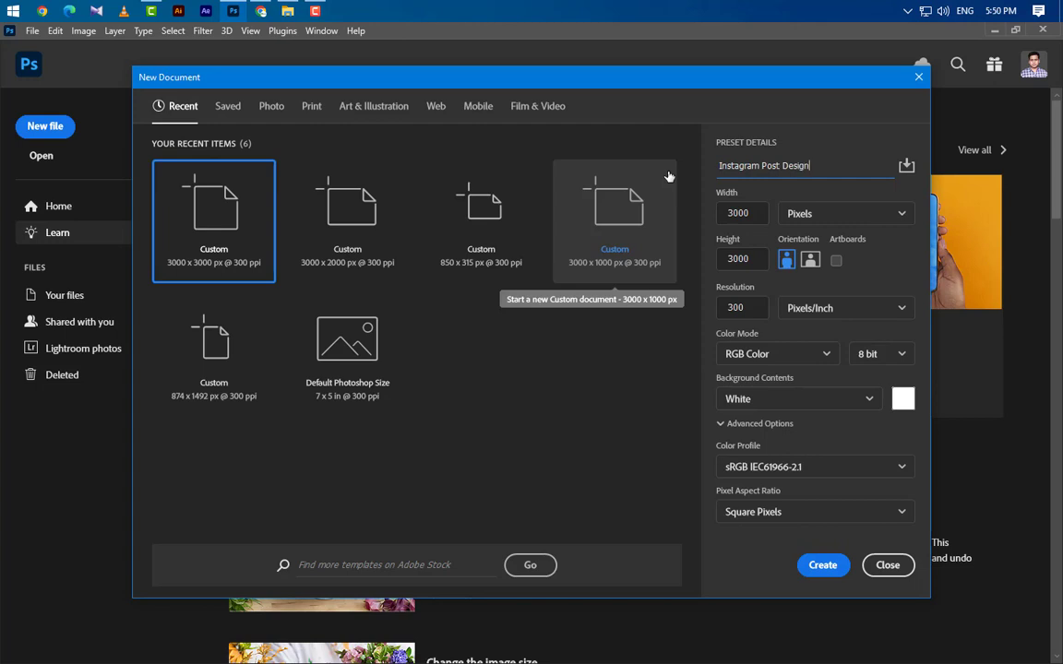
{"action": "left_click_drag", "start_coordinate": [758, 216], "coordinate": [712, 222]}
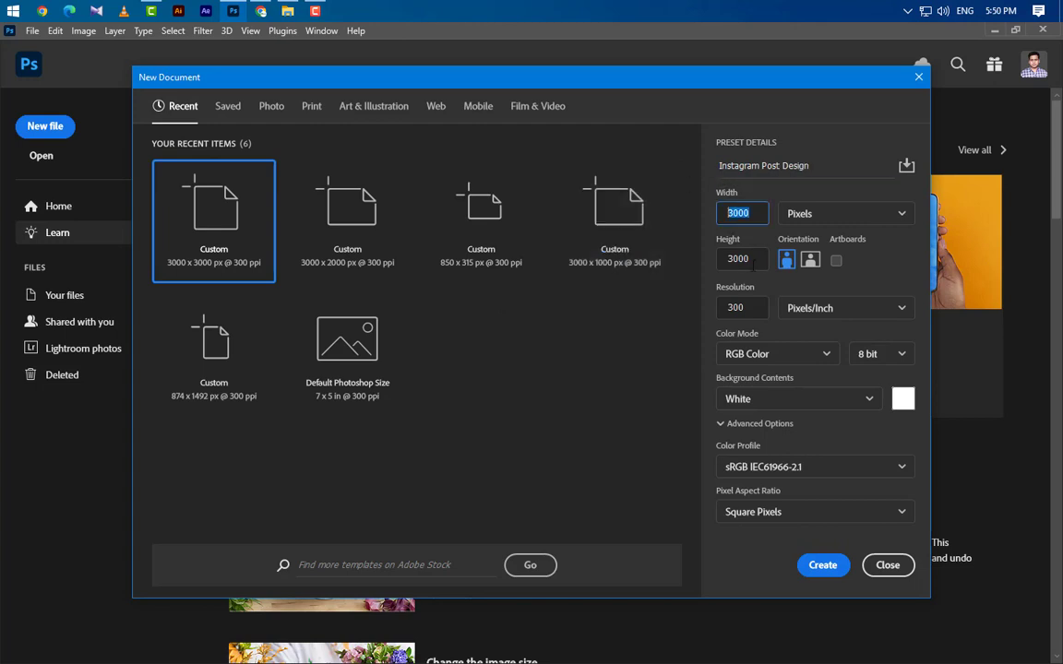
{"action": "left_click_drag", "start_coordinate": [752, 264], "coordinate": [718, 258]}
{"action": "left_click", "coordinate": [742, 308]}
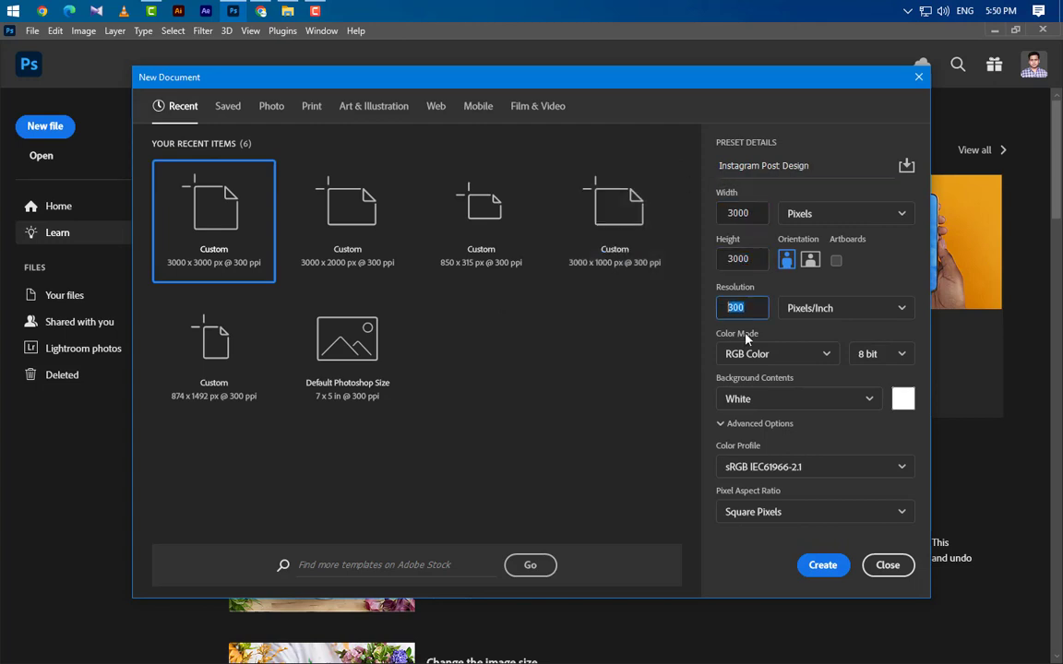
{"action": "left_click", "coordinate": [822, 566]}
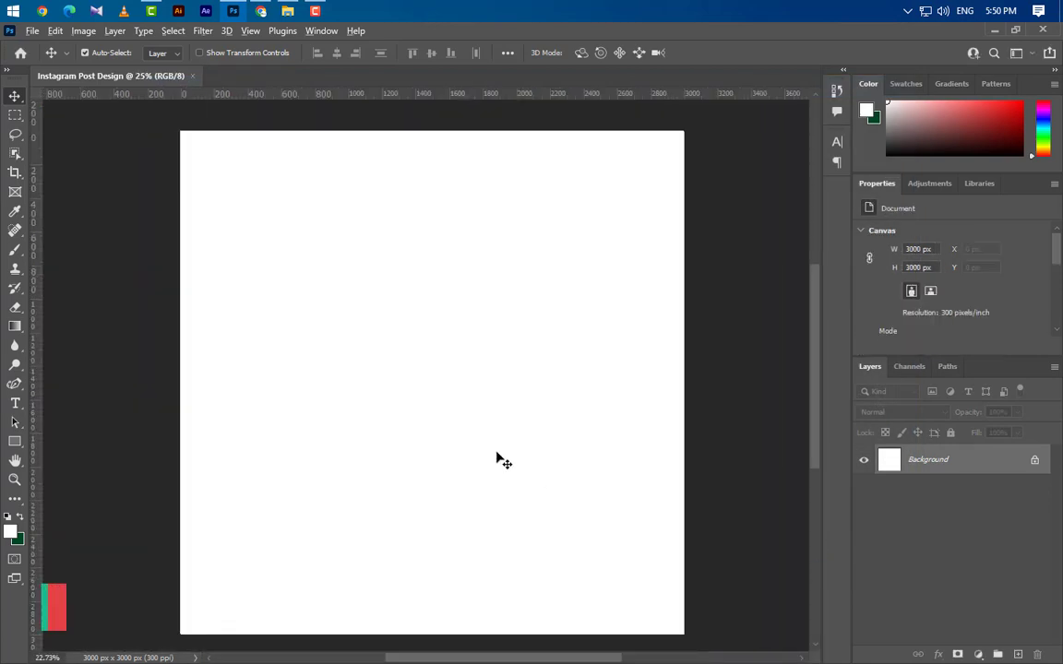
Draw a rectangle covering the whole canvas and add a Gradient Overlay to it.
{"action": "left_click", "coordinate": [15, 441]}
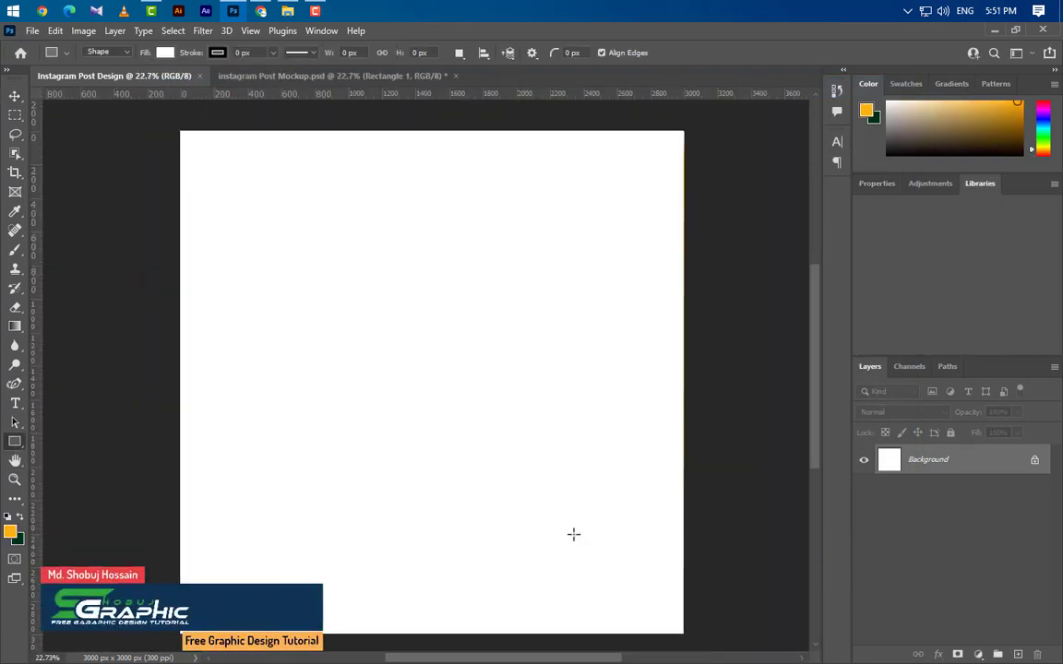
{"action": "left_click_drag", "start_coordinate": [173, 125], "coordinate": [687, 636]}
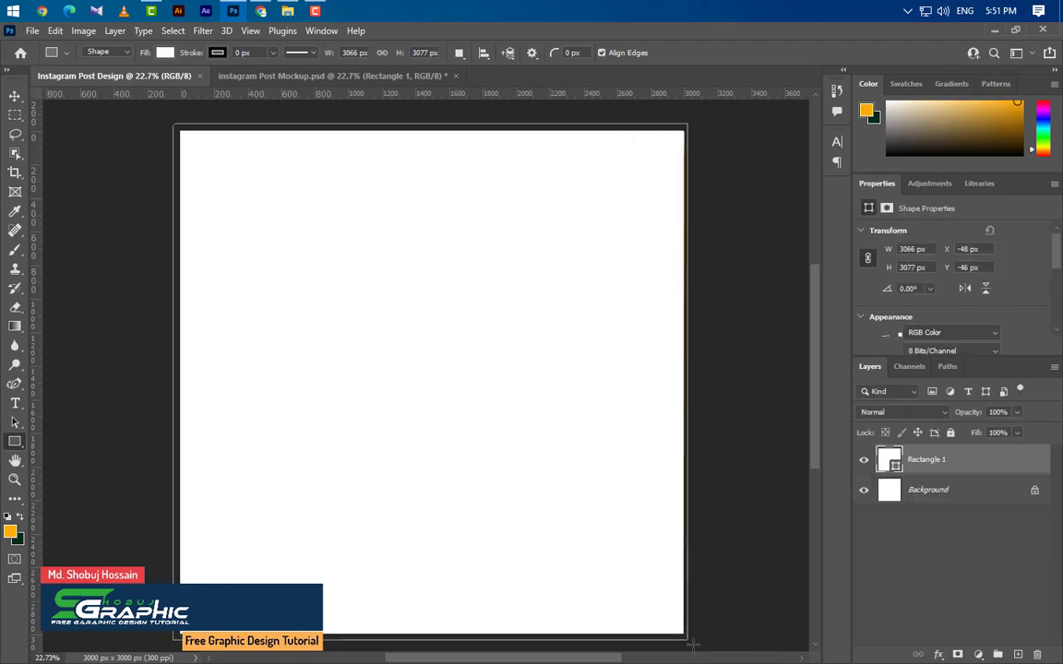
{"action": "double_click", "coordinate": [984, 466]}
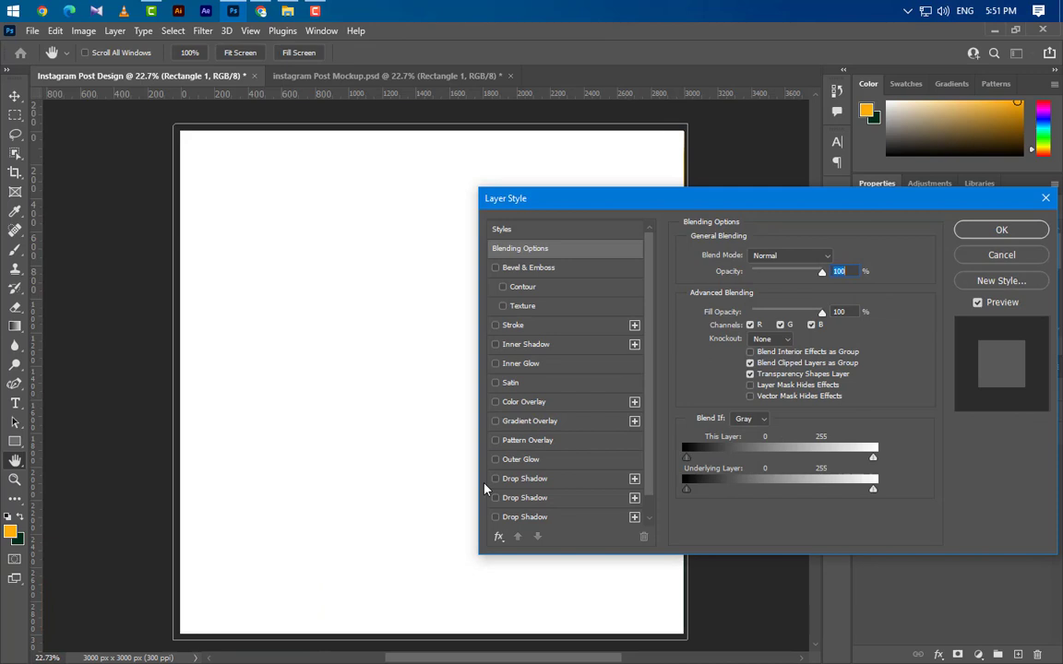
{"action": "left_click", "coordinate": [565, 422]}
Set the gradient from dark green #002010 to orange #f1a501 at 100% scale.
{"action": "left_click", "coordinate": [797, 294]}
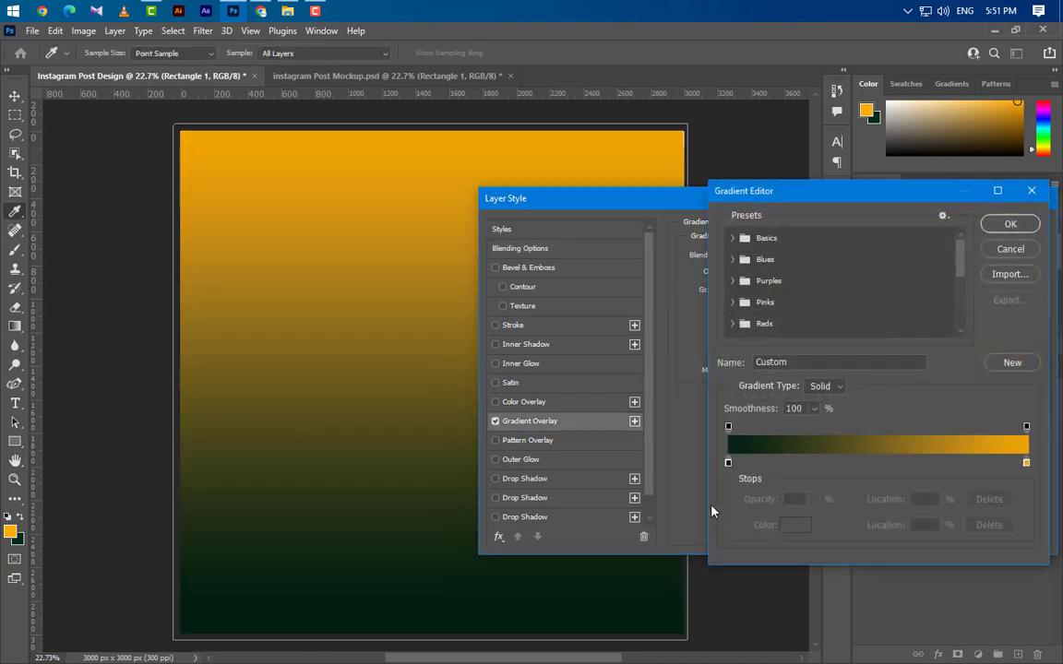
{"action": "left_click", "coordinate": [728, 463]}
{"action": "double_click", "coordinate": [728, 463]}
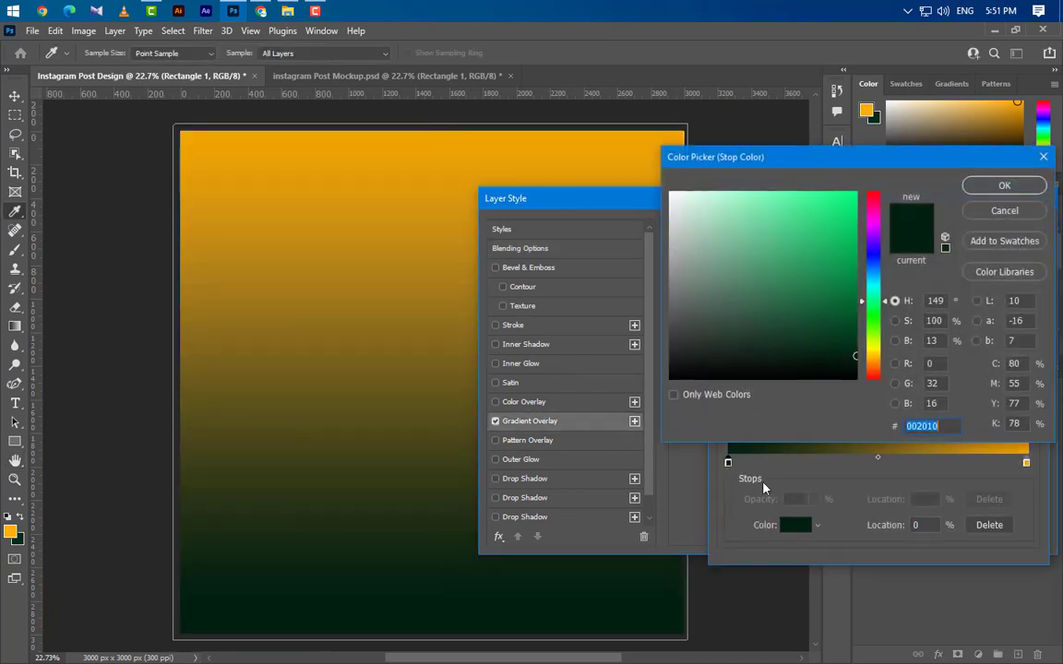
{"action": "left_click", "coordinate": [1003, 186]}
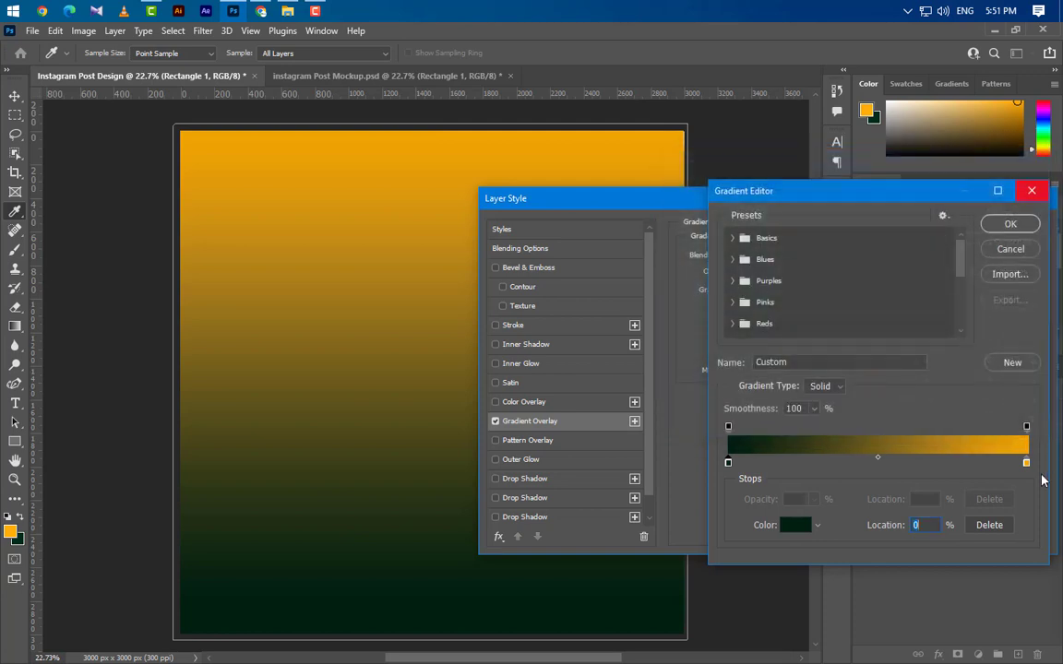
{"action": "left_click", "coordinate": [1027, 463]}
{"action": "double_click", "coordinate": [1027, 463]}
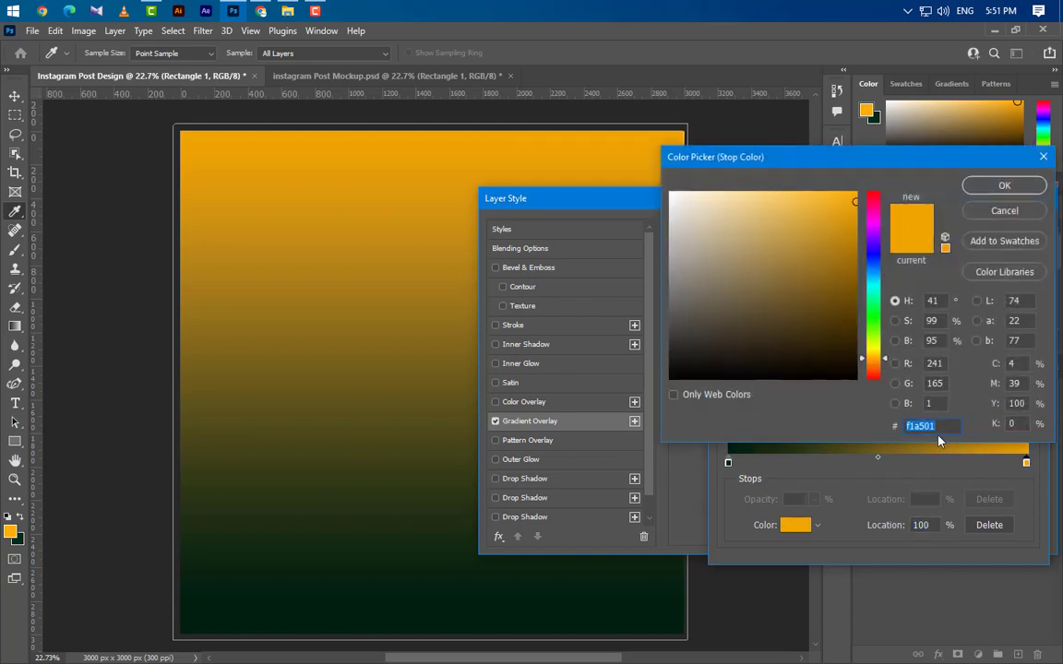
{"action": "left_click", "coordinate": [1001, 187]}
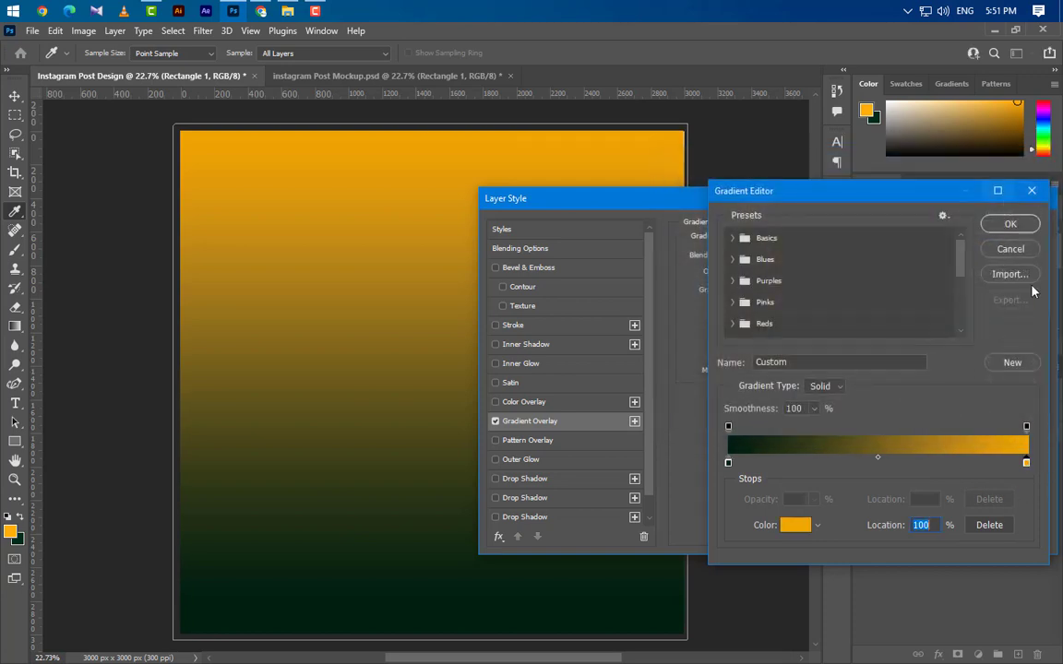
{"action": "left_click", "coordinate": [1009, 225]}
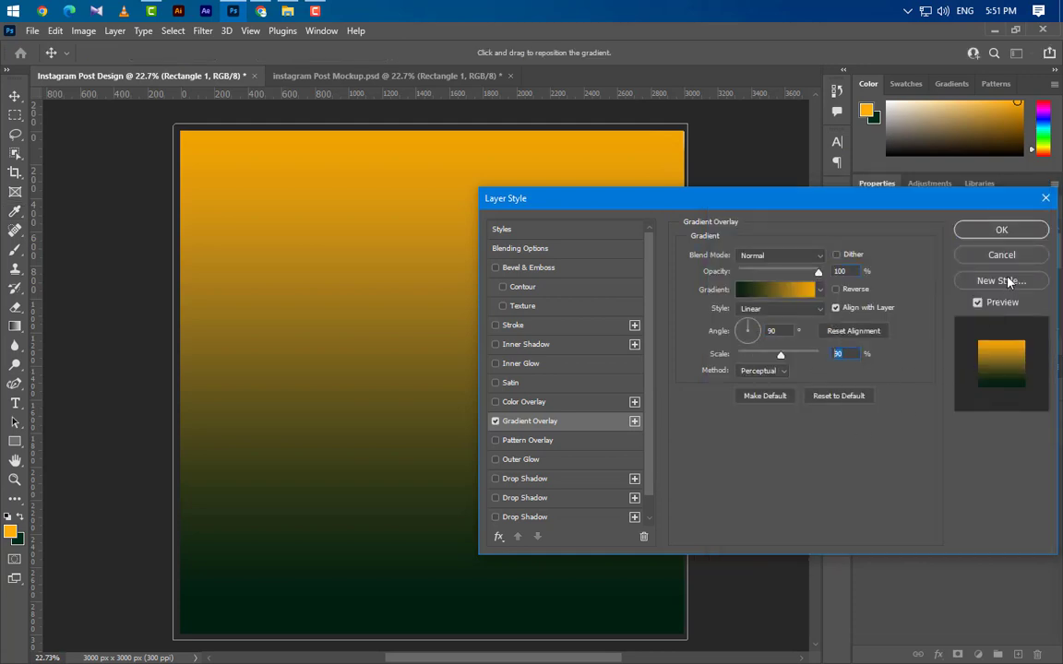
{"action": "type", "text": "100"}
{"action": "left_click", "coordinate": [1001, 230]}
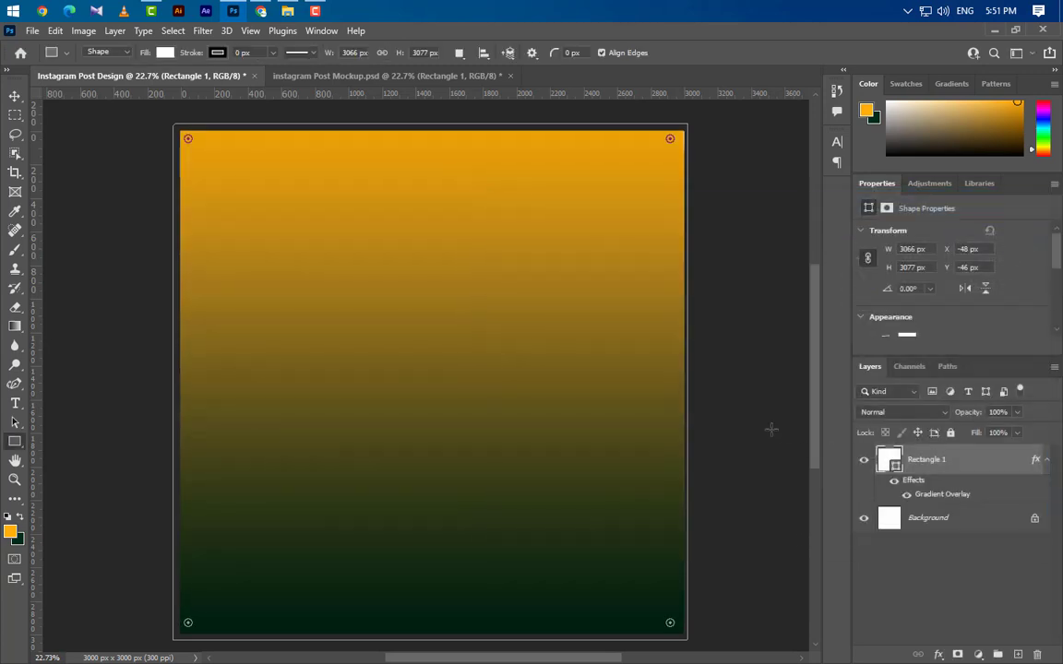
On a new layer, paint a large soft brush dab at the canvas centre.
{"action": "left_click", "coordinate": [1018, 654]}
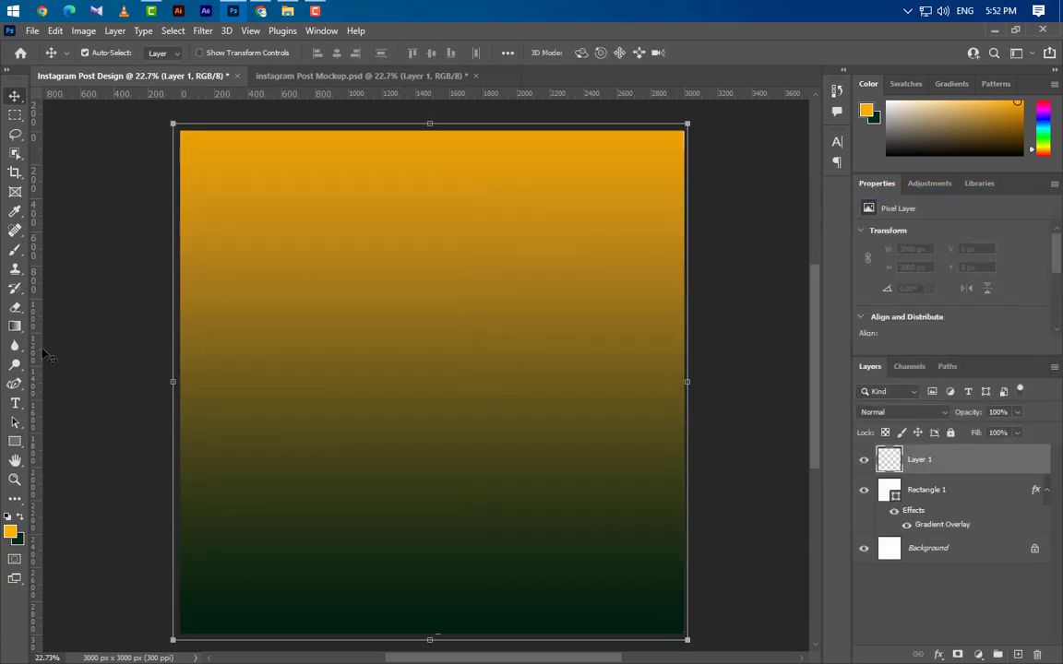
{"action": "left_click", "coordinate": [14, 249]}
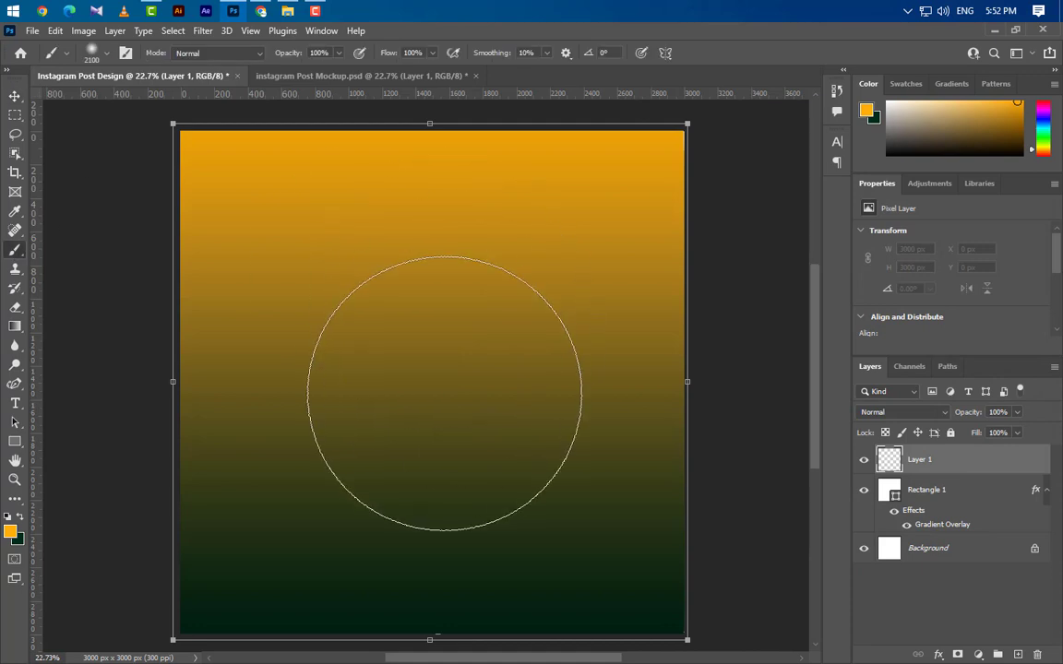
{"action": "key", "text": "bracketright"}
{"action": "key", "text": "bracketright"}
{"action": "key", "text": "bracketright"}
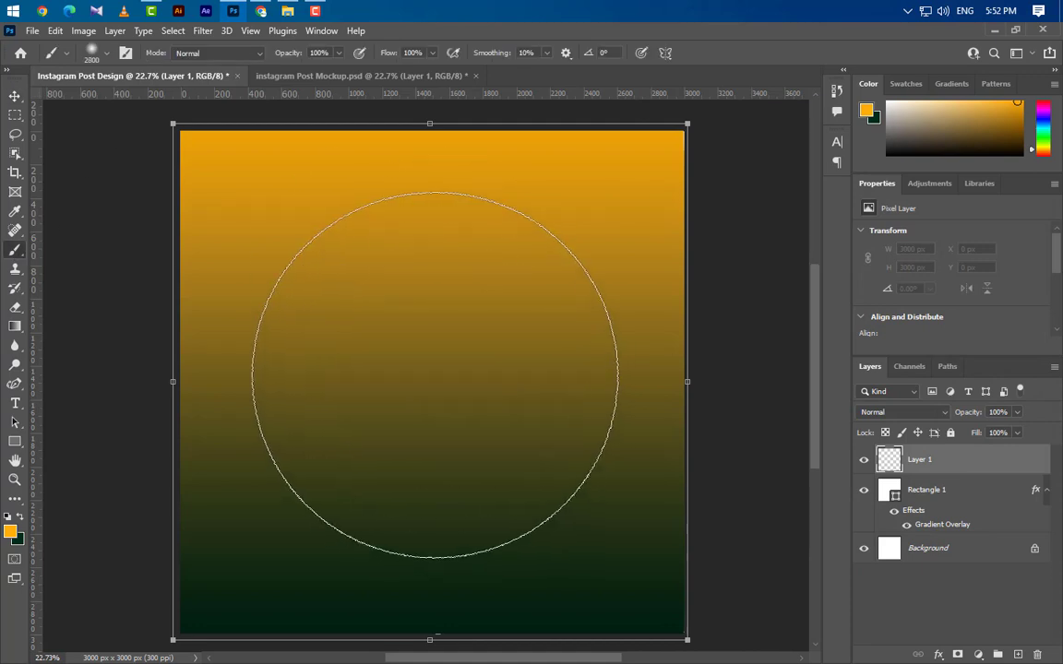
{"action": "left_click", "coordinate": [431, 382]}
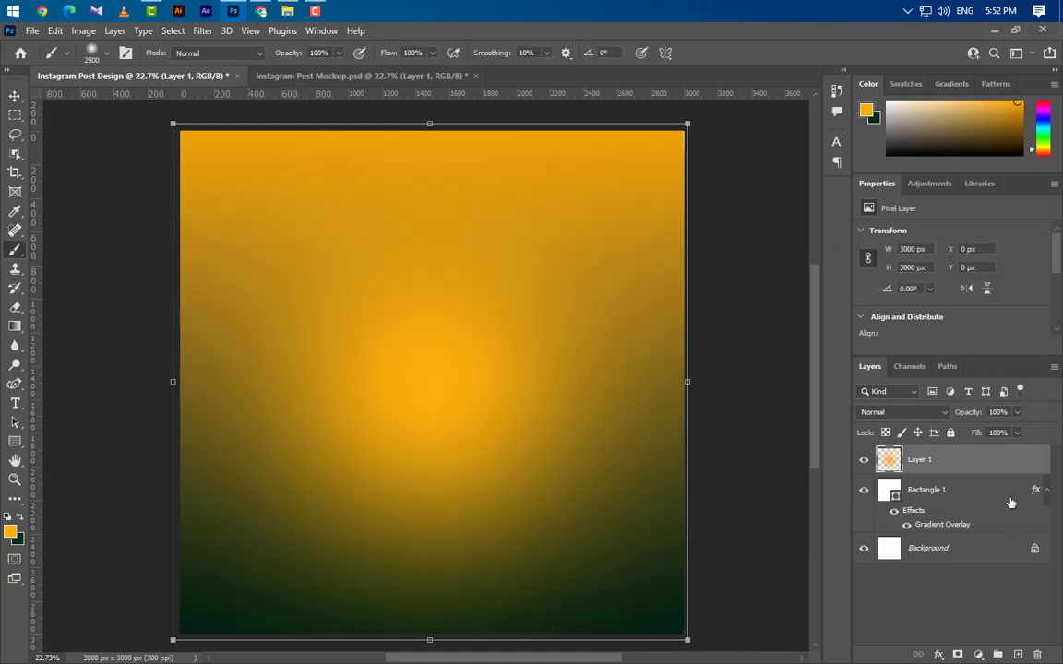
Give the glow layer a yellow #fff600 Color Overlay.
{"action": "double_click", "coordinate": [1012, 471]}
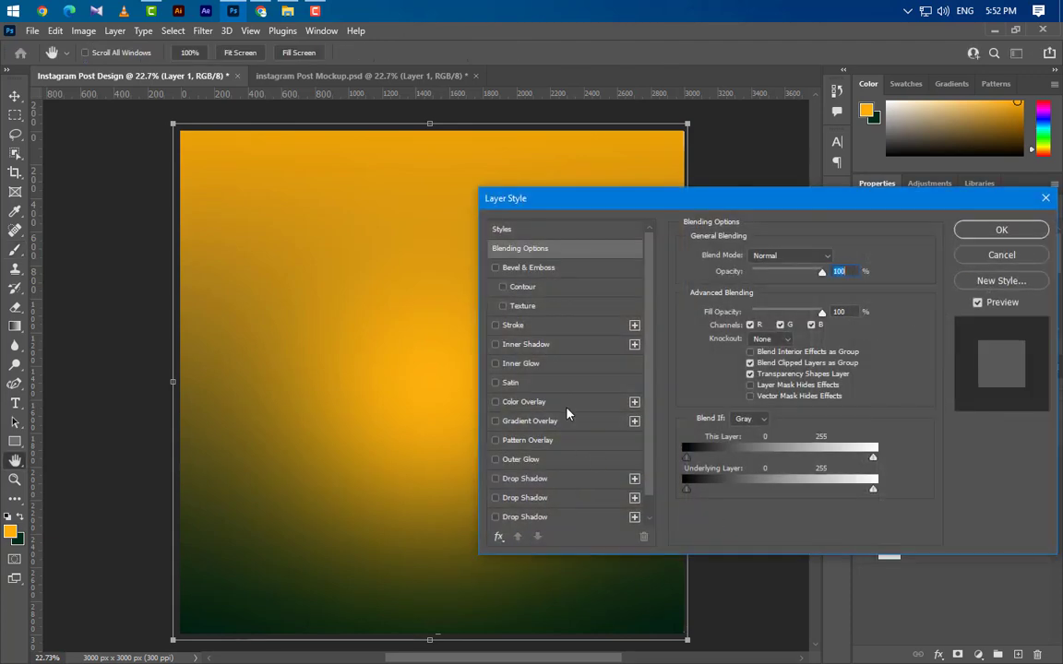
{"action": "left_click", "coordinate": [517, 401]}
{"action": "left_click", "coordinate": [835, 258]}
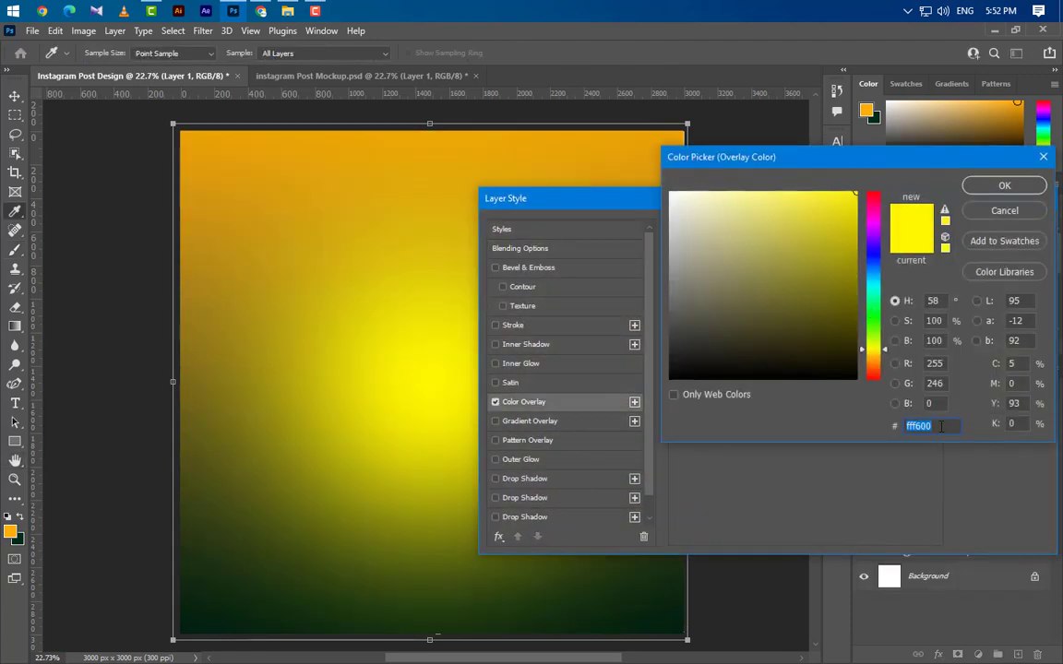
{"action": "left_click", "coordinate": [1001, 212]}
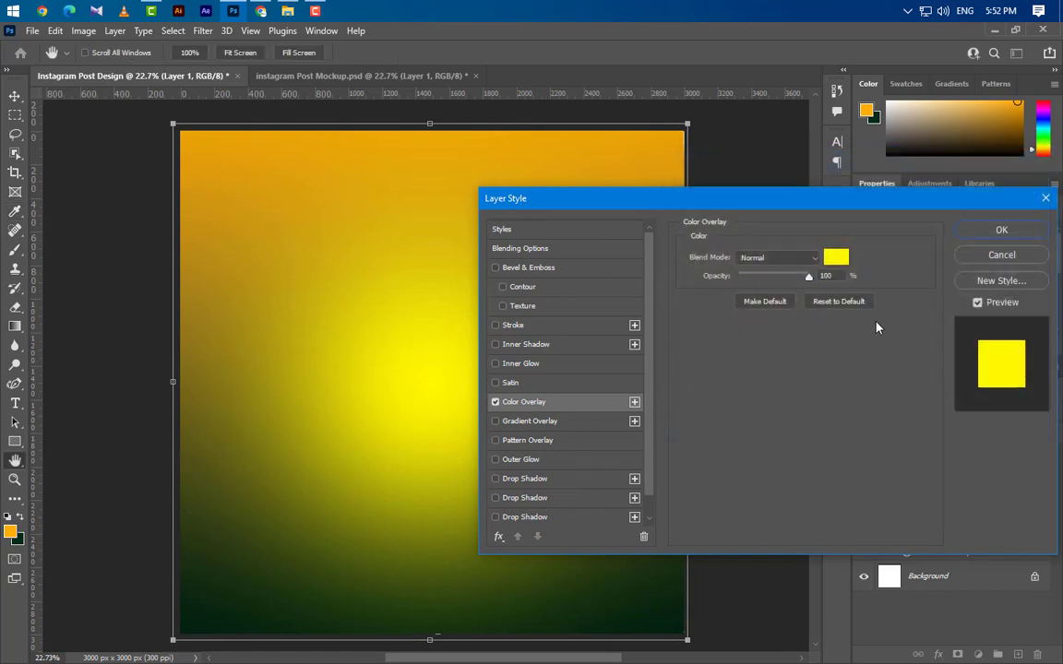
{"action": "left_click", "coordinate": [1001, 231]}
Drag the lime mojito image from the Downloads folder onto the canvas.
{"action": "left_click", "coordinate": [14, 95]}
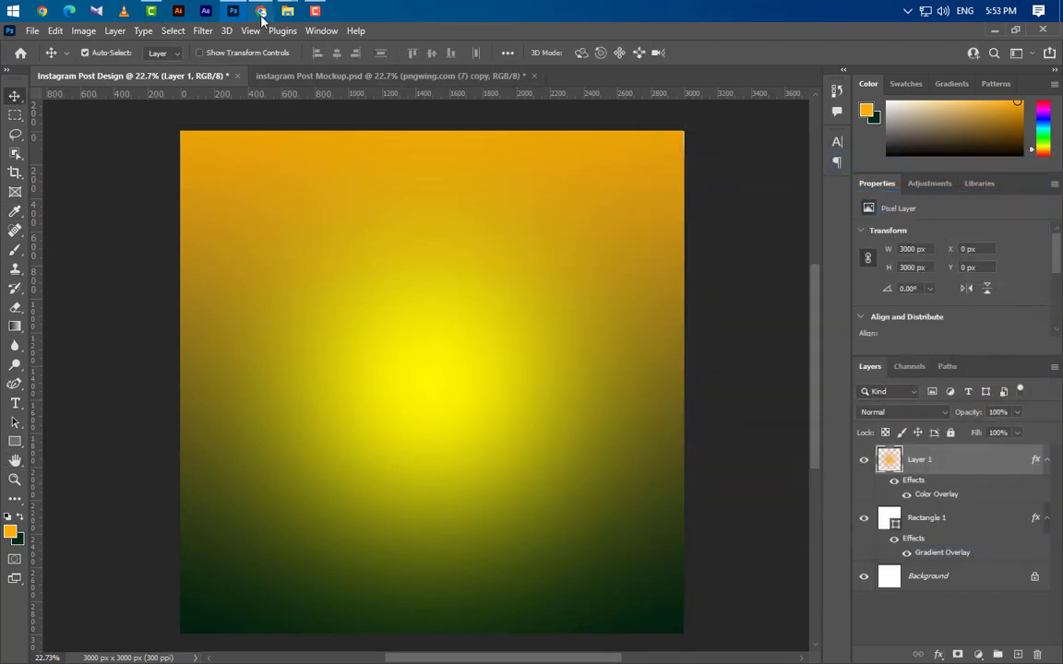
{"action": "mouse_move", "coordinate": [288, 12]}
{"action": "left_click", "coordinate": [311, 83]}
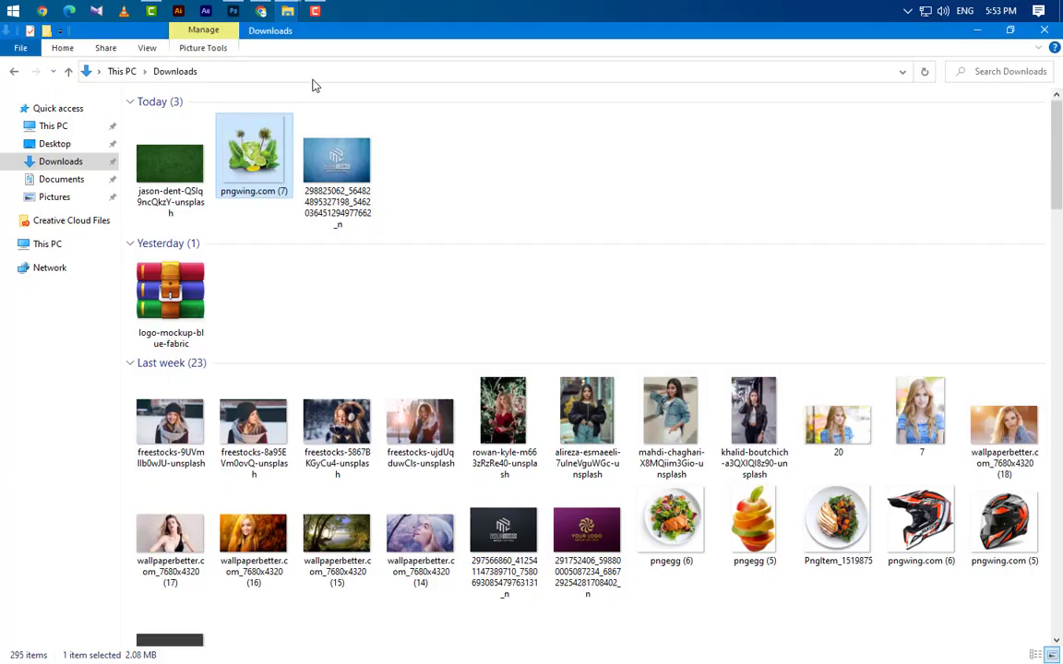
{"action": "mouse_move", "coordinate": [282, 193]}
{"action": "left_mouse_down"}
{"action": "mouse_move", "coordinate": [234, 13]}
{"action": "mouse_move", "coordinate": [472, 518]}
{"action": "left_mouse_up"}
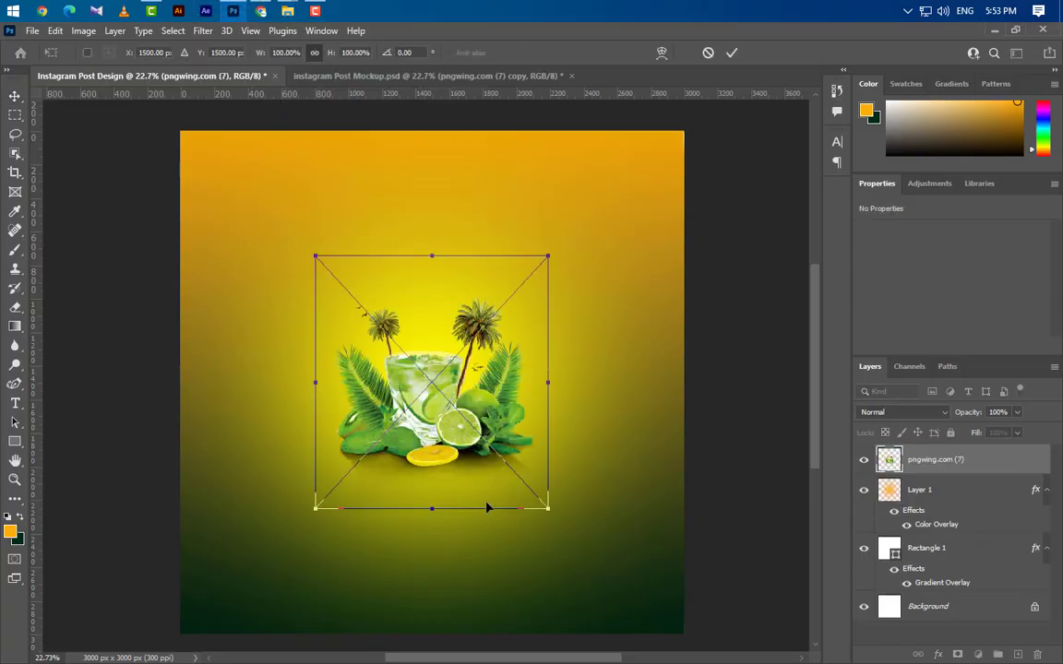
Enlarge the mojito image to about 187% (2264 × 2367 px), nudge it lower, and commit.
{"action": "left_click_drag", "start_coordinate": [433, 256], "coordinate": [431, 145]}
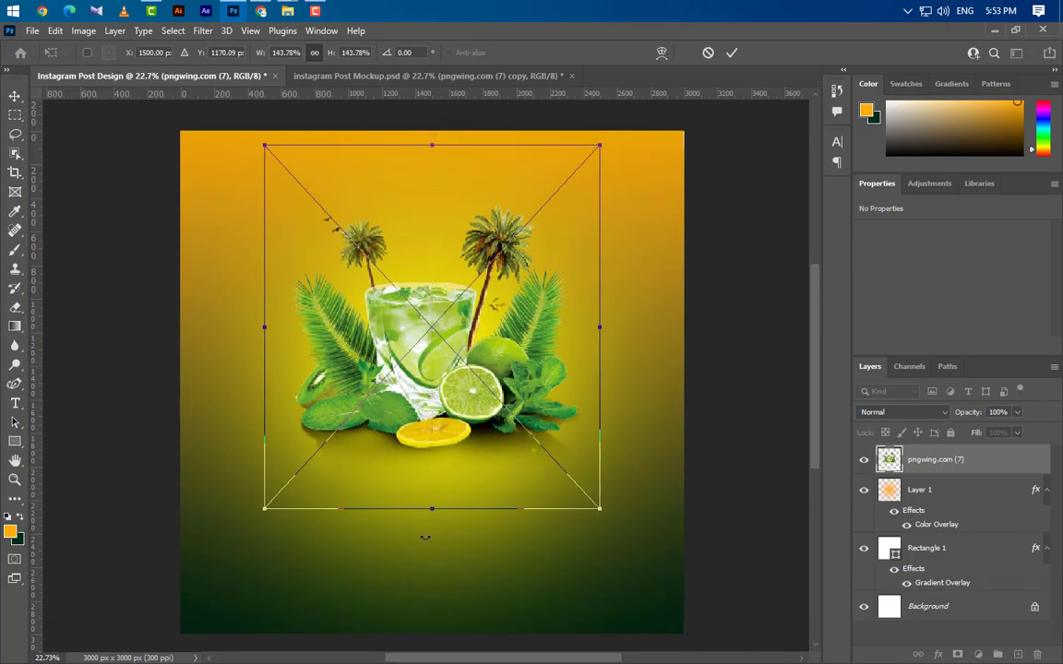
{"action": "left_click_drag", "start_coordinate": [430, 557], "coordinate": [432, 617]}
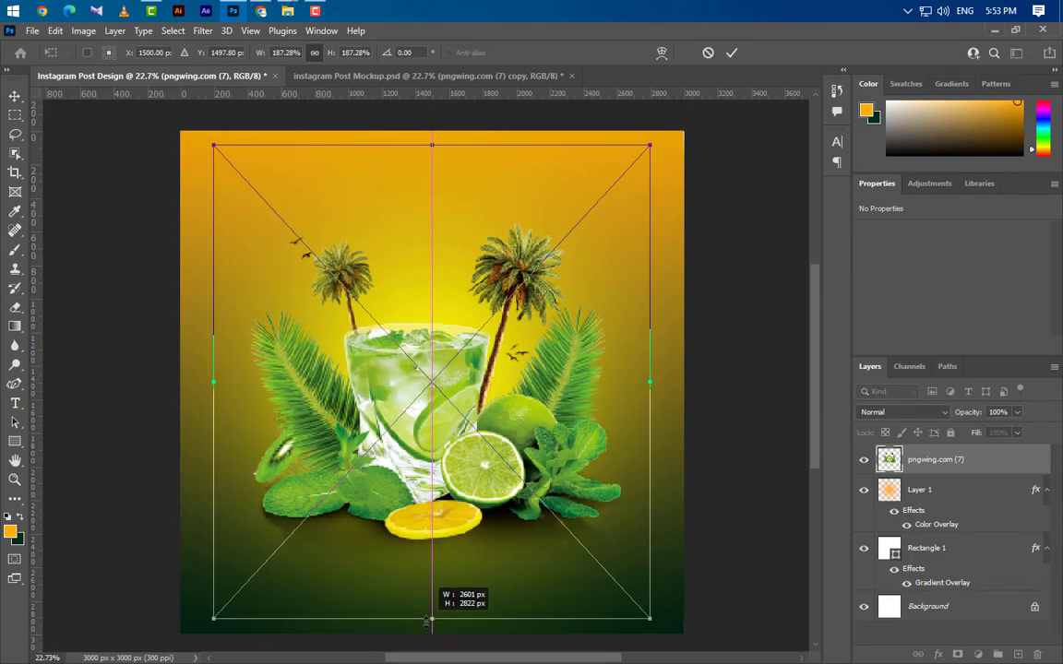
{"action": "left_click_drag", "start_coordinate": [514, 411], "coordinate": [514, 417]}
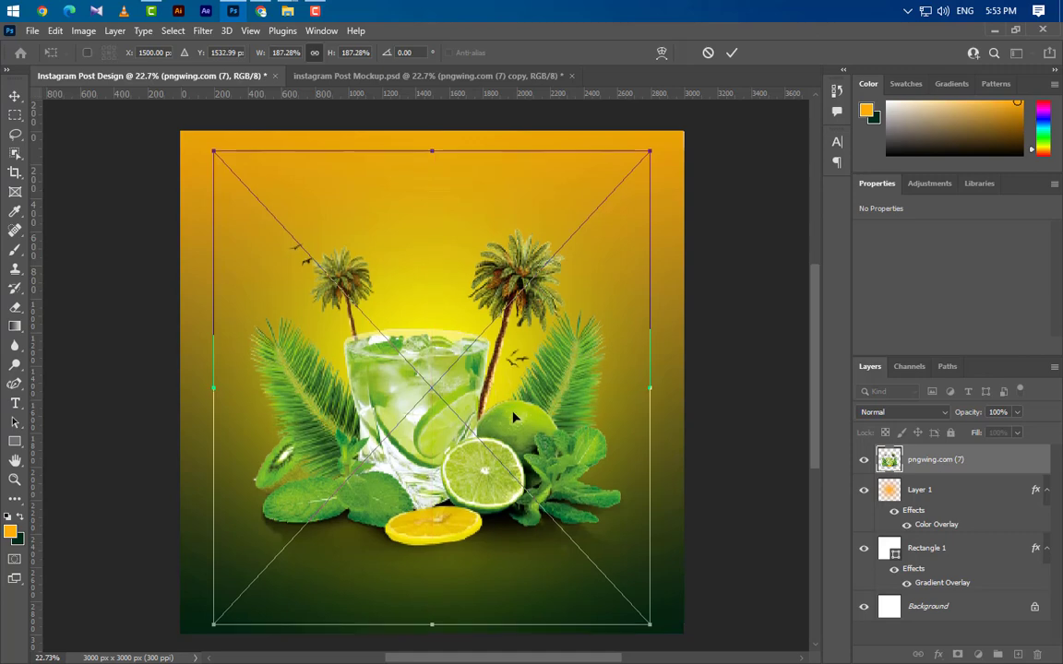
{"action": "left_click", "coordinate": [731, 54]}
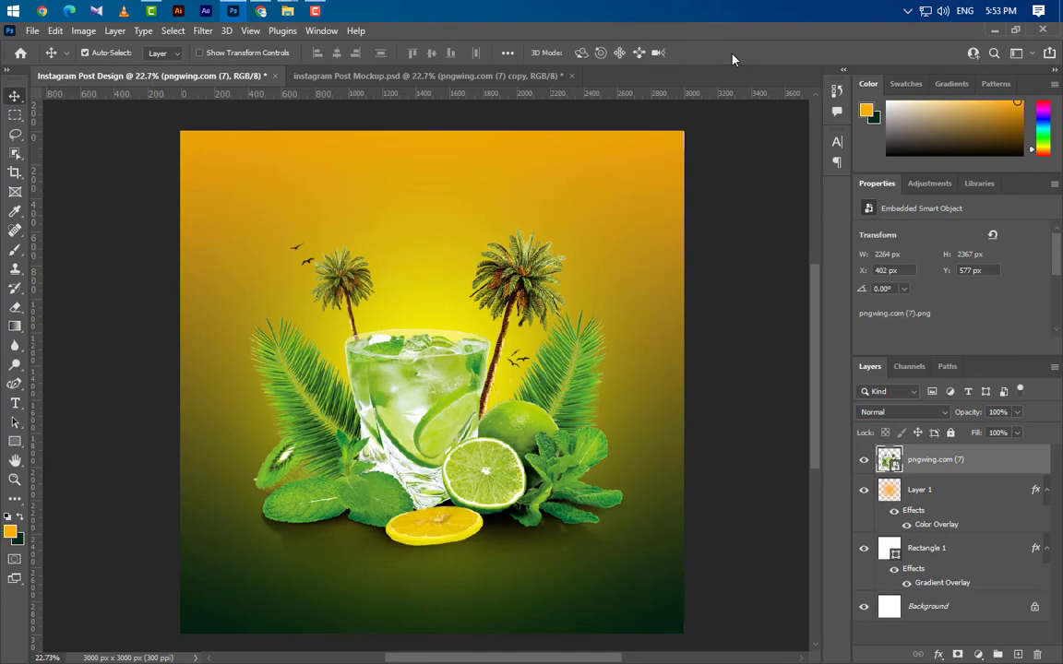
Duplicate the mojito artwork layer and move the copy beneath the original.
{"action": "right_click", "coordinate": [994, 471]}
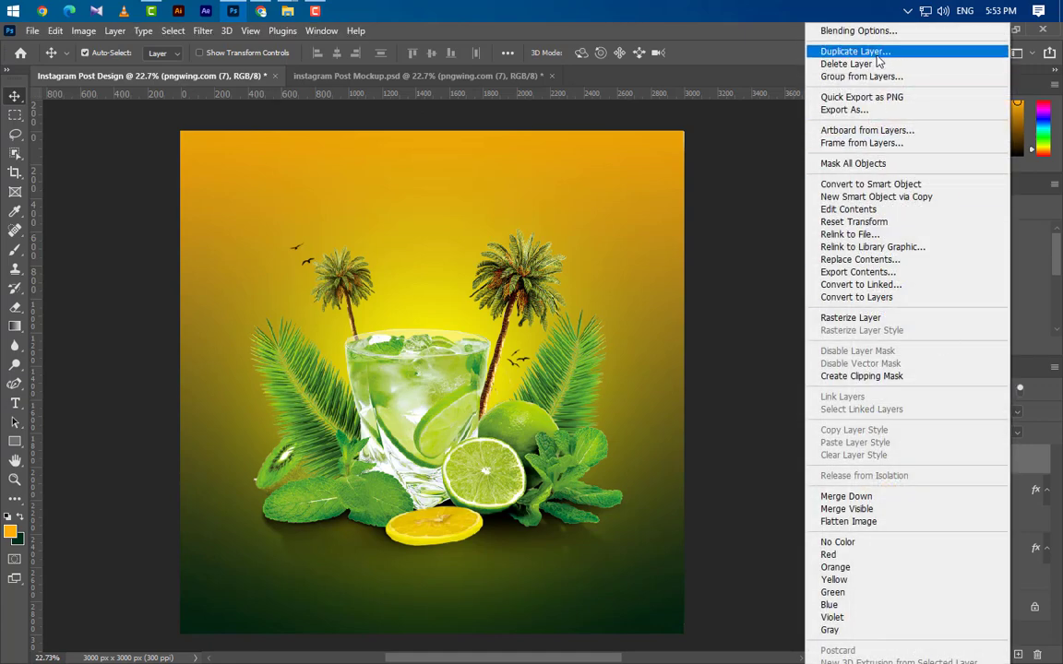
{"action": "left_click", "coordinate": [784, 45]}
{"action": "left_click", "coordinate": [649, 198]}
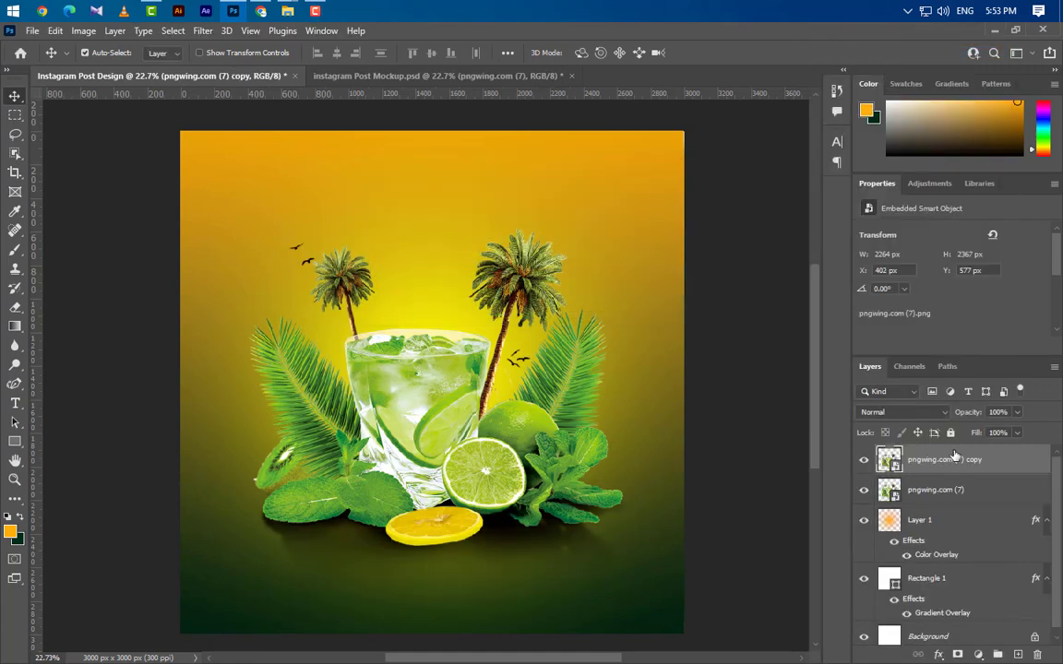
{"action": "left_click_drag", "start_coordinate": [1009, 460], "coordinate": [1007, 502]}
Flip the copy vertically and position it below the glass as a reflection.
{"action": "key", "text": "ctrl+t"}
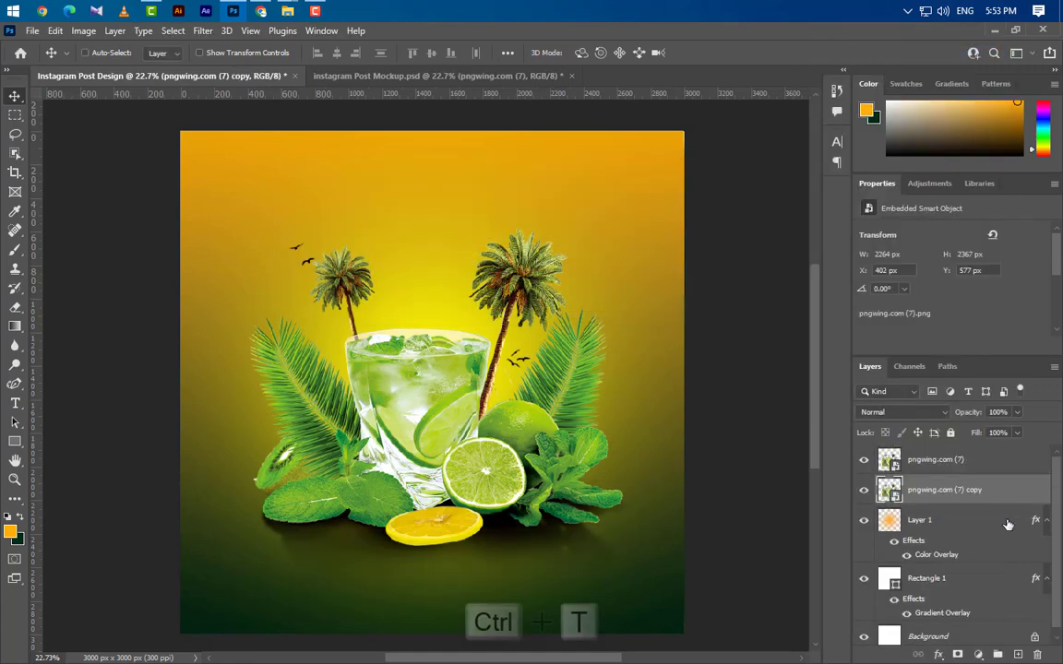
{"action": "right_click", "coordinate": [493, 362]}
{"action": "left_click", "coordinate": [521, 643]}
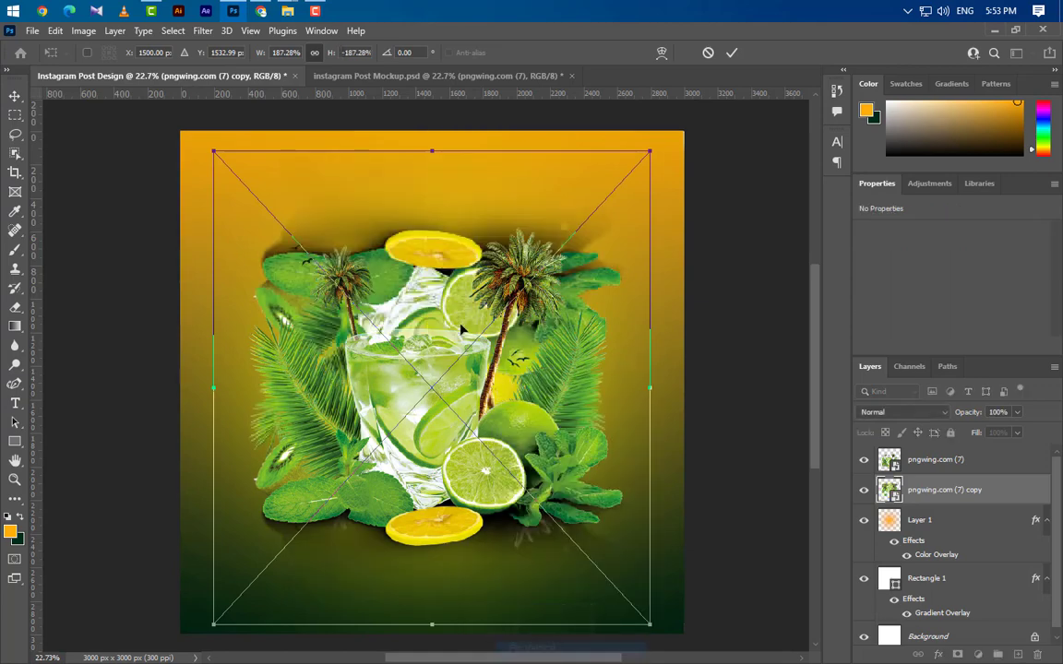
{"action": "mouse_move", "coordinate": [461, 454]}
{"action": "left_mouse_down"}
{"action": "mouse_move", "coordinate": [454, 578]}
{"action": "mouse_move", "coordinate": [457, 537]}
{"action": "left_mouse_up"}
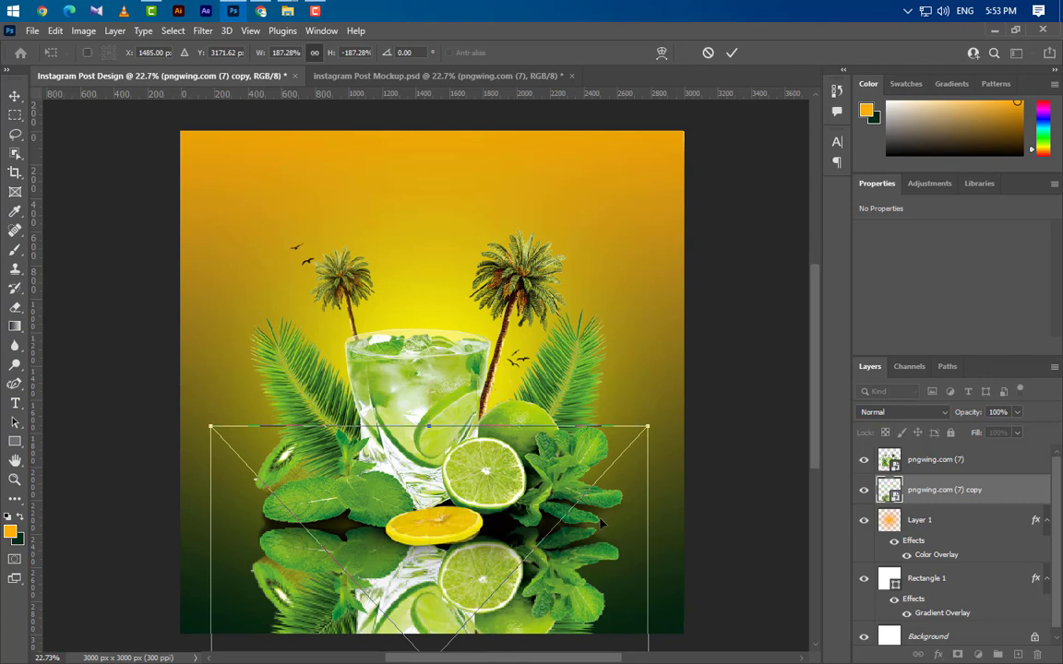
{"action": "left_click_drag", "start_coordinate": [601, 516], "coordinate": [601, 513]}
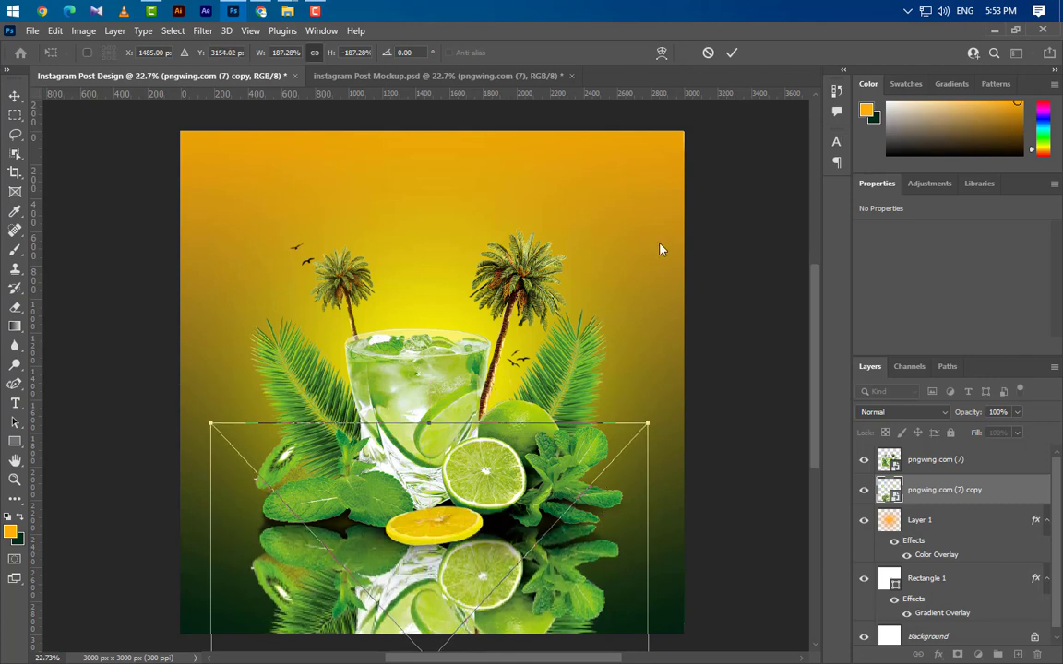
{"action": "left_click", "coordinate": [731, 53]}
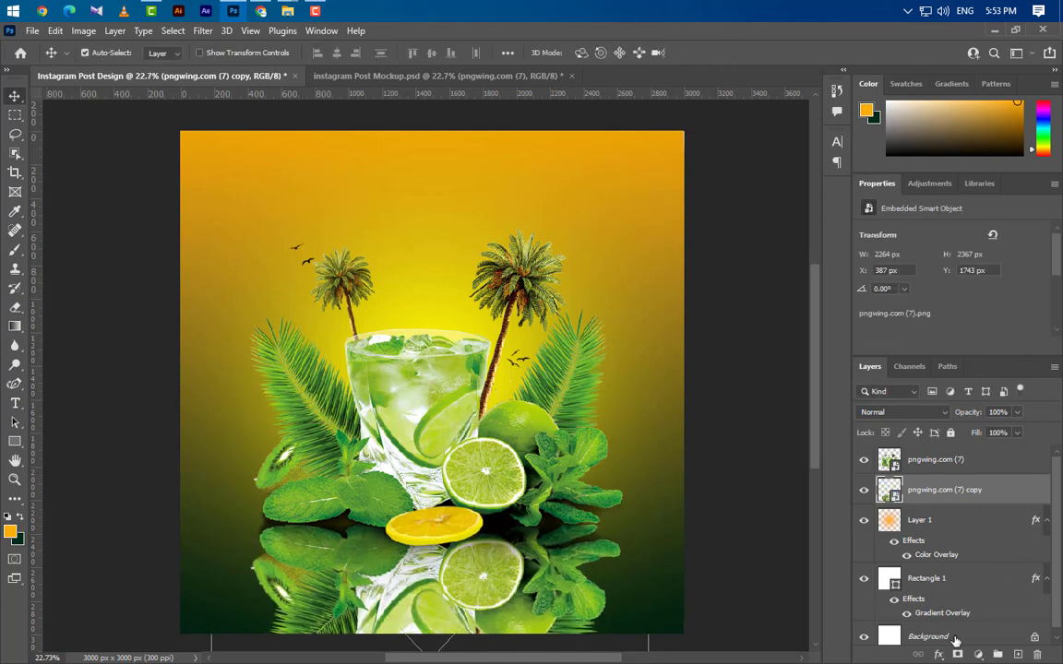
Mask the reflection and fade it out toward the poster bottom with a gradient.
{"action": "left_click", "coordinate": [956, 654]}
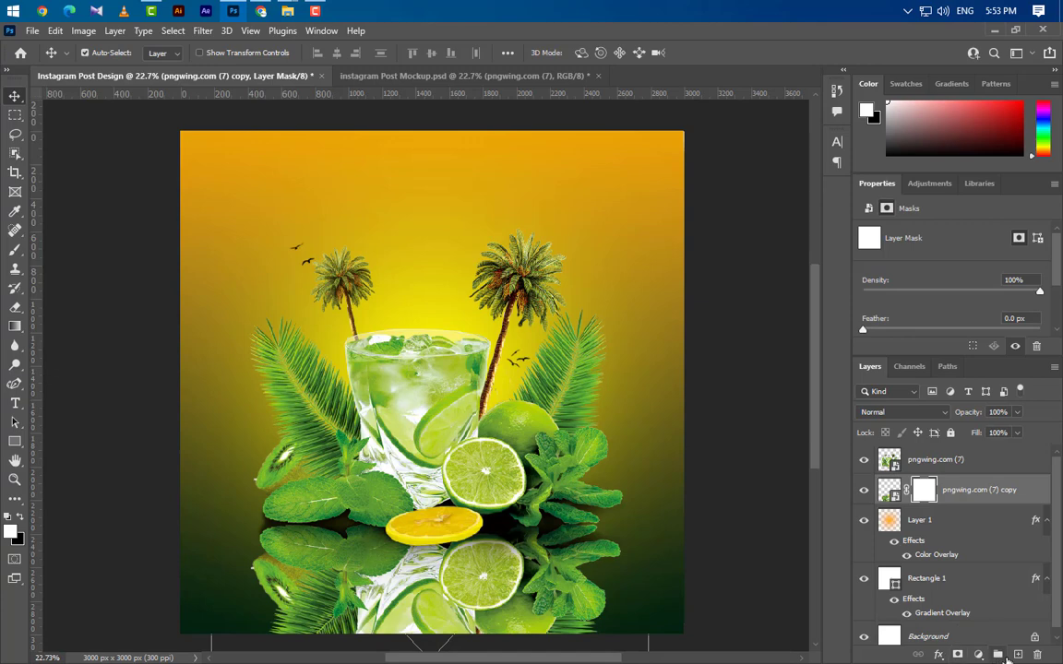
{"action": "left_click", "coordinate": [15, 326]}
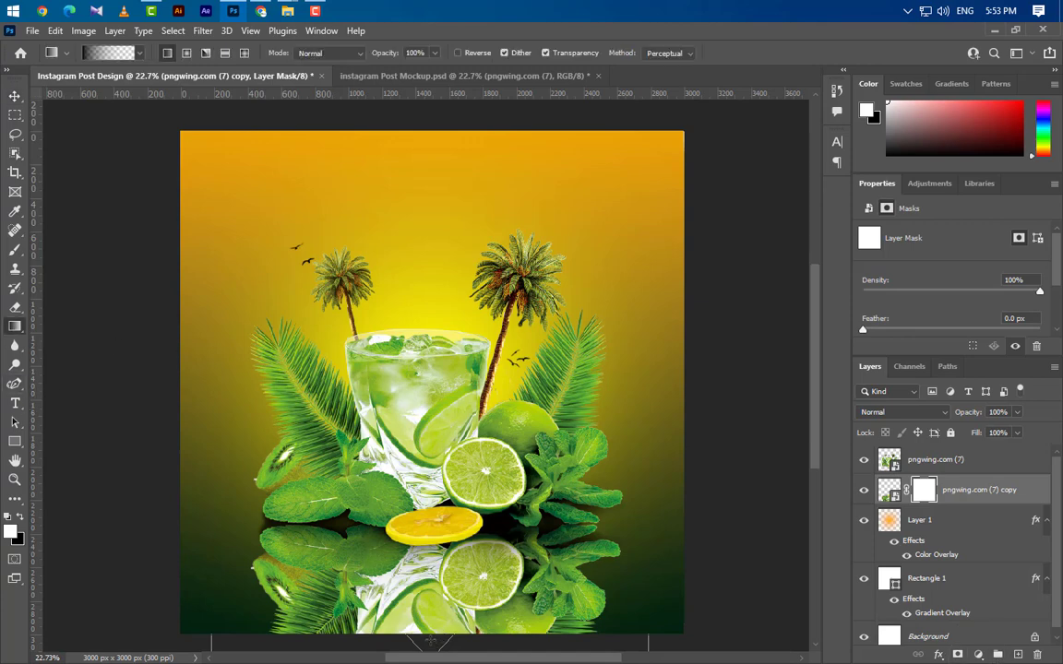
{"action": "left_click_drag", "start_coordinate": [430, 639], "coordinate": [430, 346]}
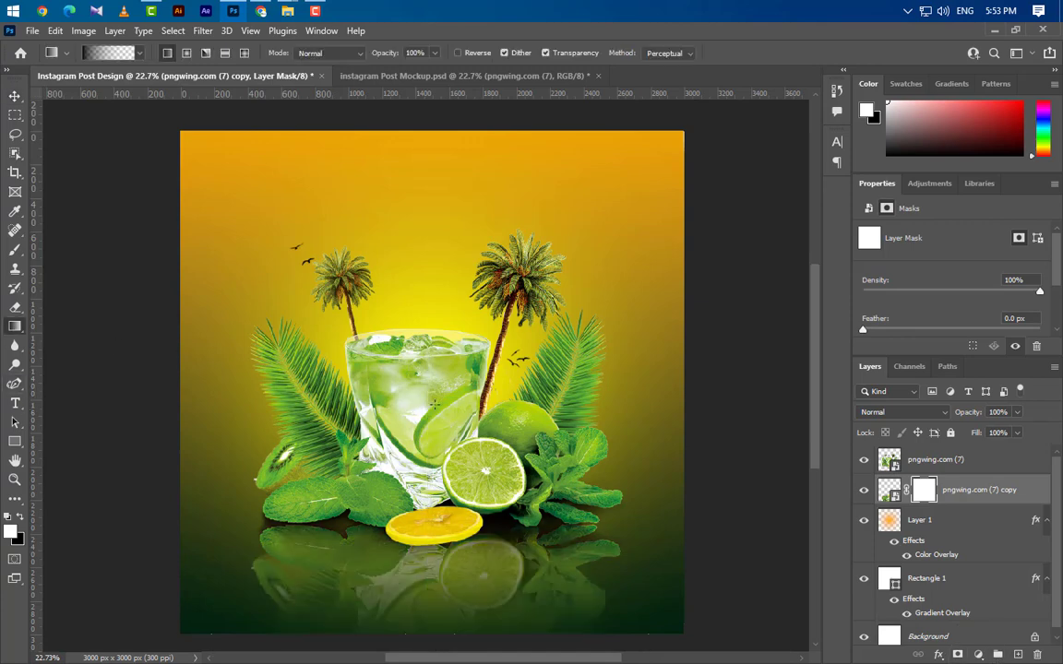
{"action": "left_click_drag", "start_coordinate": [432, 636], "coordinate": [434, 360]}
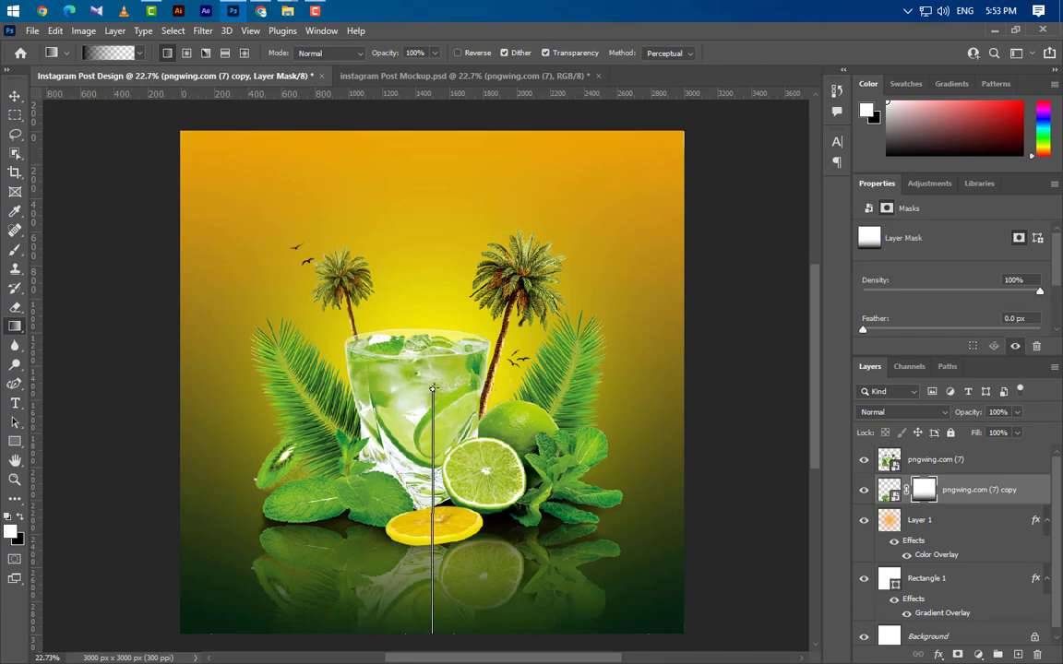
{"action": "scroll", "coordinate": [436, 390], "scroll_direction": "down", "scroll_amount": 1}
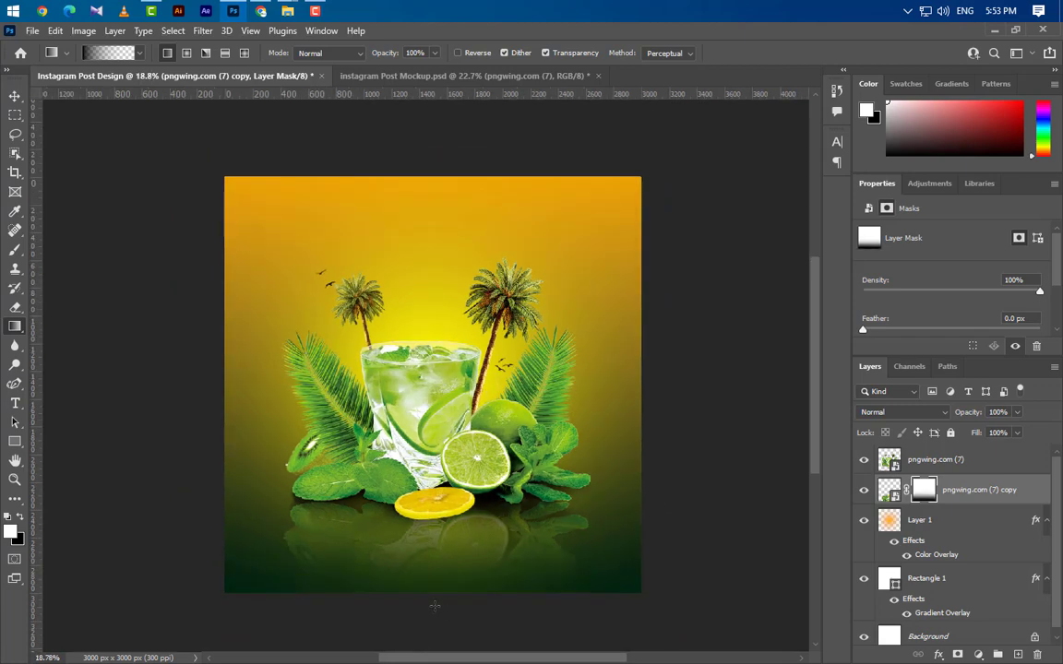
{"action": "left_click_drag", "start_coordinate": [433, 590], "coordinate": [439, 391]}
{"action": "left_click_drag", "start_coordinate": [443, 598], "coordinate": [444, 396]}
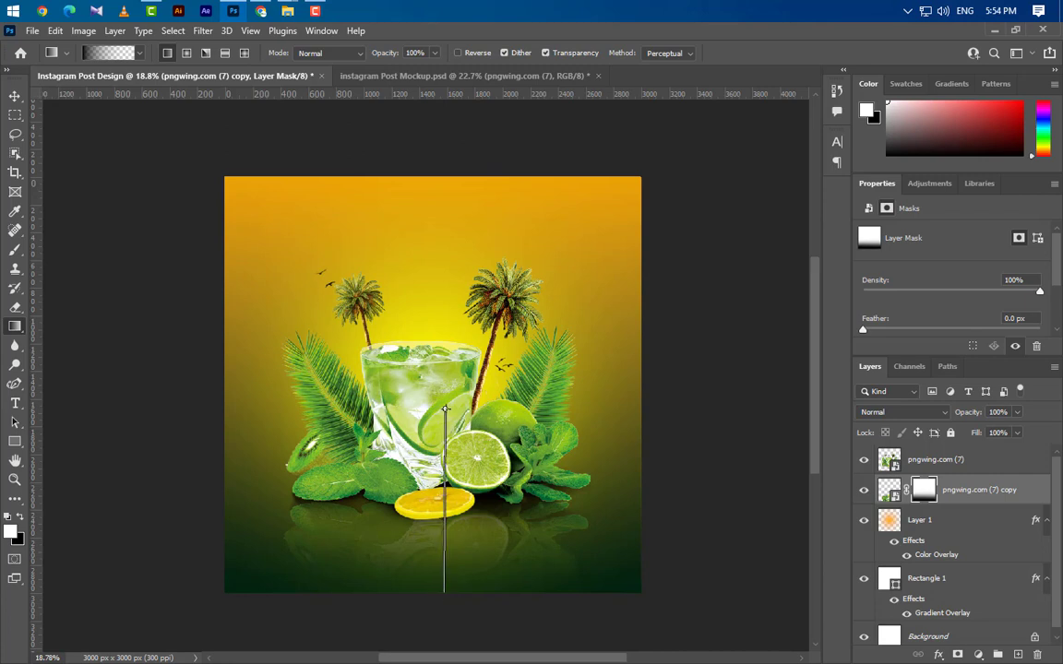
{"action": "scroll", "coordinate": [444, 523], "scroll_direction": "up", "scroll_amount": 1}
{"action": "scroll", "coordinate": [443, 523], "scroll_direction": "up", "scroll_amount": 1}
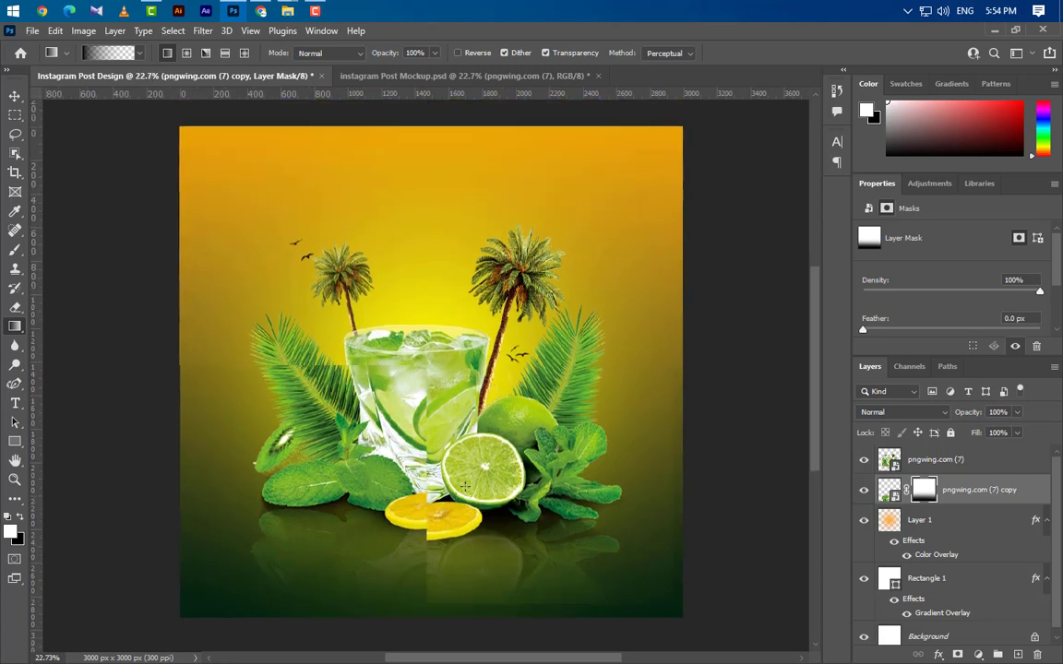
Return to the Move tool and select the top mojito artwork layer.
{"action": "left_click", "coordinate": [15, 96]}
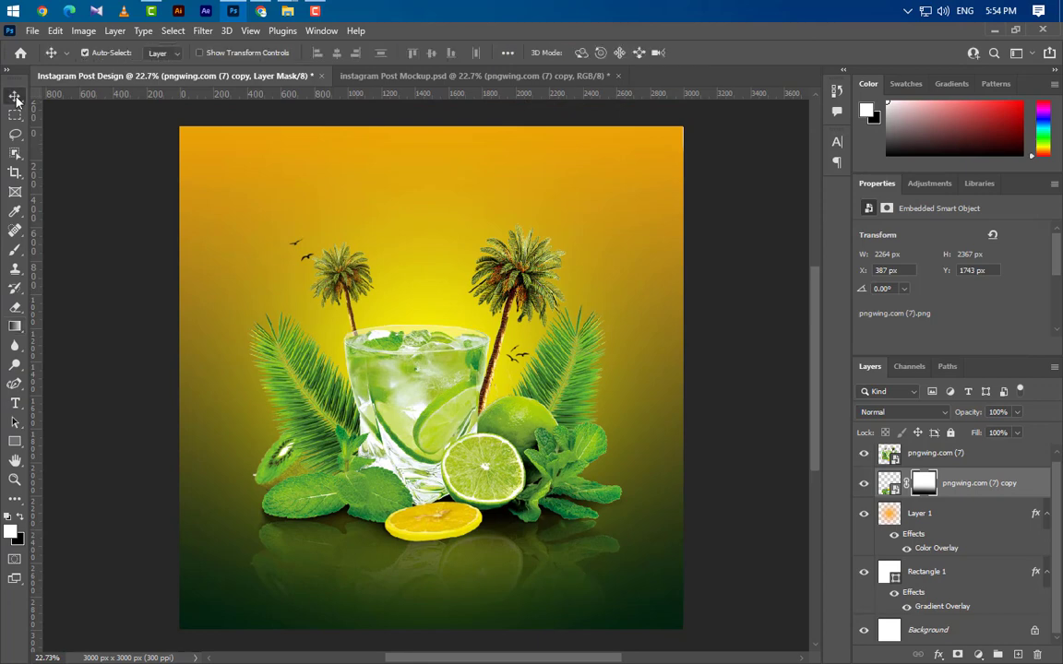
{"action": "left_click", "coordinate": [980, 461]}
{"action": "right_click", "coordinate": [979, 461]}
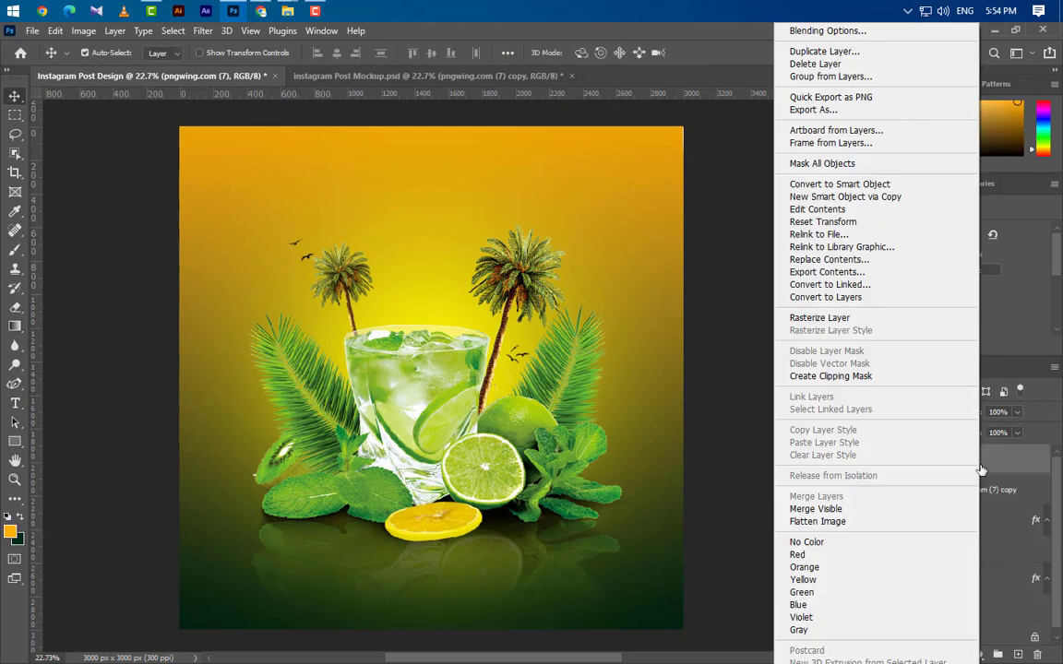
Add a Drop Shadow with 25% opacity, 0 distance, 0 spread and 100 px size.
{"action": "left_click", "coordinate": [824, 34]}
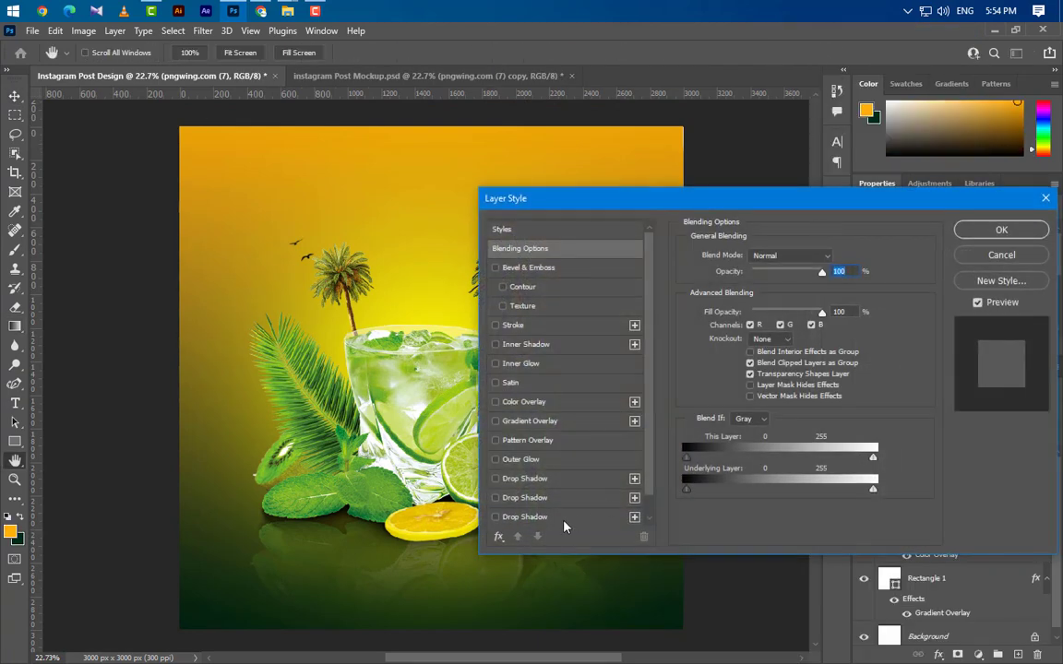
{"action": "left_click", "coordinate": [566, 479]}
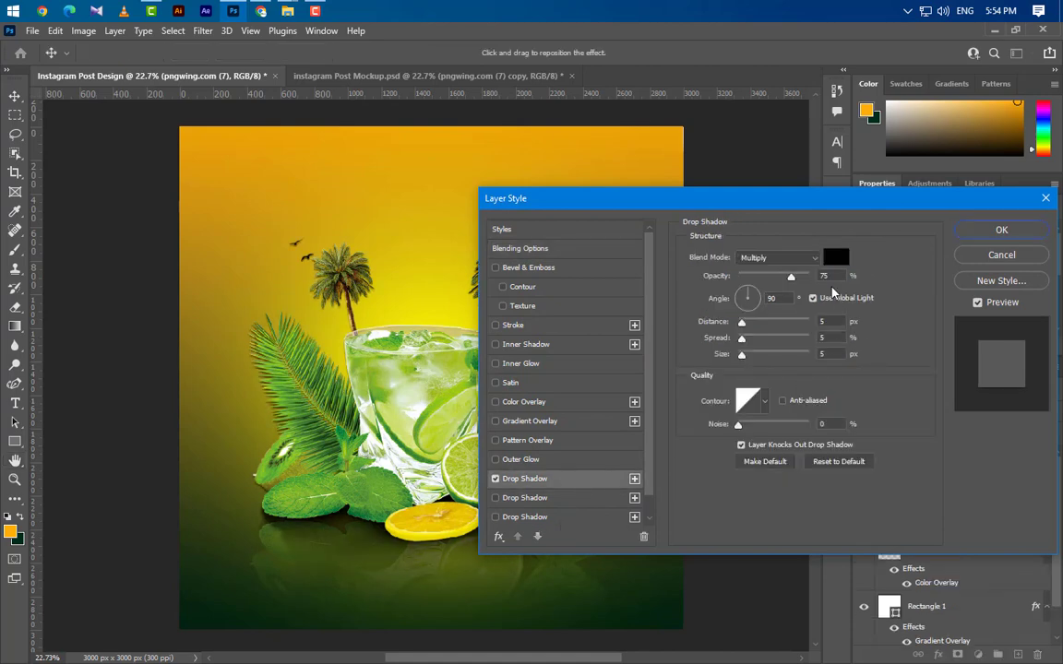
{"action": "type", "text": "25"}
{"action": "key", "text": "Tab"}
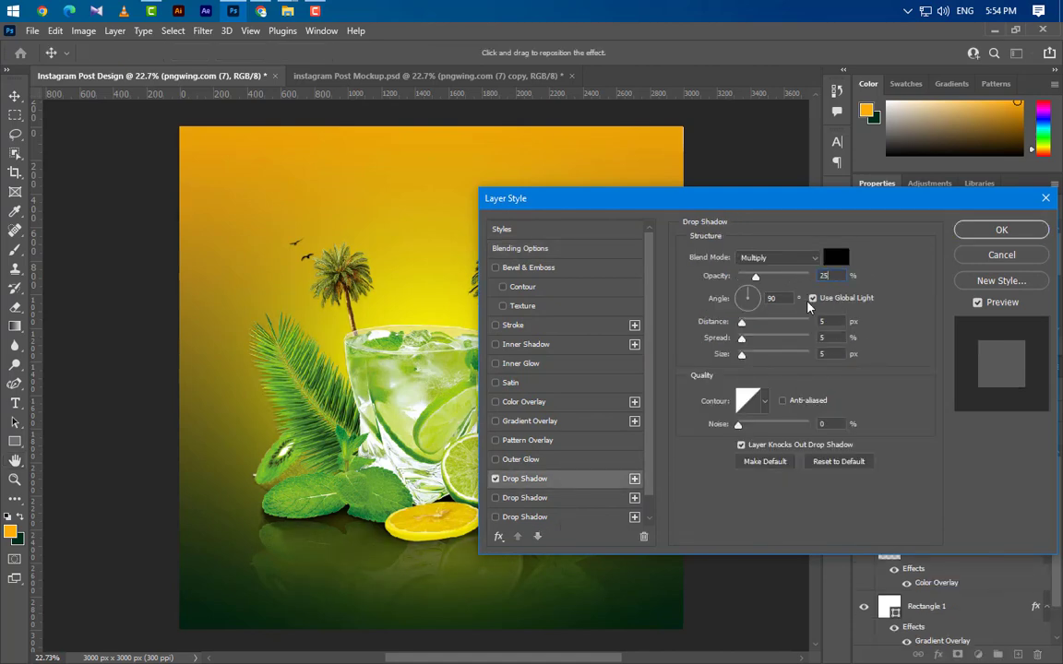
{"action": "key", "text": "Tab"}
{"action": "type", "text": "0"}
{"action": "key", "text": "Tab"}
{"action": "type", "text": "0"}
{"action": "key", "text": "Tab"}
{"action": "type", "text": "100"}
Set the shadow blend mode to Normal, keep black colour, and apply.
{"action": "left_click", "coordinate": [788, 258]}
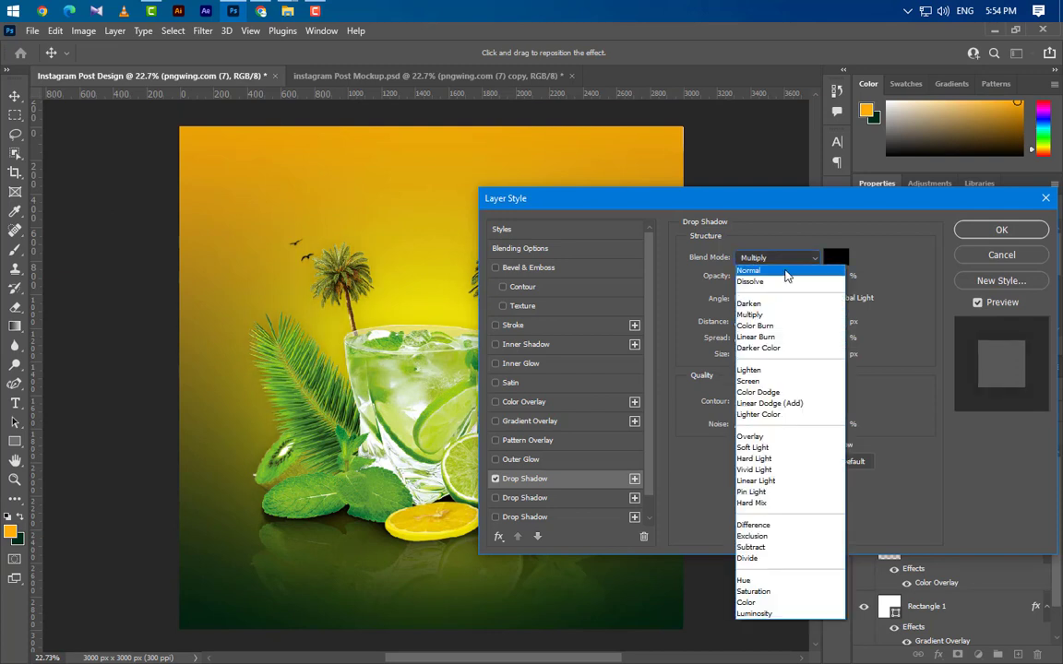
{"action": "left_click", "coordinate": [766, 272]}
{"action": "left_click", "coordinate": [835, 258]}
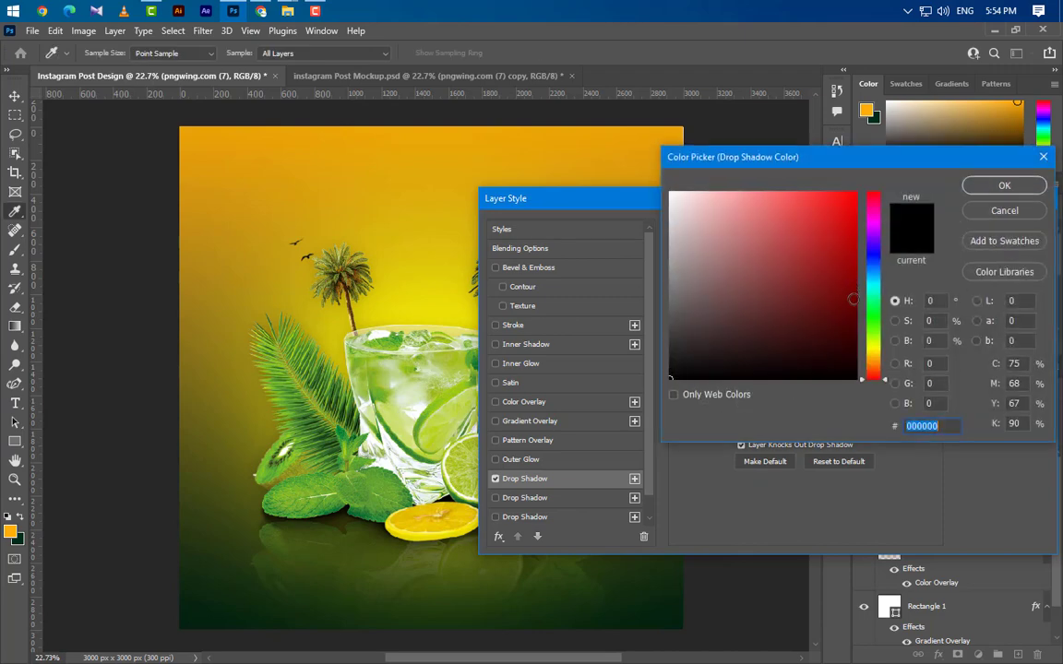
{"action": "left_click", "coordinate": [983, 212]}
{"action": "left_click", "coordinate": [997, 231]}
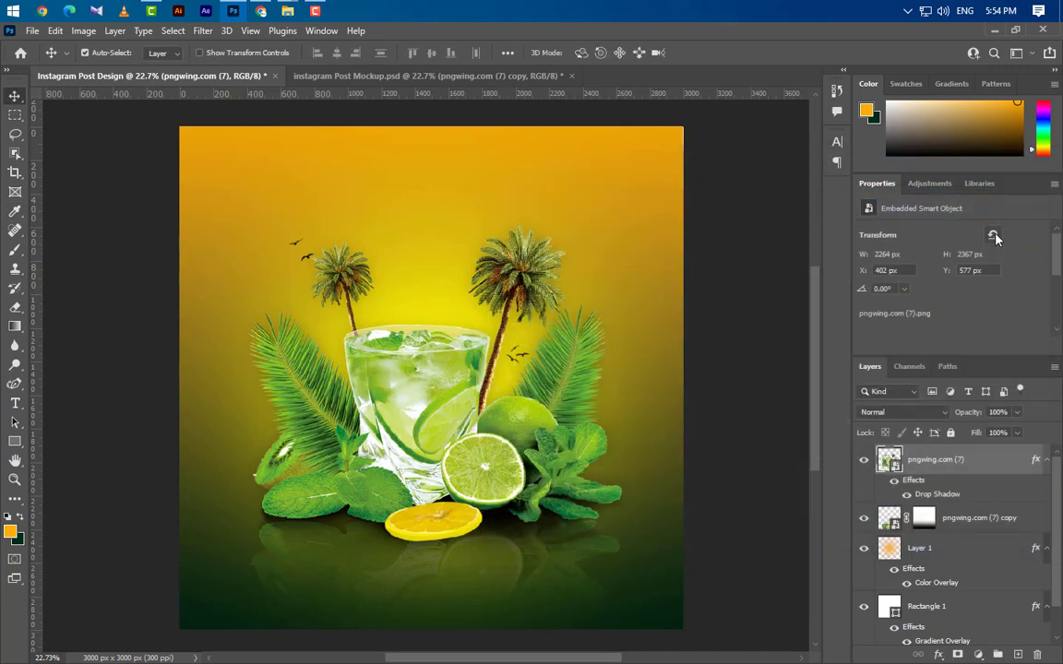
Duplicate Rectangle 1, move the copy to the top, clip it, and convert it to a smart object.
{"action": "left_click", "coordinate": [1048, 462]}
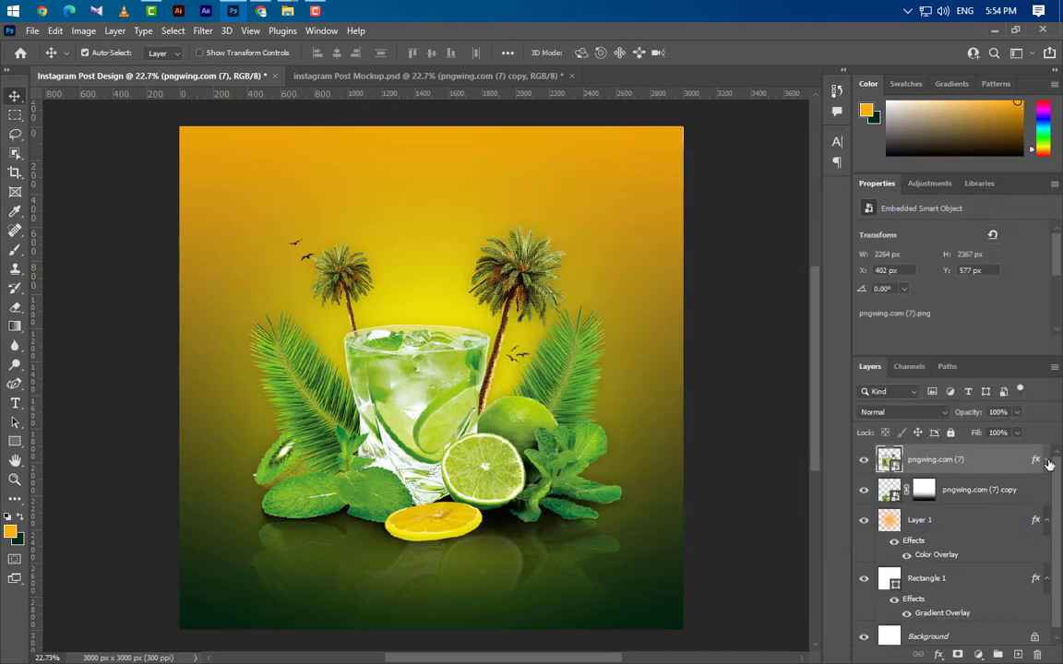
{"action": "left_click", "coordinate": [658, 191]}
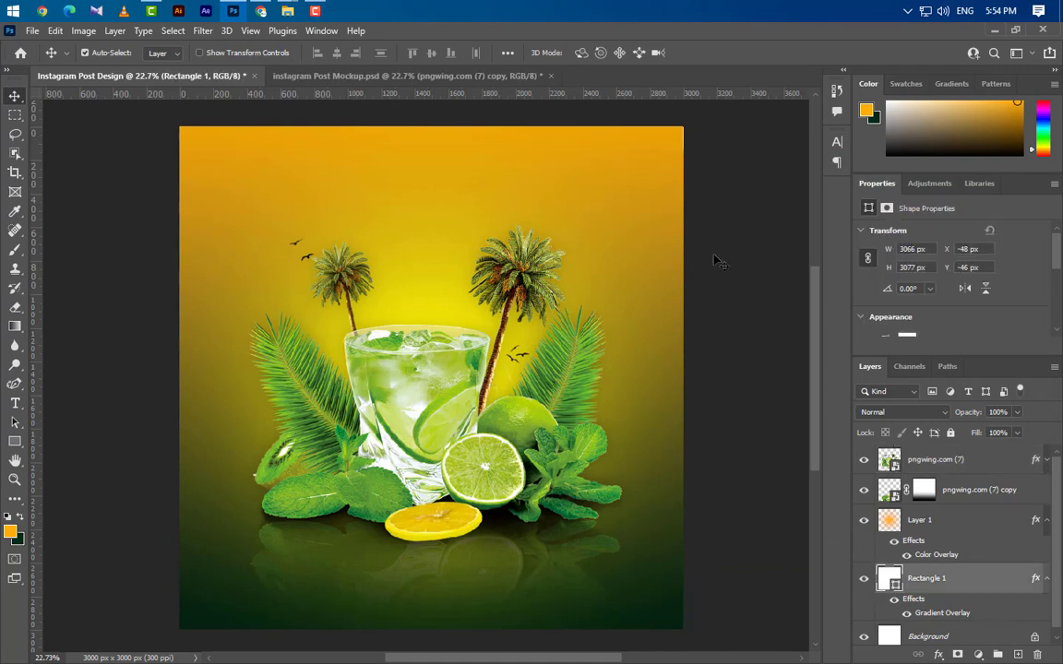
{"action": "left_click_drag", "start_coordinate": [1011, 595], "coordinate": [1019, 655]}
{"action": "left_click_drag", "start_coordinate": [978, 582], "coordinate": [981, 445]}
{"action": "right_click", "coordinate": [999, 465]}
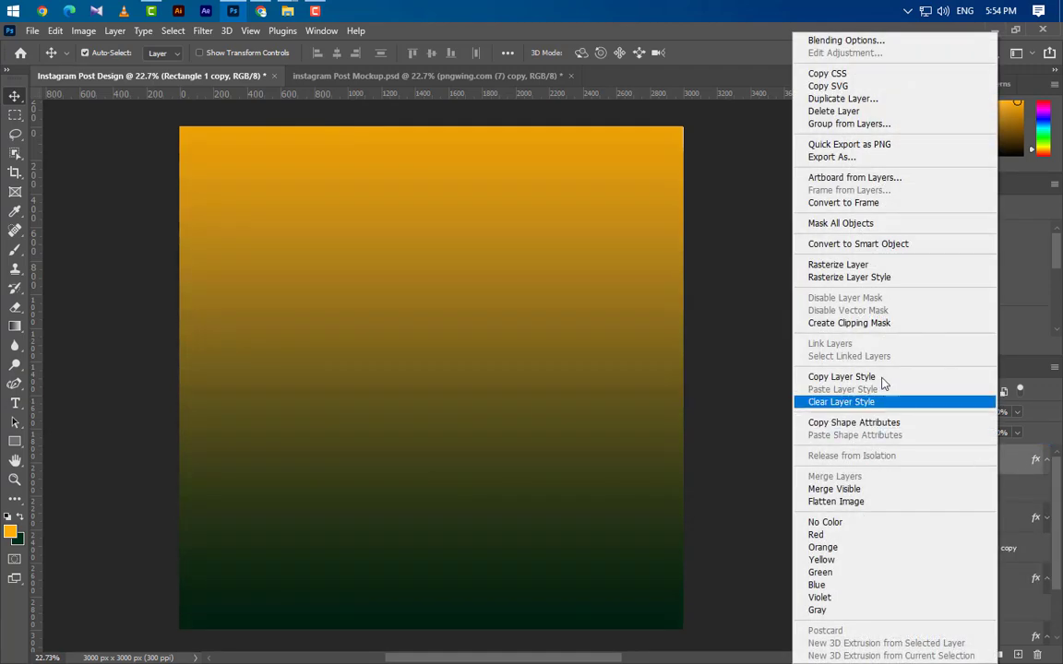
{"action": "left_click", "coordinate": [865, 324]}
{"action": "right_click", "coordinate": [1002, 467]}
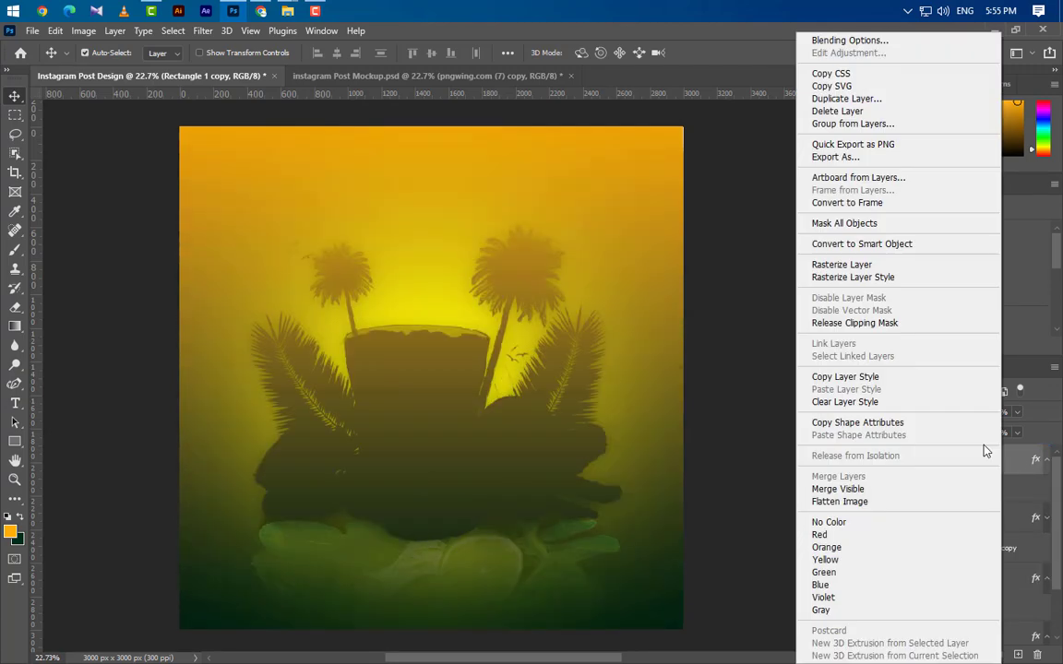
{"action": "left_click", "coordinate": [867, 242]}
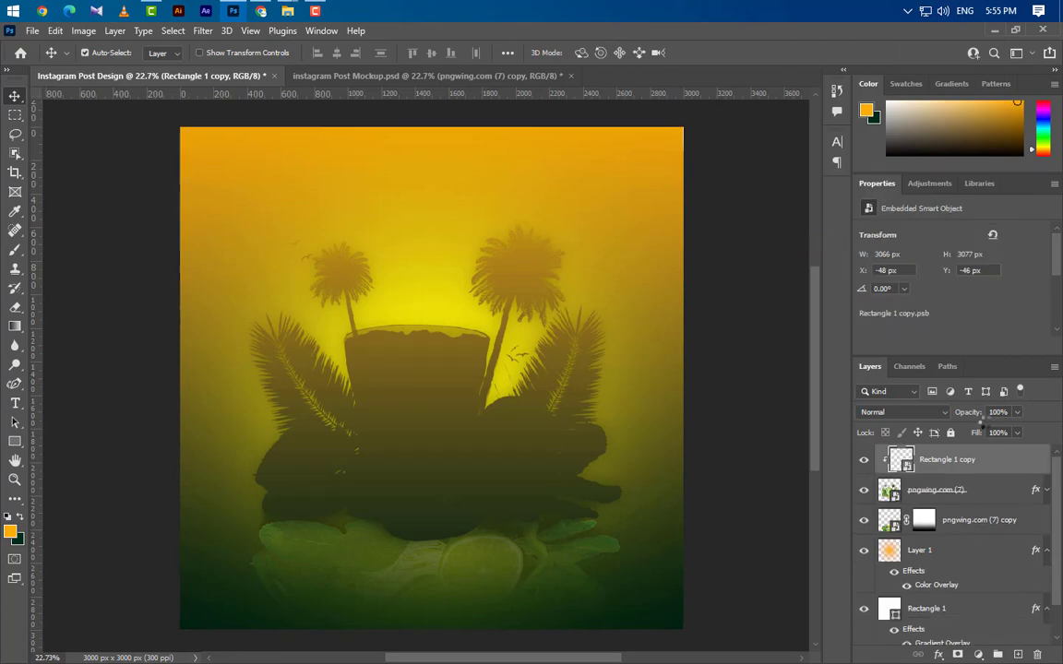
Set the Rectangle 1 copy to Vivid Light blend mode at 35% opacity.
{"action": "left_click", "coordinate": [904, 413]}
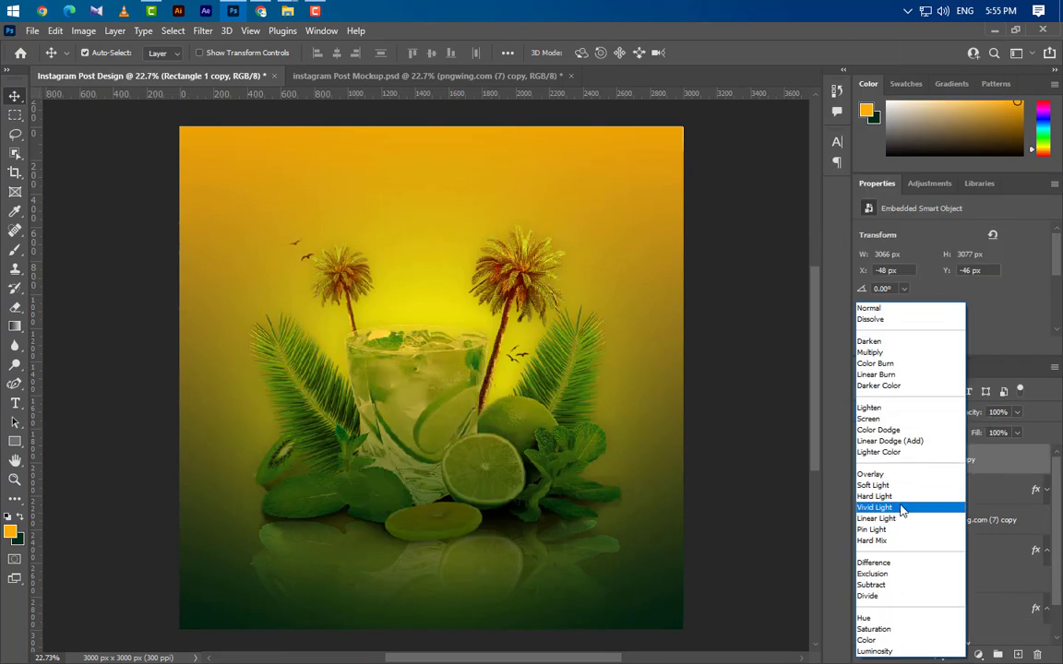
{"action": "left_click", "coordinate": [902, 507]}
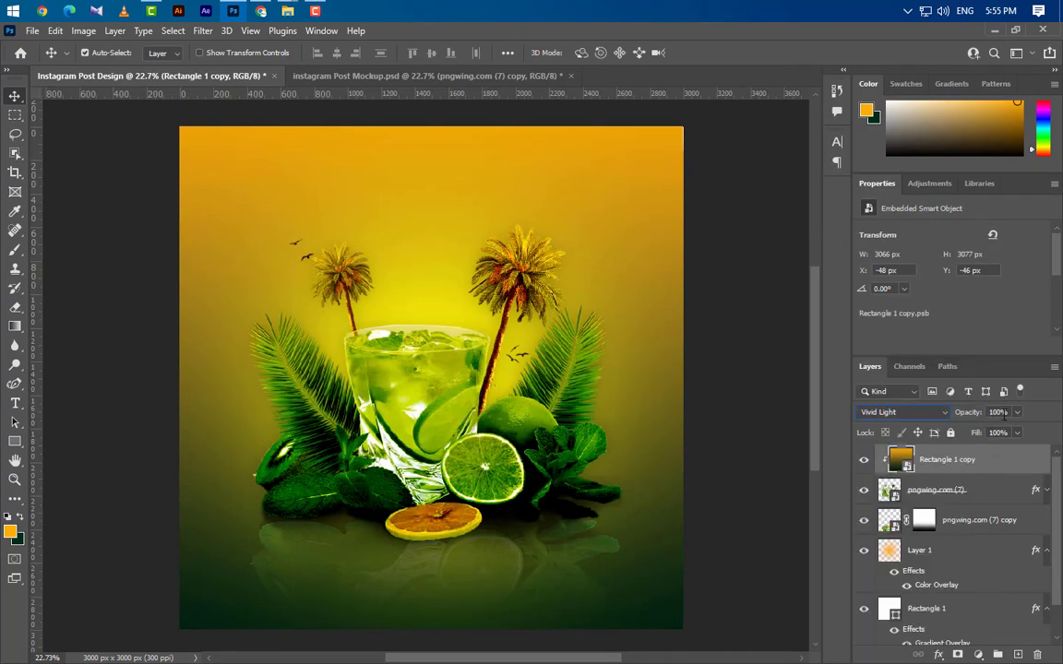
{"action": "type", "text": "50"}
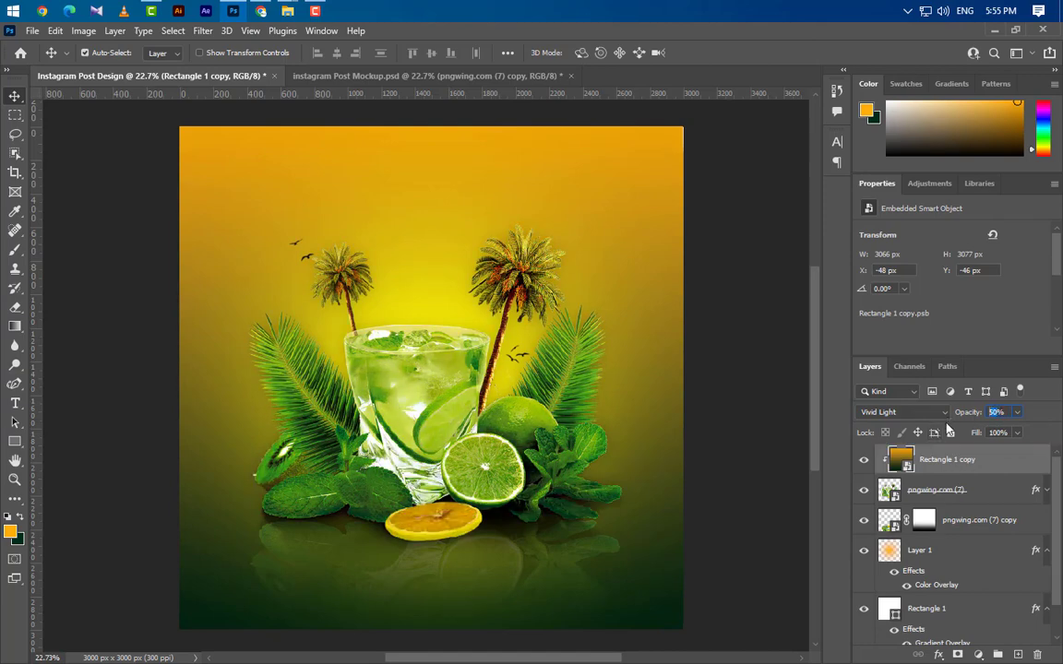
{"action": "type", "text": "35"}
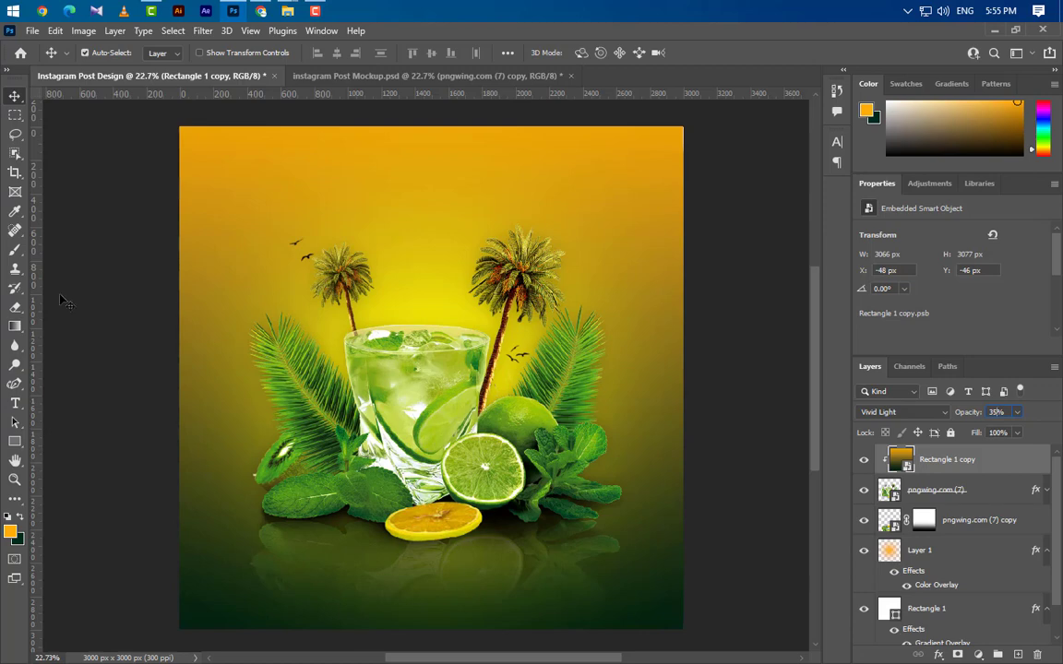
{"action": "key", "text": "Return"}
Place Cloud.png above Layer 1 and size it behind the right palm.
{"action": "left_click", "coordinate": [985, 551]}
{"action": "left_click", "coordinate": [237, 13]}
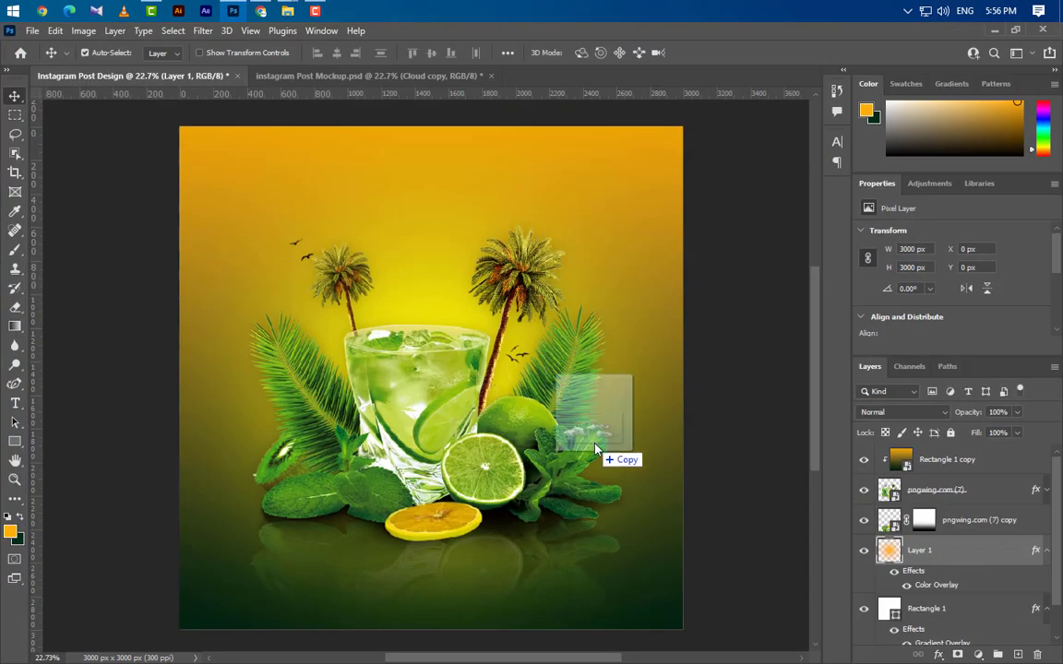
{"action": "left_click_drag", "start_coordinate": [236, 13], "coordinate": [590, 433]}
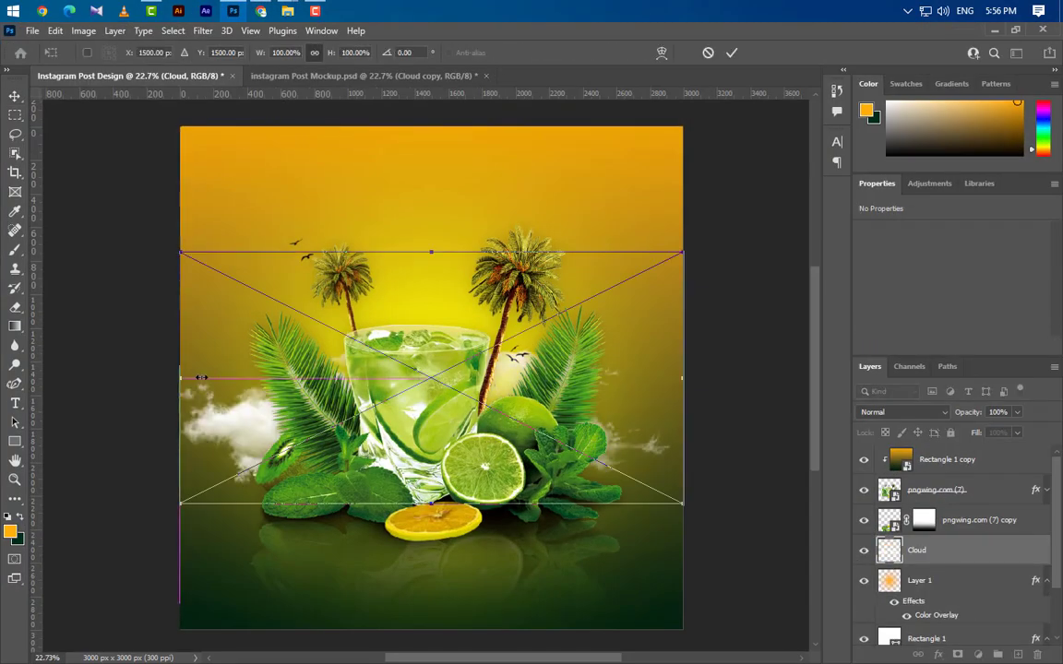
{"action": "mouse_move", "coordinate": [182, 377]}
{"action": "left_mouse_down"}
{"action": "mouse_move", "coordinate": [453, 403]}
{"action": "mouse_move", "coordinate": [411, 397]}
{"action": "left_mouse_up"}
{"action": "mouse_move", "coordinate": [613, 361]}
{"action": "left_mouse_down"}
{"action": "mouse_move", "coordinate": [625, 302]}
{"action": "mouse_move", "coordinate": [657, 295]}
{"action": "left_mouse_up"}
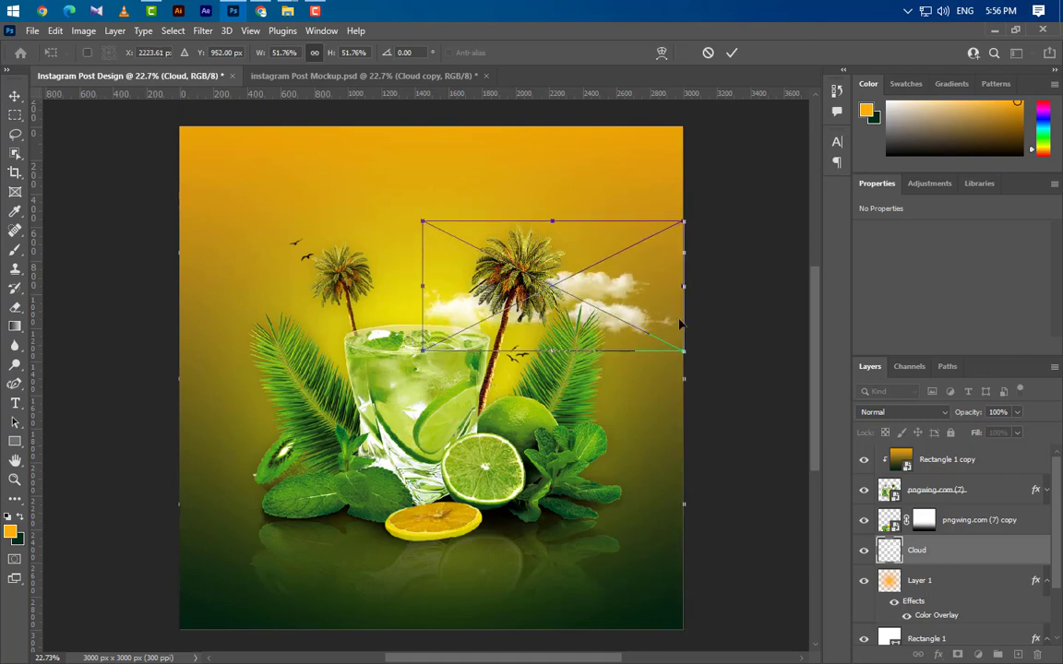
{"action": "left_click", "coordinate": [732, 52]}
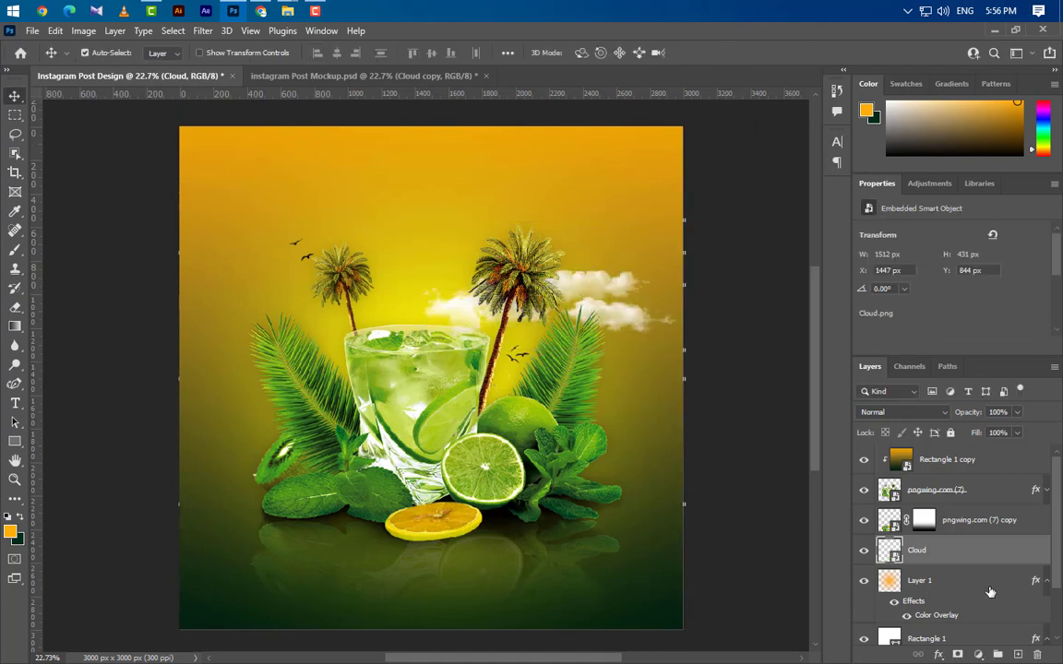
Duplicate the cloud, shrink it, and move it to the top-left sky.
{"action": "key", "text": "ctrl+j"}
{"action": "key", "text": "ctrl+t"}
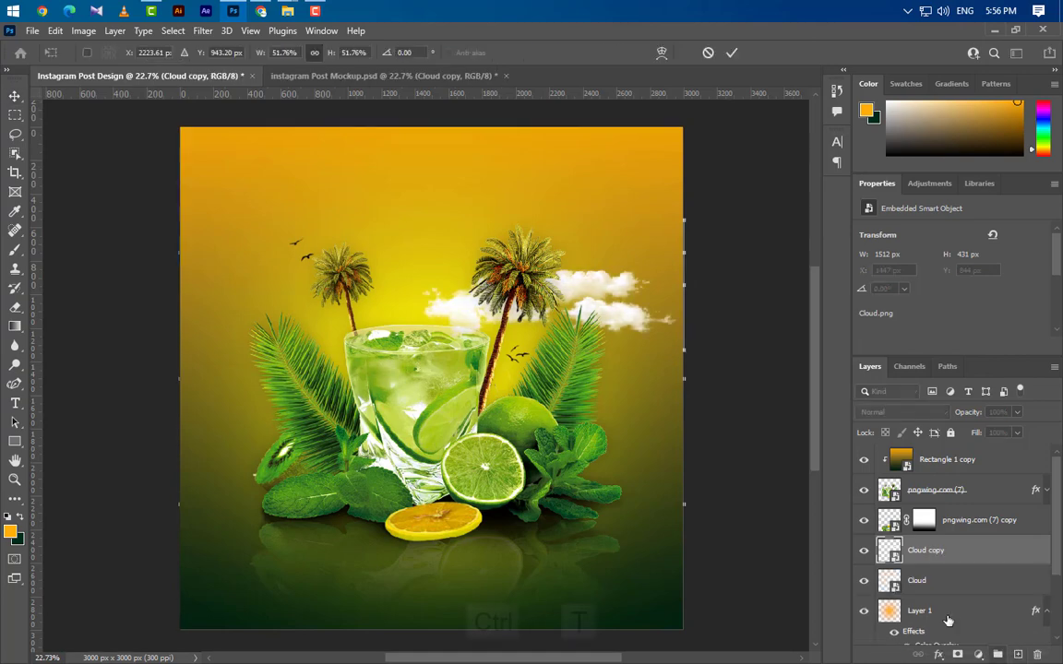
{"action": "left_click_drag", "start_coordinate": [684, 284], "coordinate": [617, 282]}
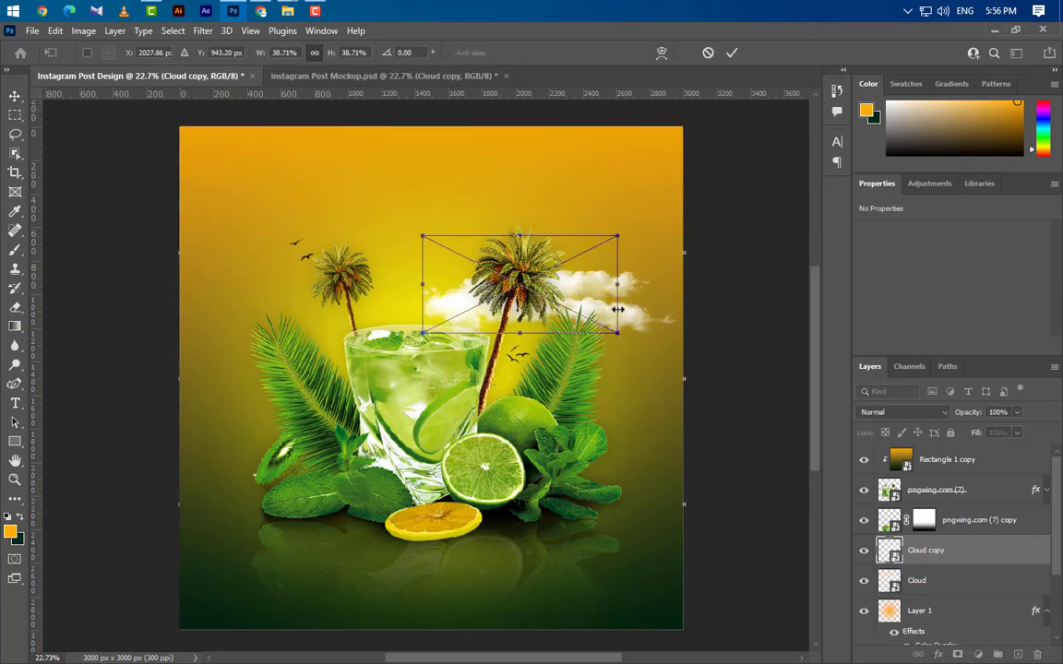
{"action": "left_click_drag", "start_coordinate": [442, 264], "coordinate": [346, 234]}
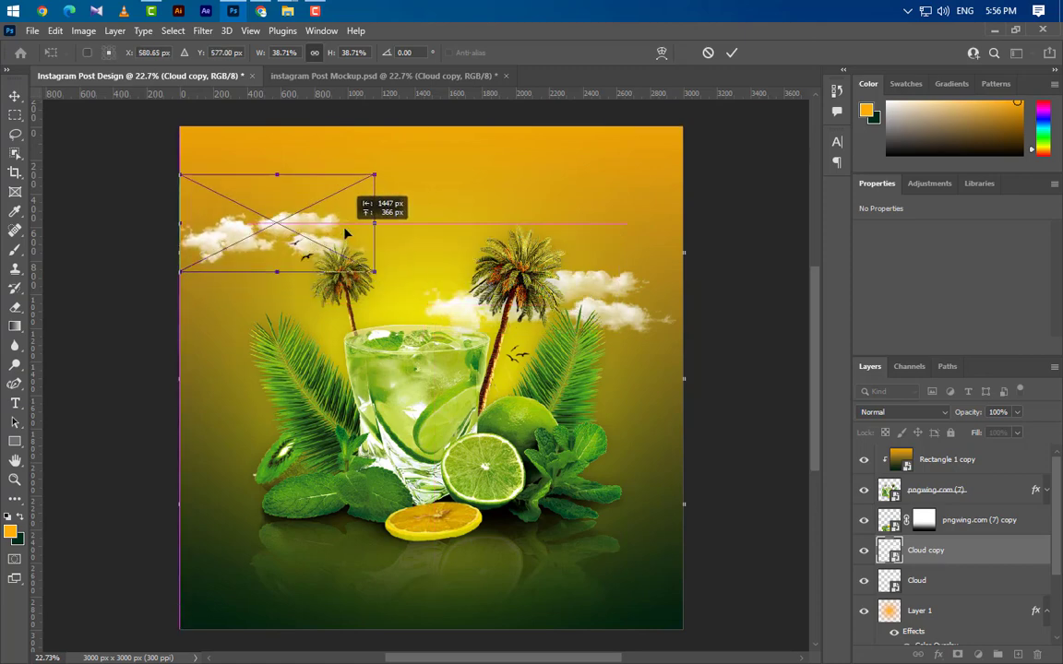
{"action": "left_click_drag", "start_coordinate": [346, 231], "coordinate": [354, 225]}
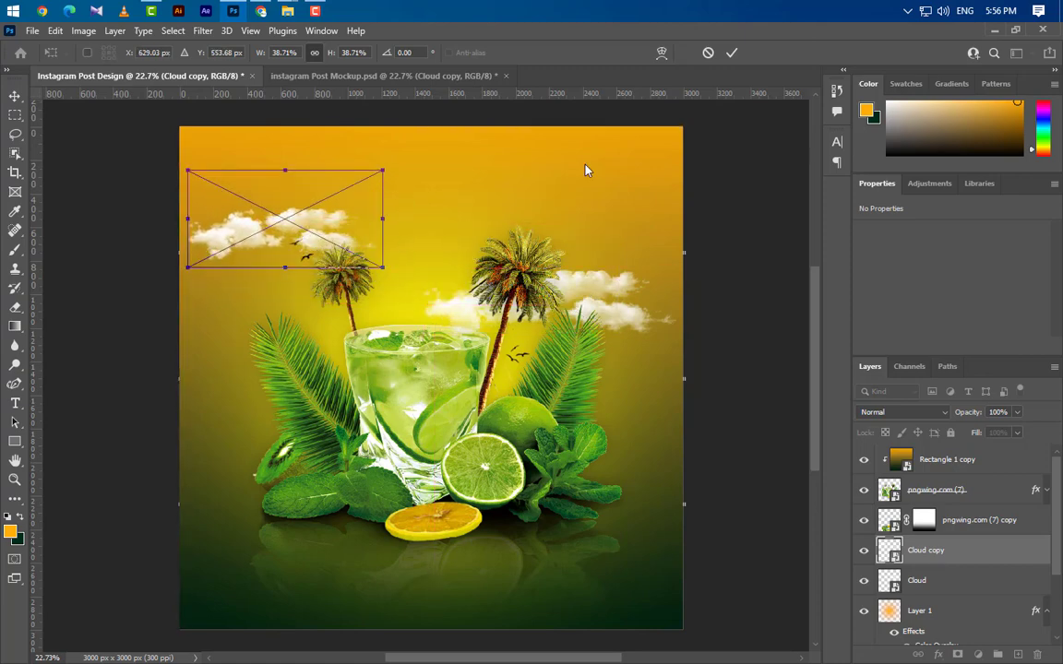
{"action": "left_click", "coordinate": [730, 54]}
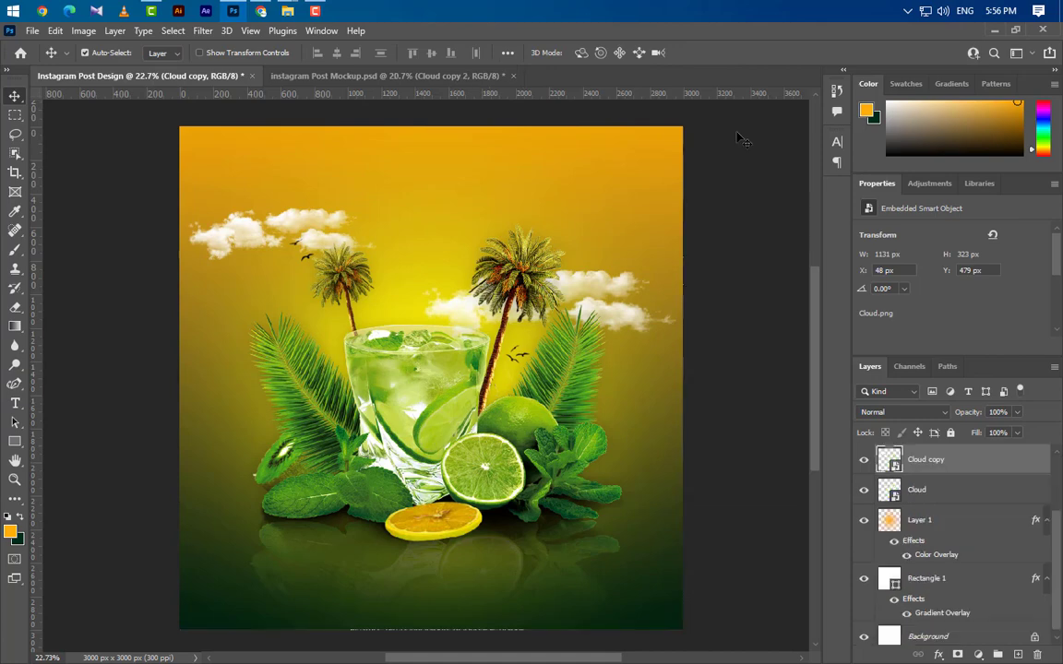
Duplicate the cloud again, enlarge it, and place it along the top edge.
{"action": "key", "text": "ctrl+j"}
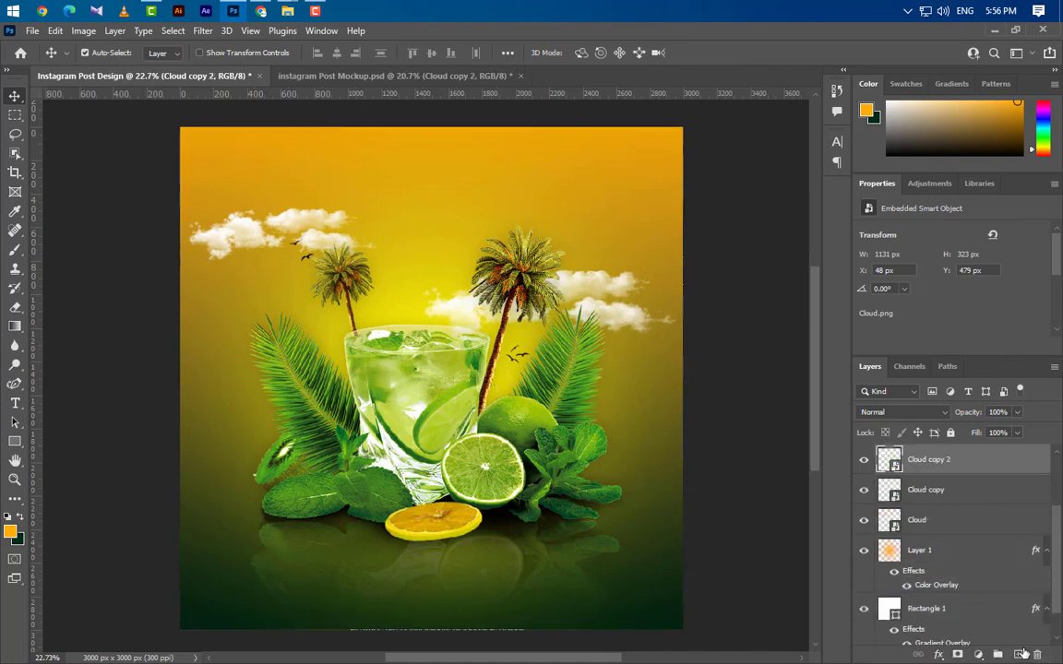
{"action": "key", "text": "ctrl+t"}
{"action": "left_click_drag", "start_coordinate": [383, 220], "coordinate": [562, 256]}
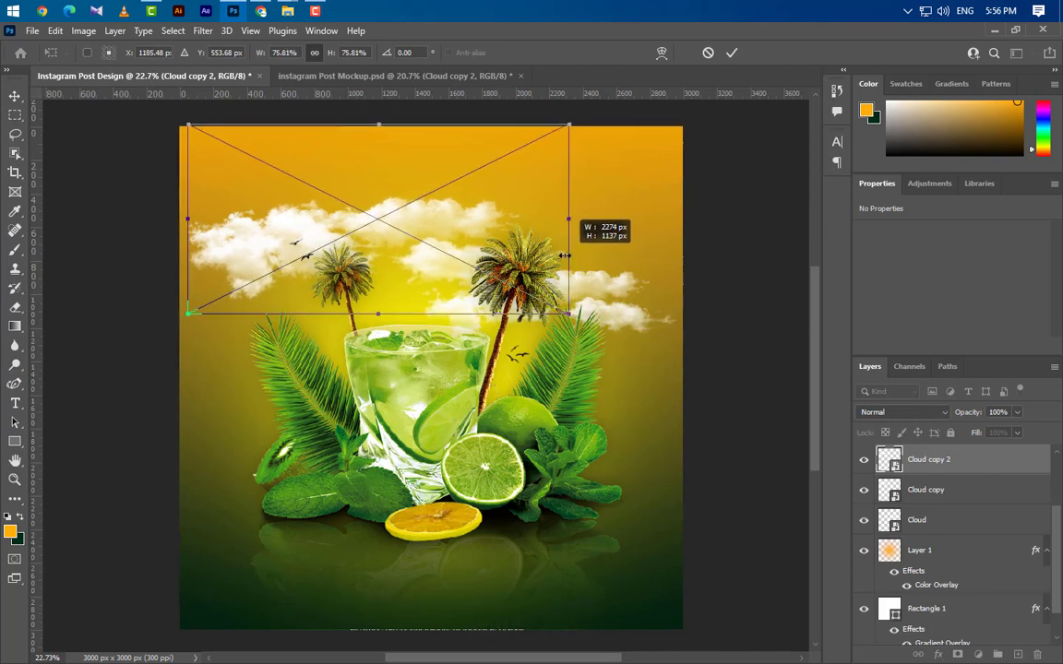
{"action": "mouse_move", "coordinate": [547, 195]}
{"action": "left_mouse_down"}
{"action": "mouse_move", "coordinate": [598, 120]}
{"action": "mouse_move", "coordinate": [588, 119]}
{"action": "left_mouse_up"}
{"action": "left_click", "coordinate": [732, 53]}
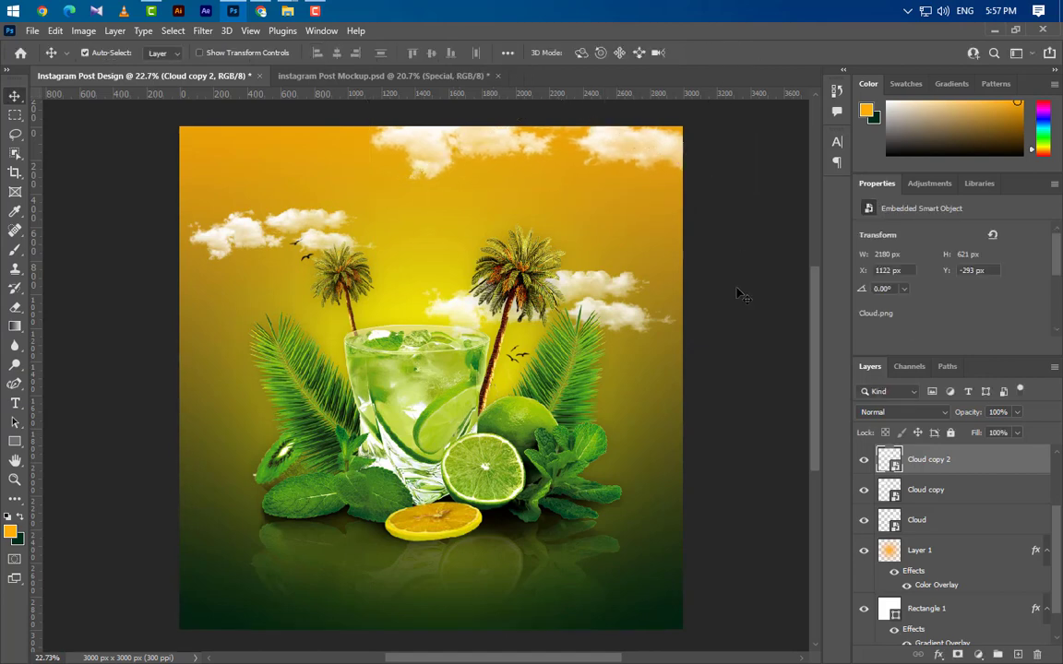
{"action": "scroll", "coordinate": [909, 469], "scroll_direction": "up", "scroll_amount": 2}
Add a 'Special' text line near the top-left of the poster.
{"action": "left_click", "coordinate": [941, 460]}
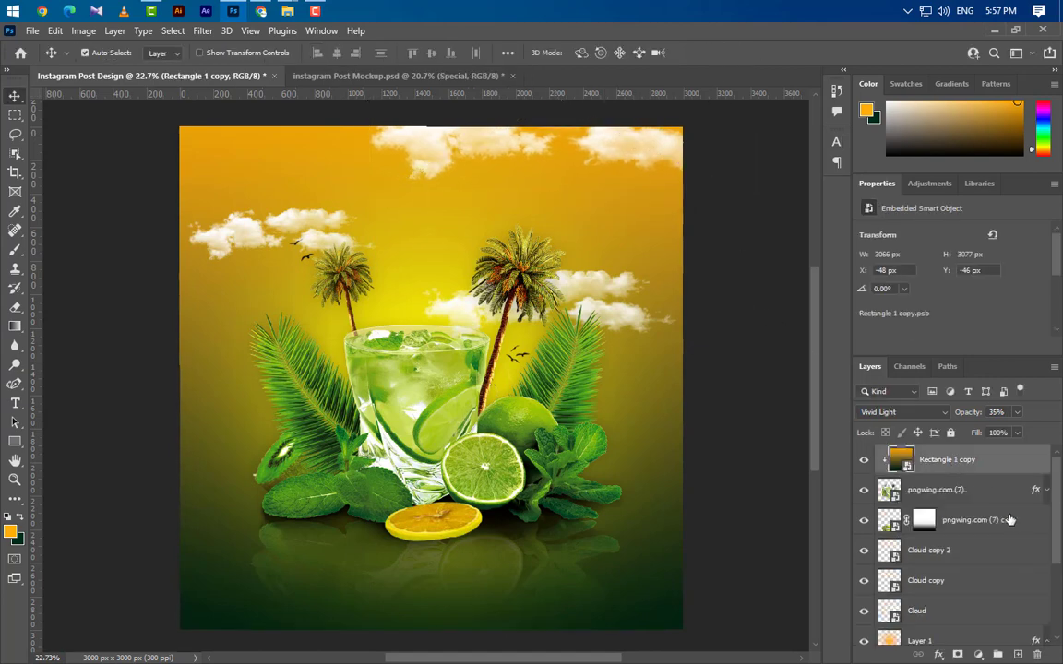
{"action": "left_click", "coordinate": [15, 403]}
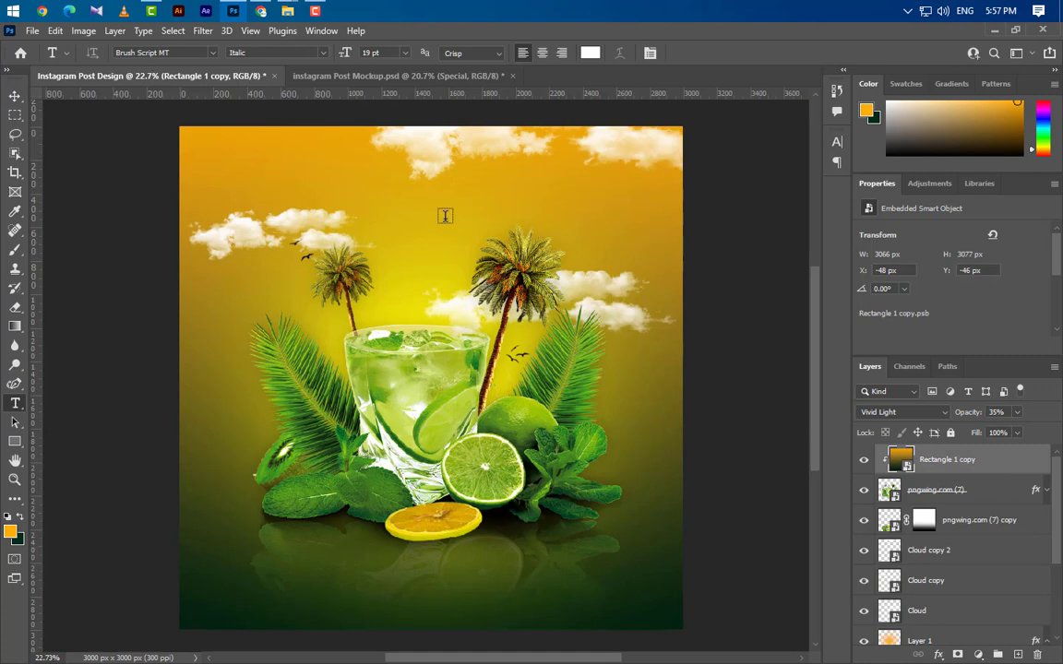
{"action": "left_click", "coordinate": [279, 178]}
{"action": "key", "text": "BackSpace"}
{"action": "type", "text": "Special"}
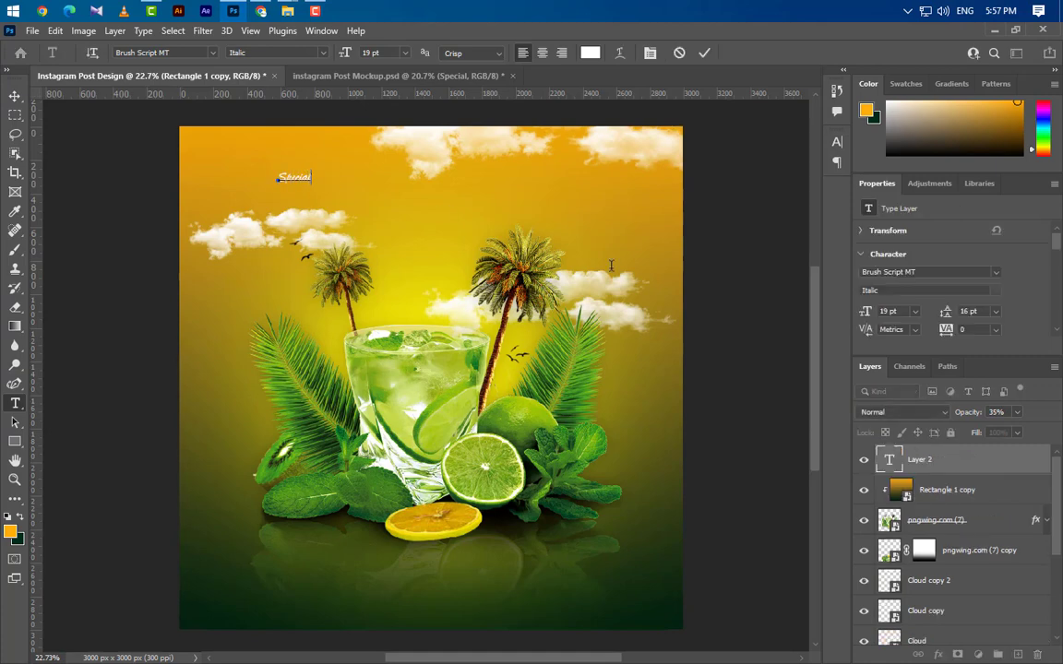
{"action": "left_click", "coordinate": [705, 53]}
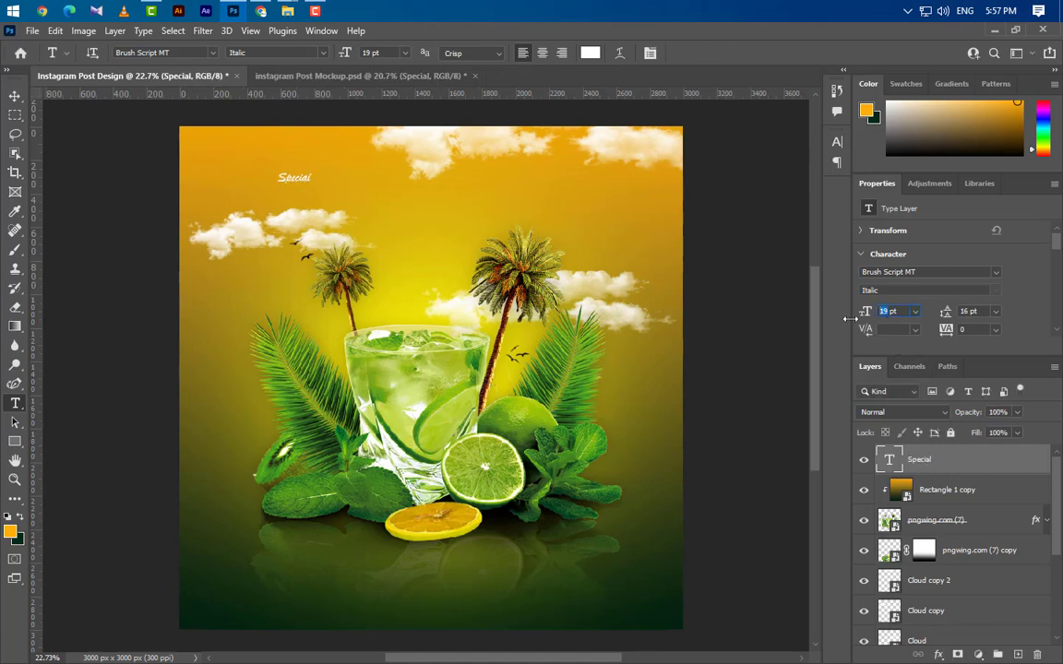
{"action": "type", "text": "67"}
Style 'Special' at 67 pt in Brush Script MT with white colour.
{"action": "key", "text": "Return"}
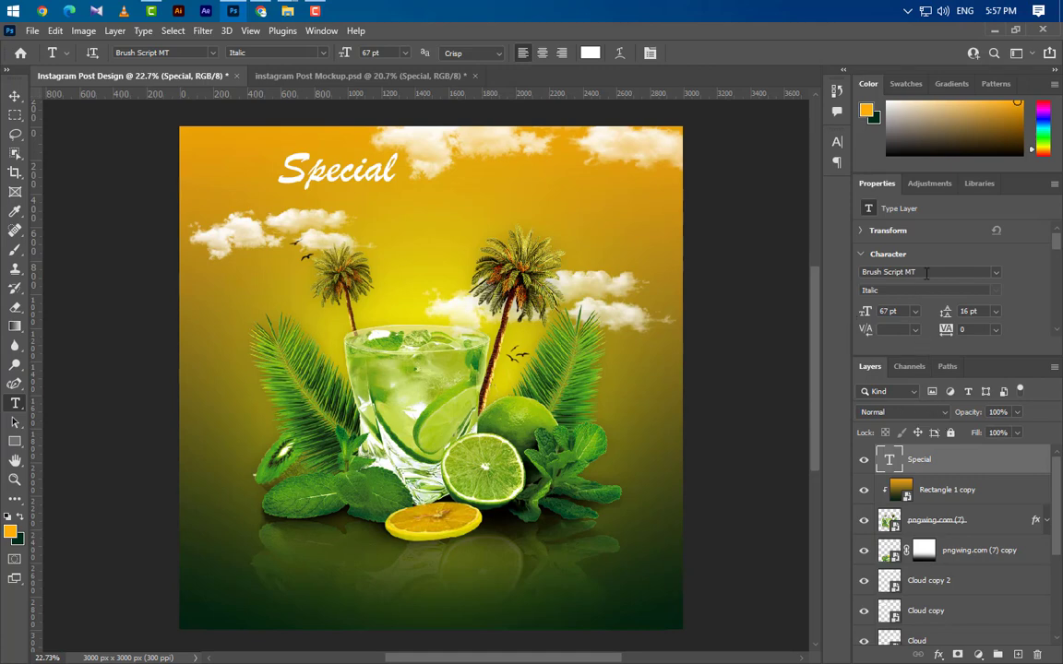
{"action": "left_click", "coordinate": [996, 272]}
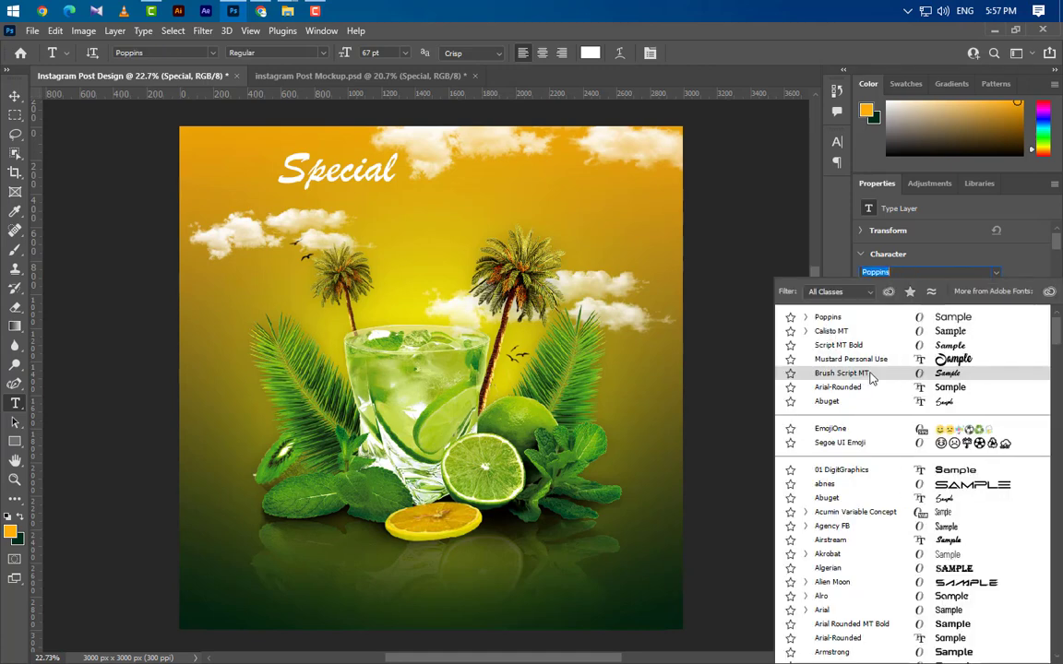
{"action": "left_click", "coordinate": [869, 376]}
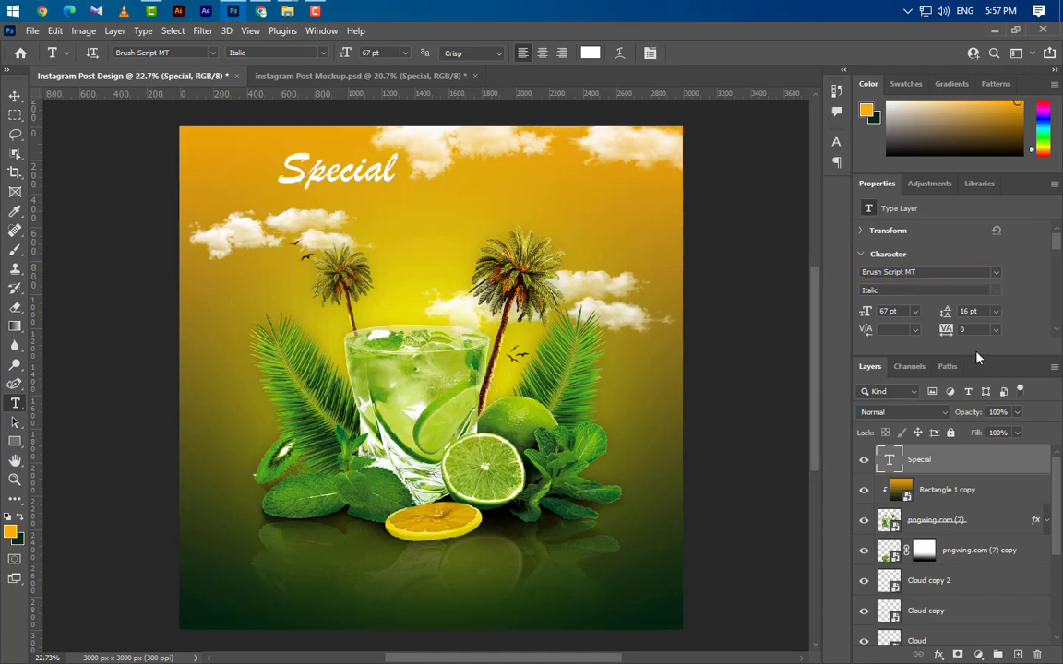
{"action": "scroll", "coordinate": [985, 336], "scroll_direction": "down", "scroll_amount": 2}
{"action": "left_click", "coordinate": [986, 313]}
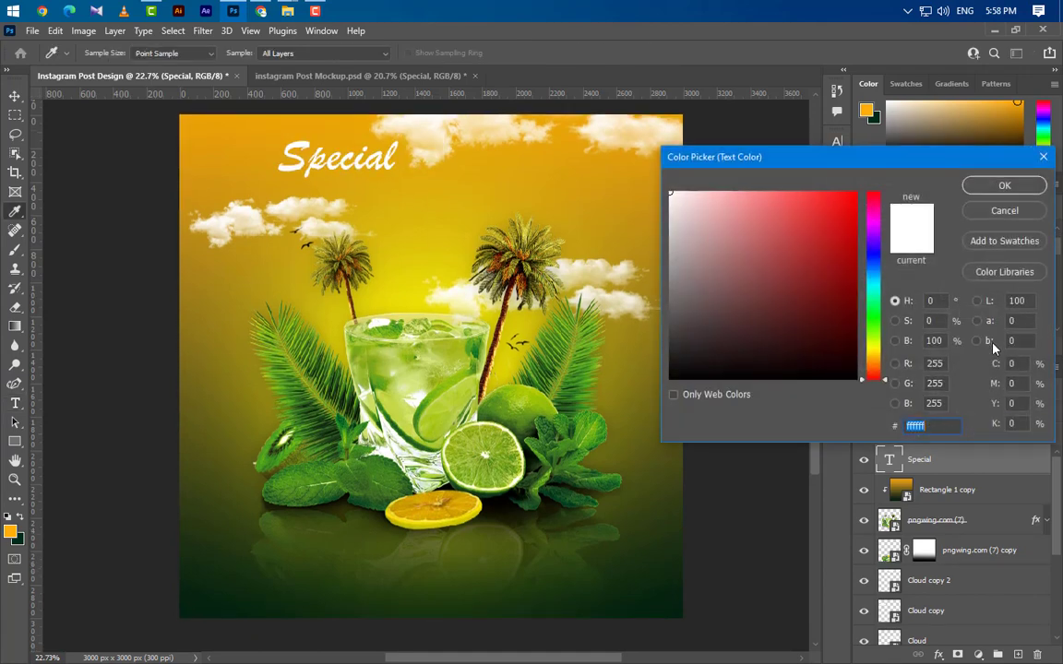
{"action": "left_click", "coordinate": [999, 189]}
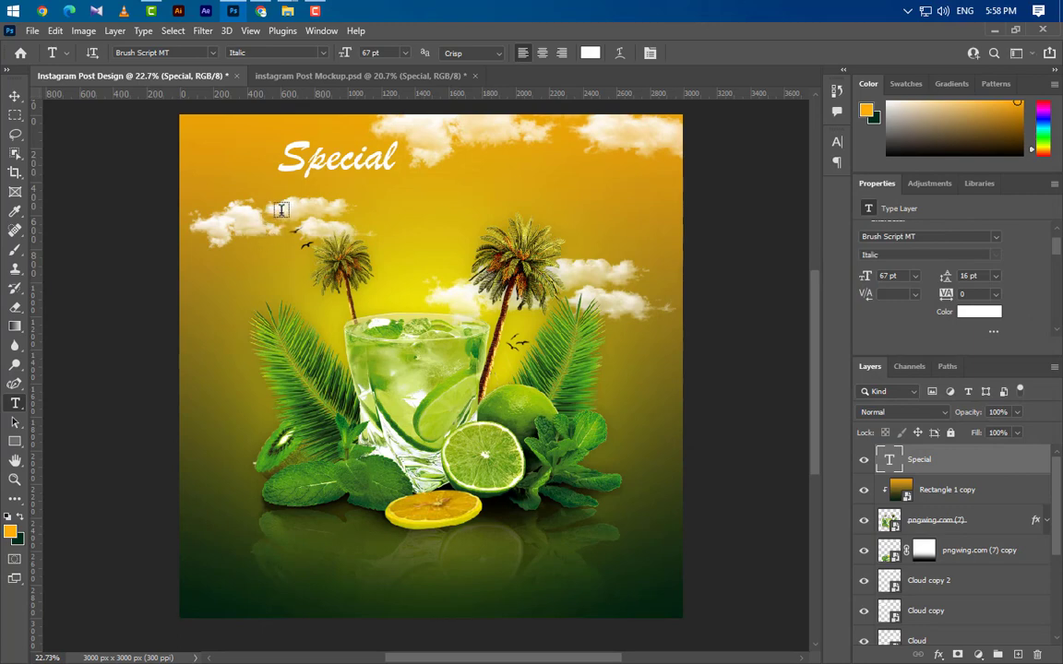
Add a 'Lemon Drink' text line under Special at 65 pt.
{"action": "left_click", "coordinate": [280, 210]}
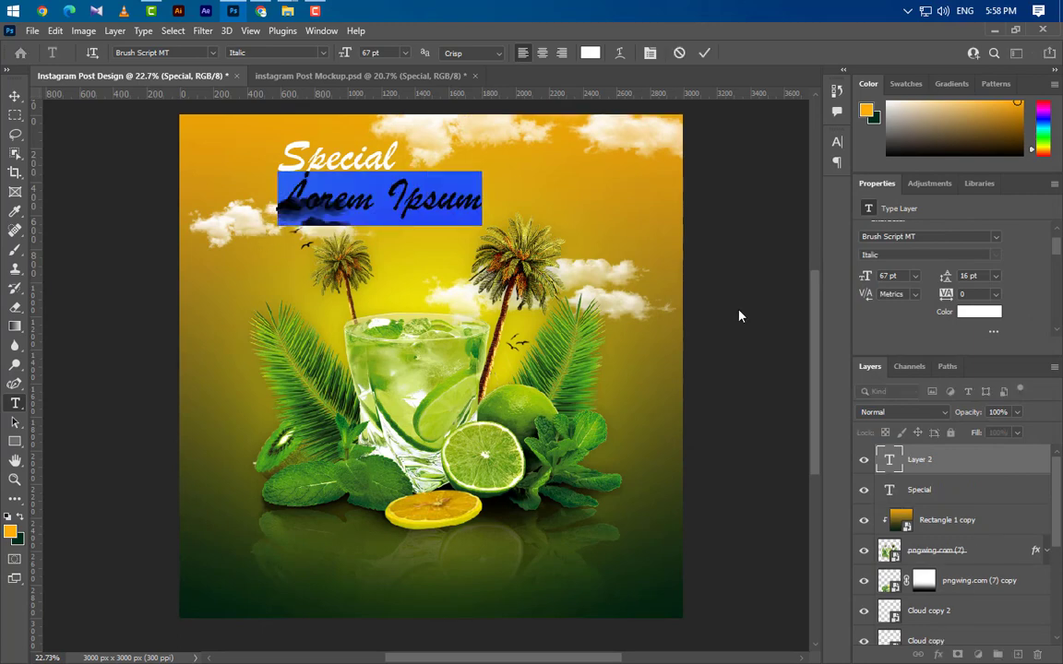
{"action": "type", "text": "Lemon "}
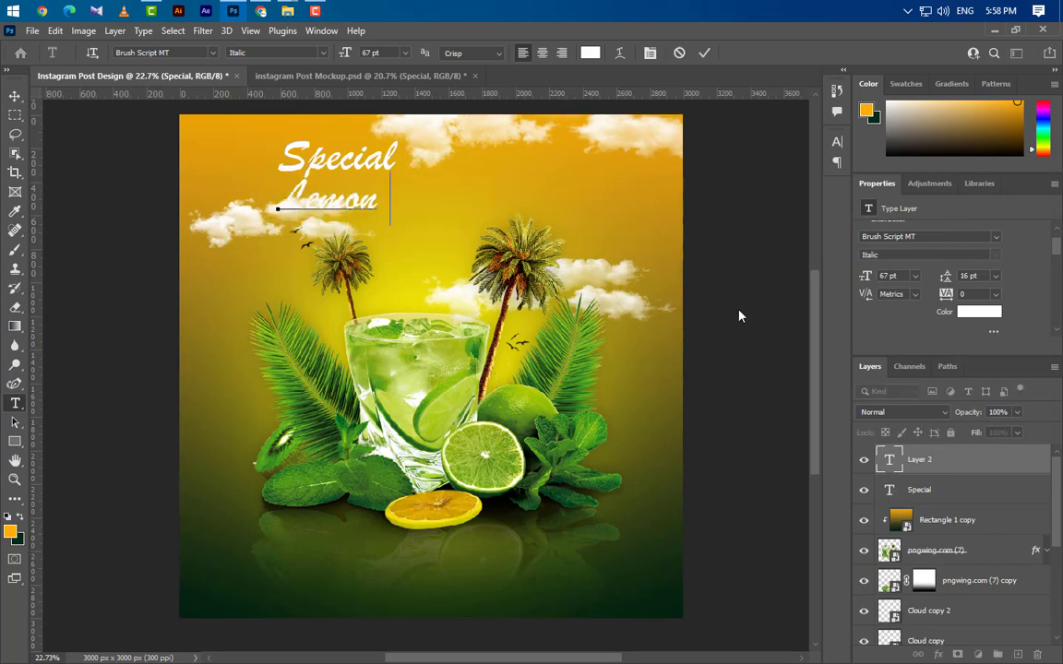
{"action": "type", "text": "Drin"}
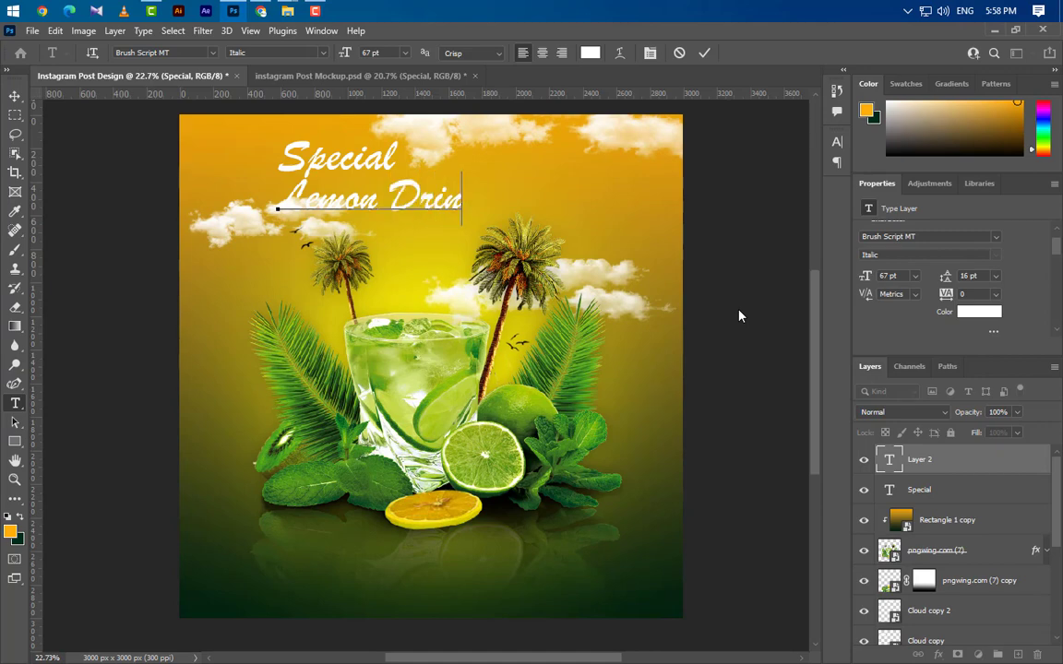
{"action": "type", "text": "k"}
{"action": "left_click", "coordinate": [706, 53]}
{"action": "key", "text": "v"}
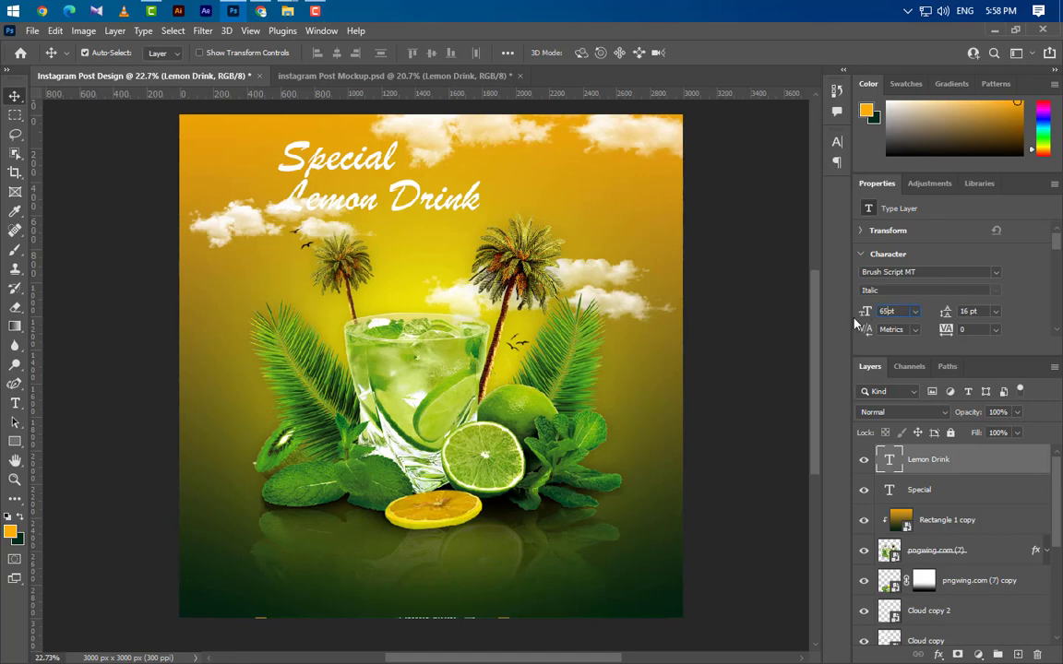
{"action": "type", "text": "65"}
{"action": "key", "text": "Return"}
Set the title in Poppins Bold with All Caps turned on.
{"action": "left_click", "coordinate": [995, 274]}
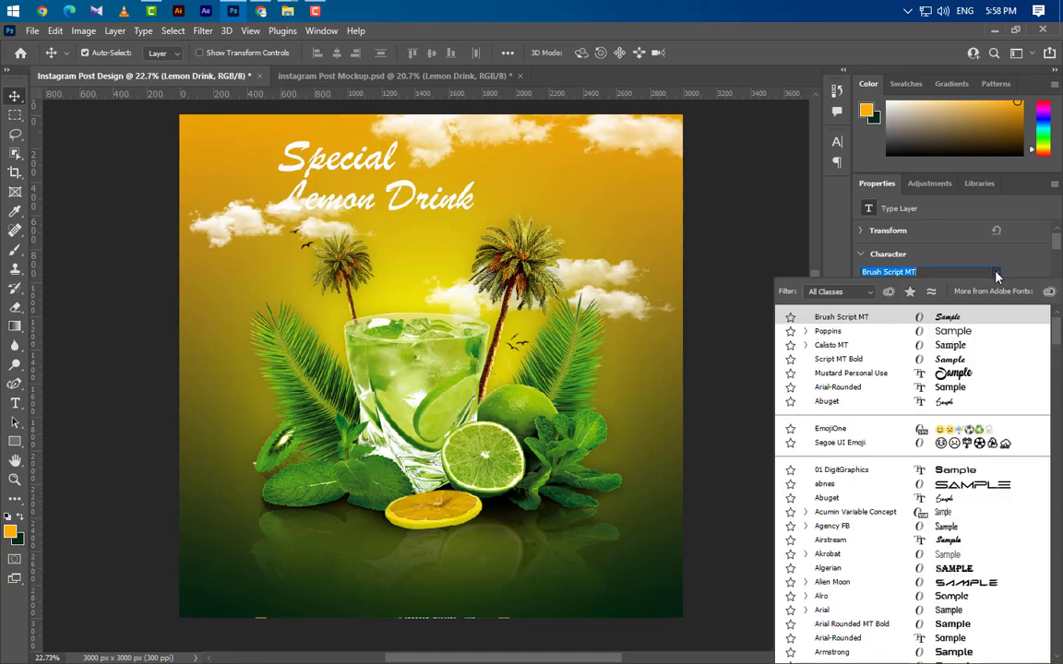
{"action": "left_click", "coordinate": [832, 334]}
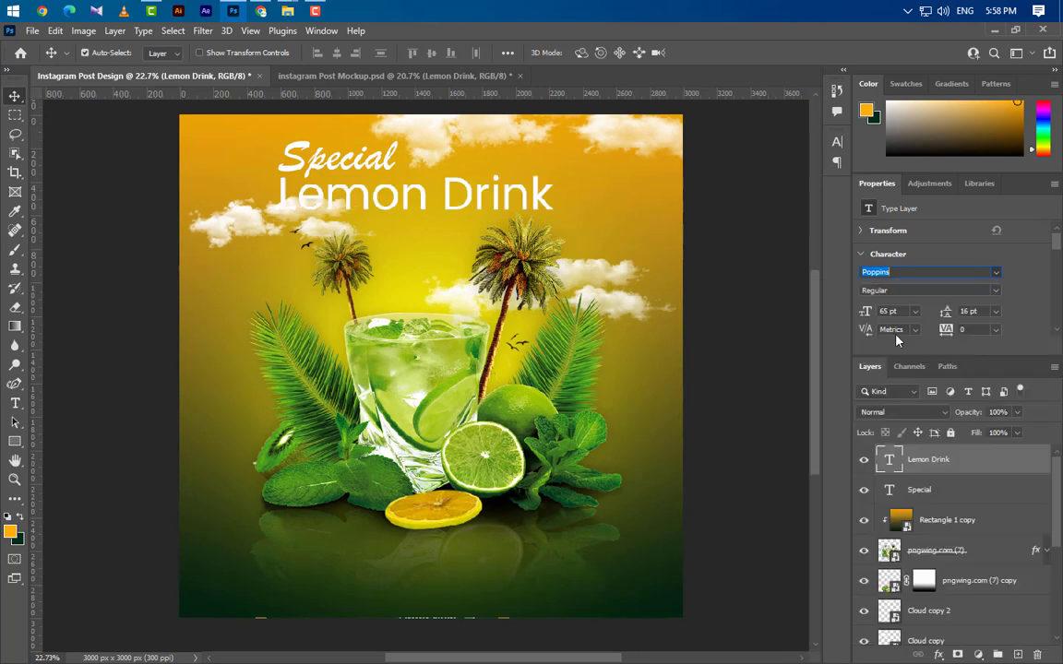
{"action": "left_click", "coordinate": [995, 290]}
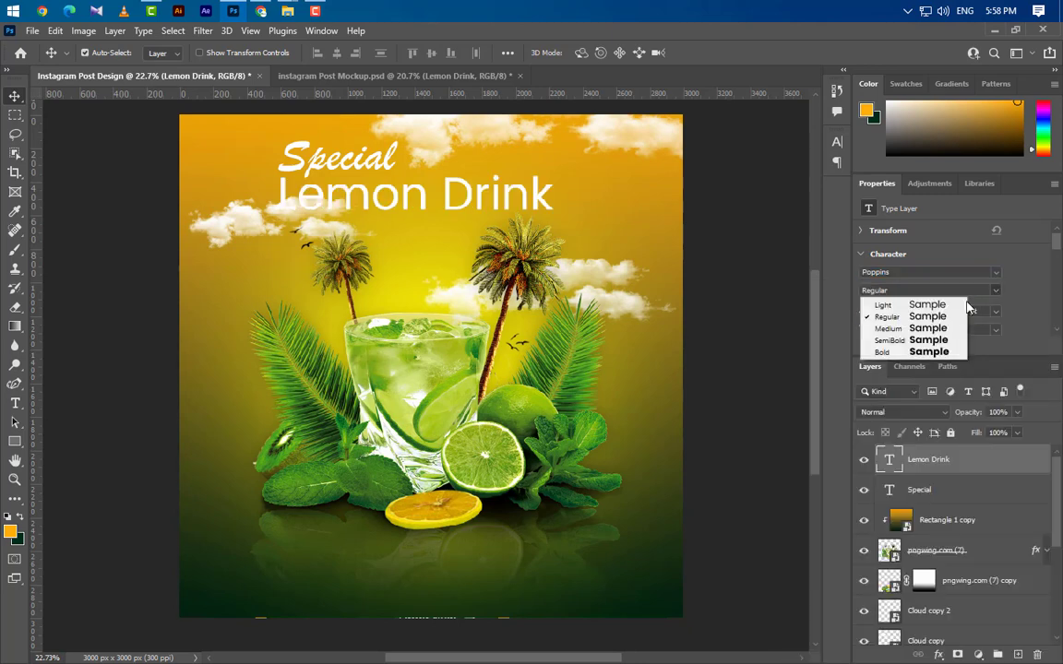
{"action": "left_click", "coordinate": [900, 351]}
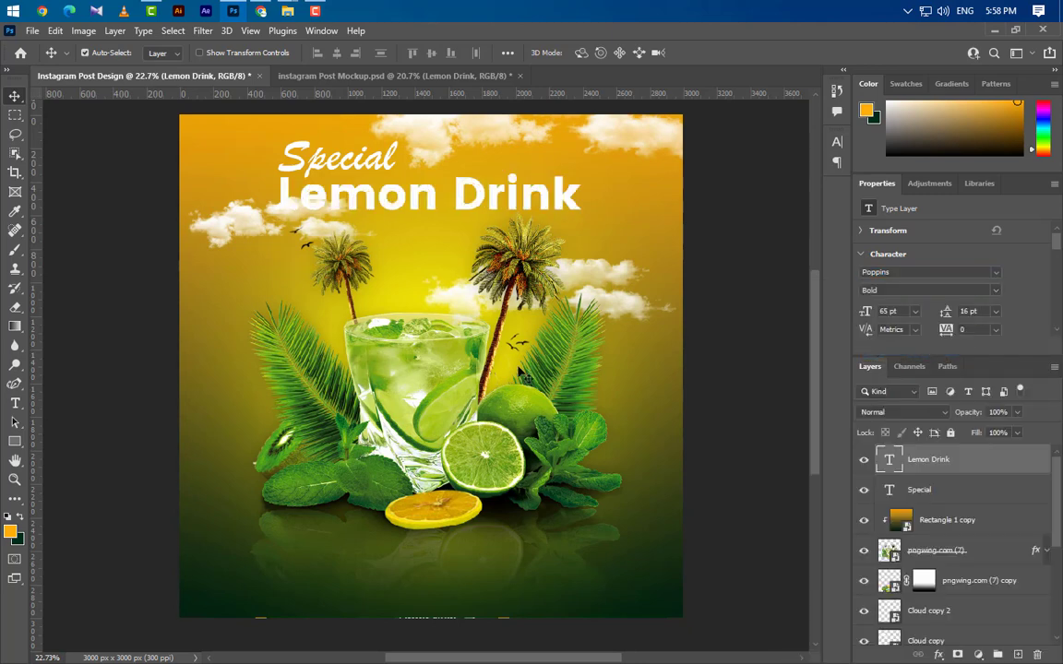
{"action": "scroll", "coordinate": [926, 314], "scroll_direction": "down", "scroll_amount": 2}
{"action": "scroll", "coordinate": [926, 314], "scroll_direction": "down", "scroll_amount": 3}
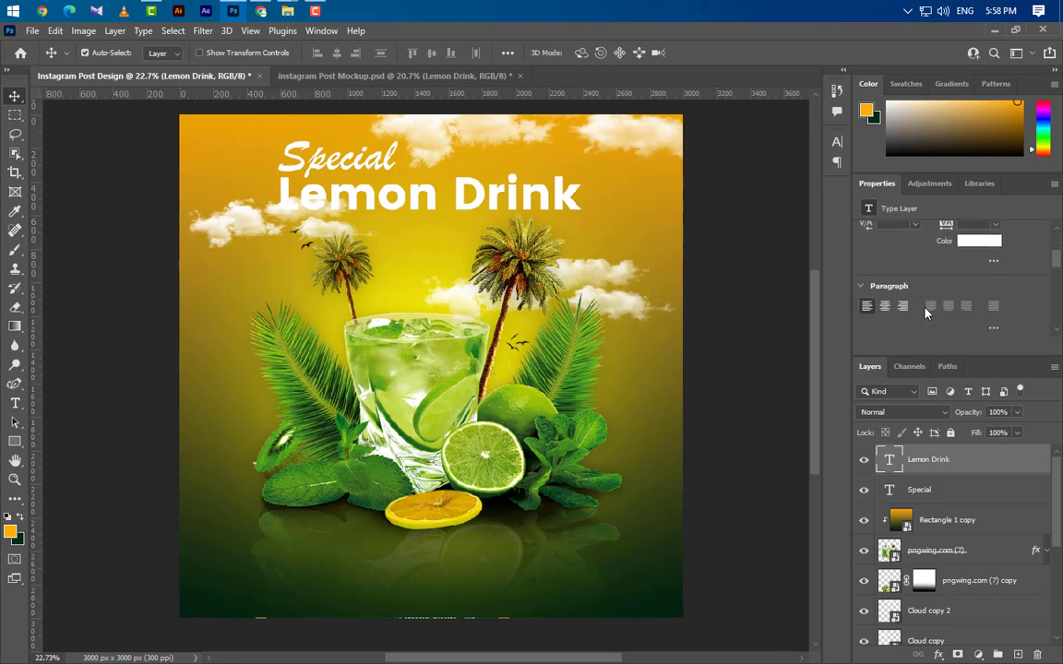
{"action": "scroll", "coordinate": [926, 314], "scroll_direction": "down", "scroll_amount": 1}
{"action": "left_click", "coordinate": [864, 327]}
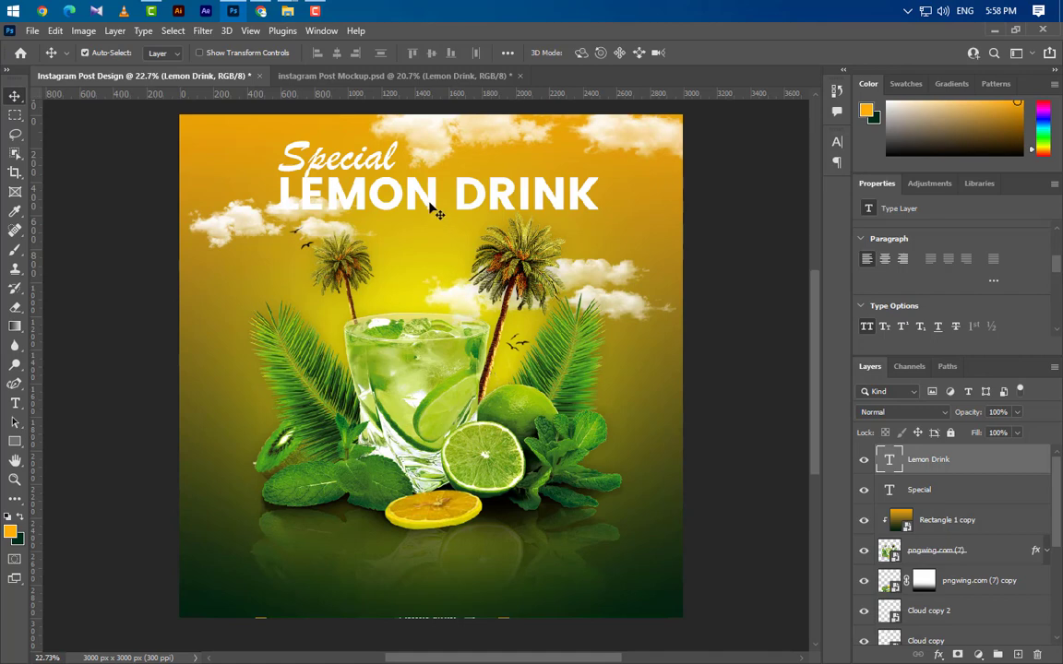
Nudge the LEMON DRINK title and Special text into place, then select the title layer.
{"action": "left_click_drag", "start_coordinate": [430, 209], "coordinate": [422, 215]}
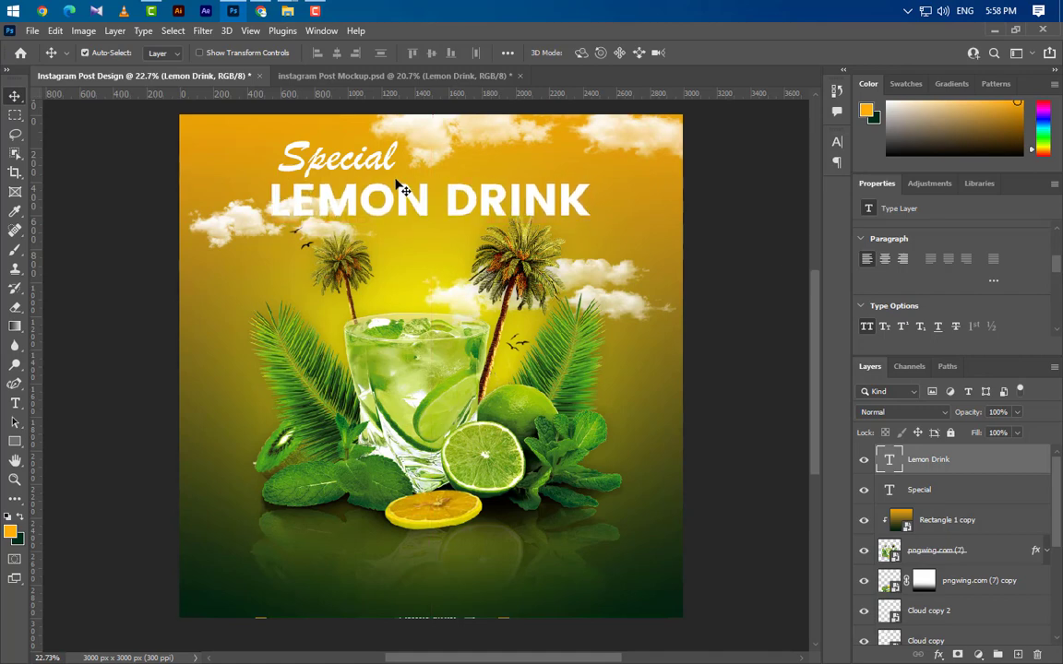
{"action": "left_click_drag", "start_coordinate": [387, 166], "coordinate": [388, 169]}
{"action": "left_click", "coordinate": [927, 458]}
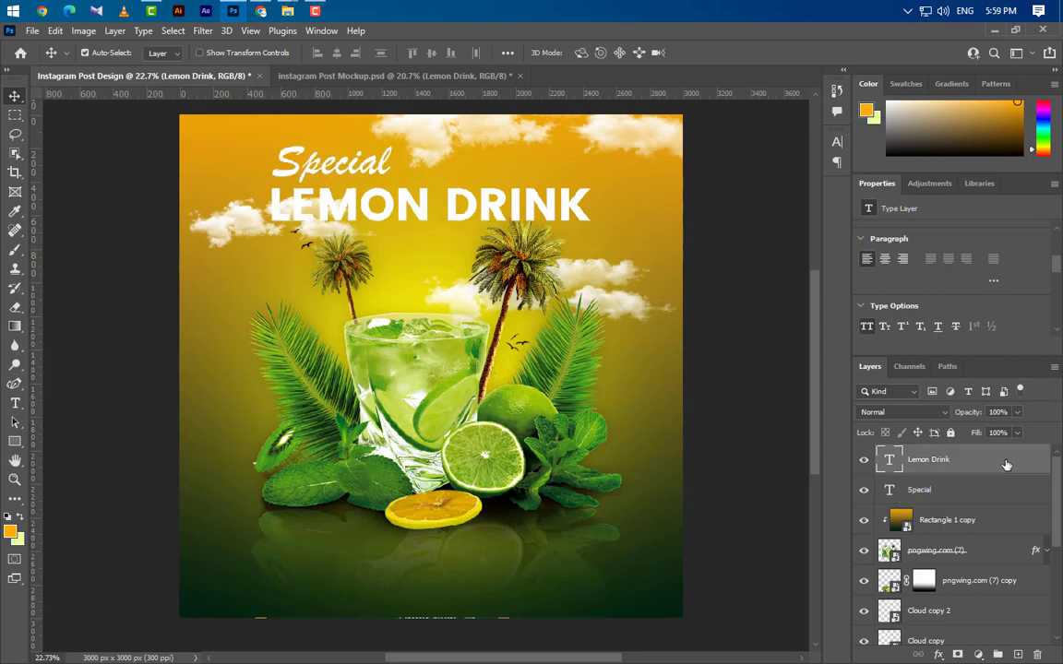
{"action": "right_click", "coordinate": [927, 458]}
Give LEMON DRINK a Gradient Overlay running from pale yellow f0fe93 to gold cb8d01.
{"action": "left_click", "coordinate": [877, 12]}
{"action": "left_click", "coordinate": [575, 423]}
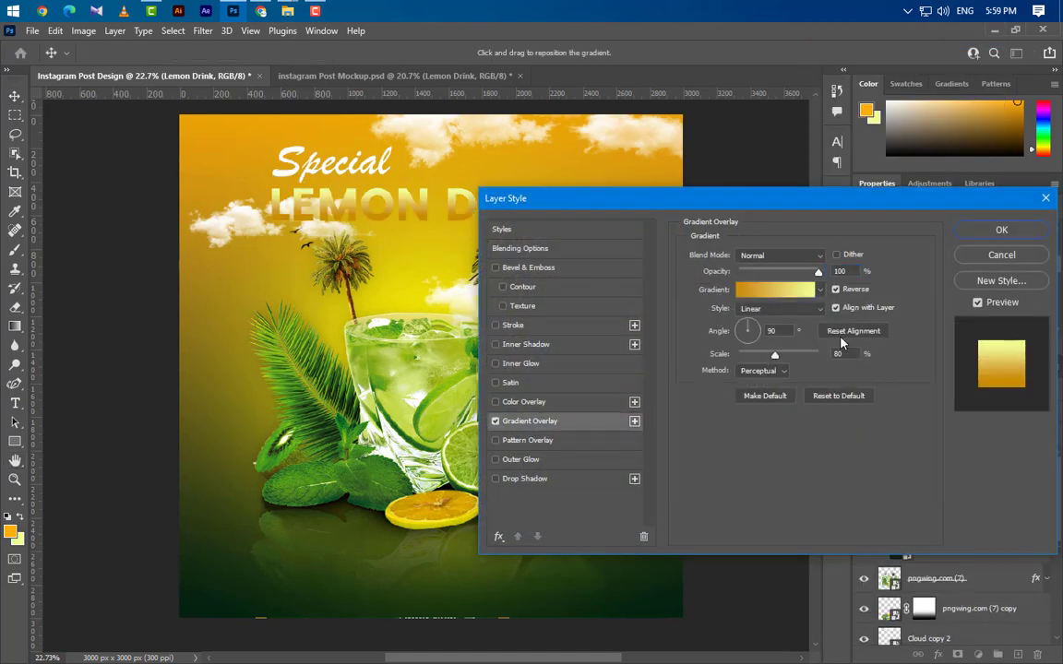
{"action": "left_click", "coordinate": [784, 301]}
{"action": "left_click", "coordinate": [727, 464]}
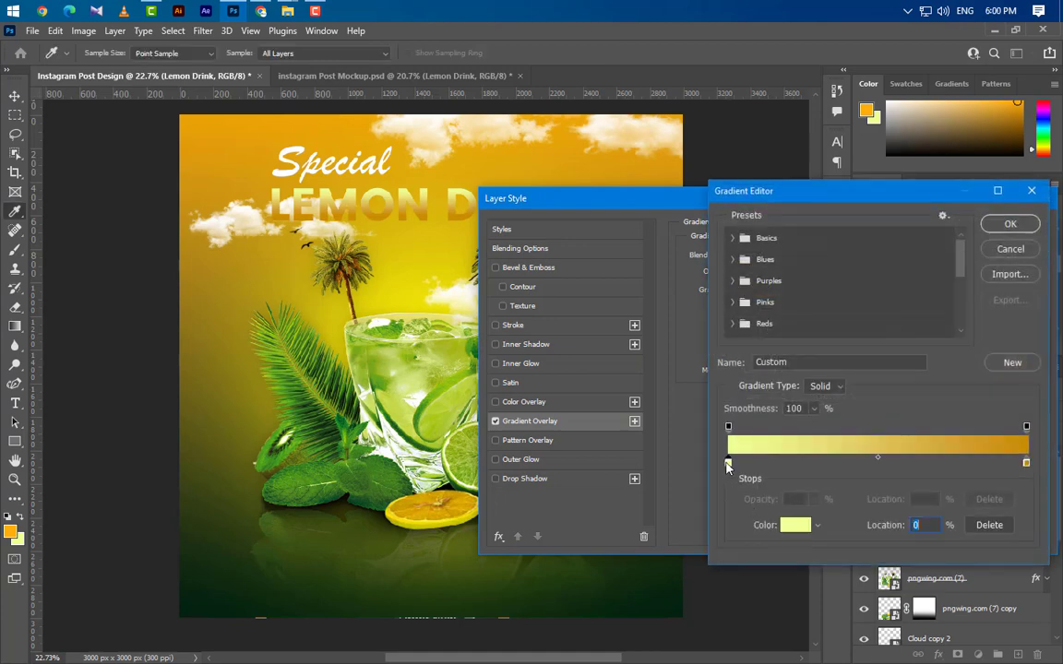
{"action": "double_click", "coordinate": [728, 464]}
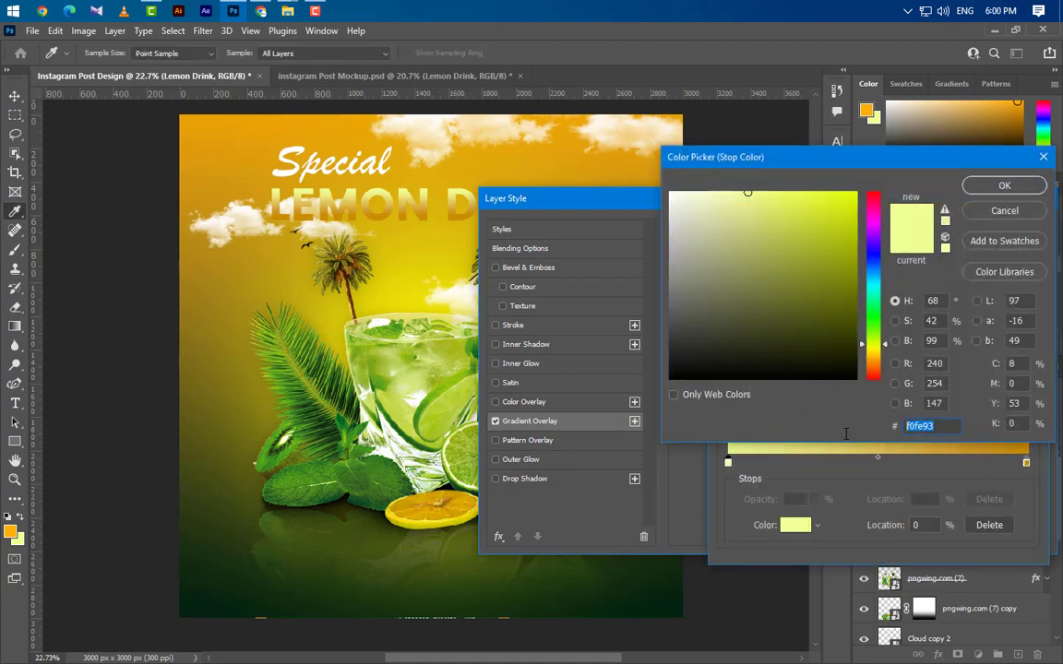
{"action": "left_click", "coordinate": [1005, 197]}
{"action": "left_click", "coordinate": [1026, 464]}
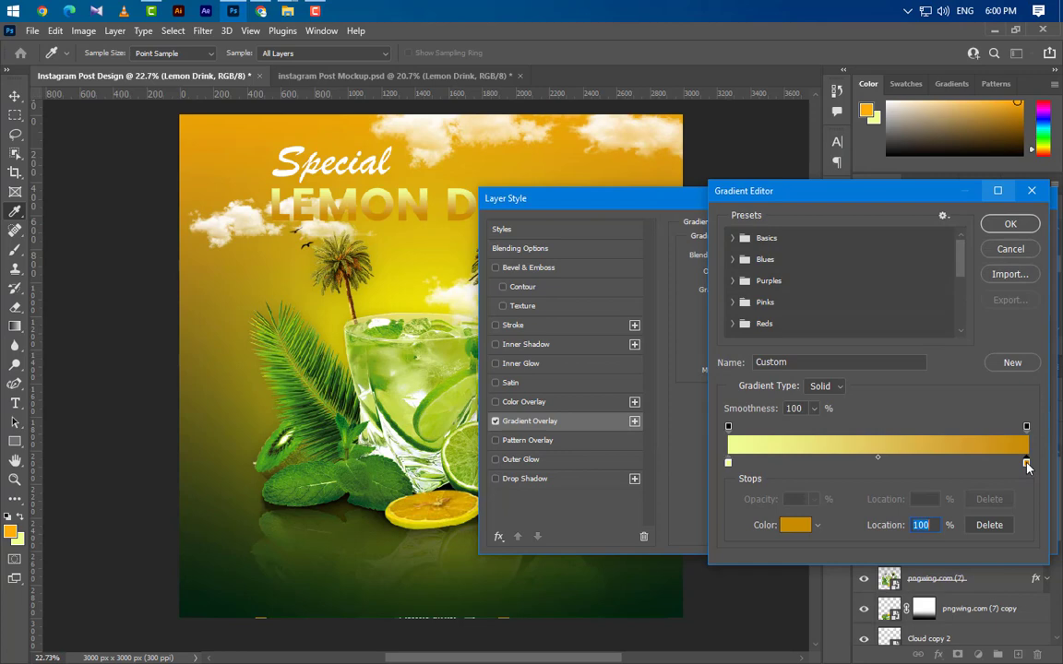
{"action": "double_click", "coordinate": [1026, 464]}
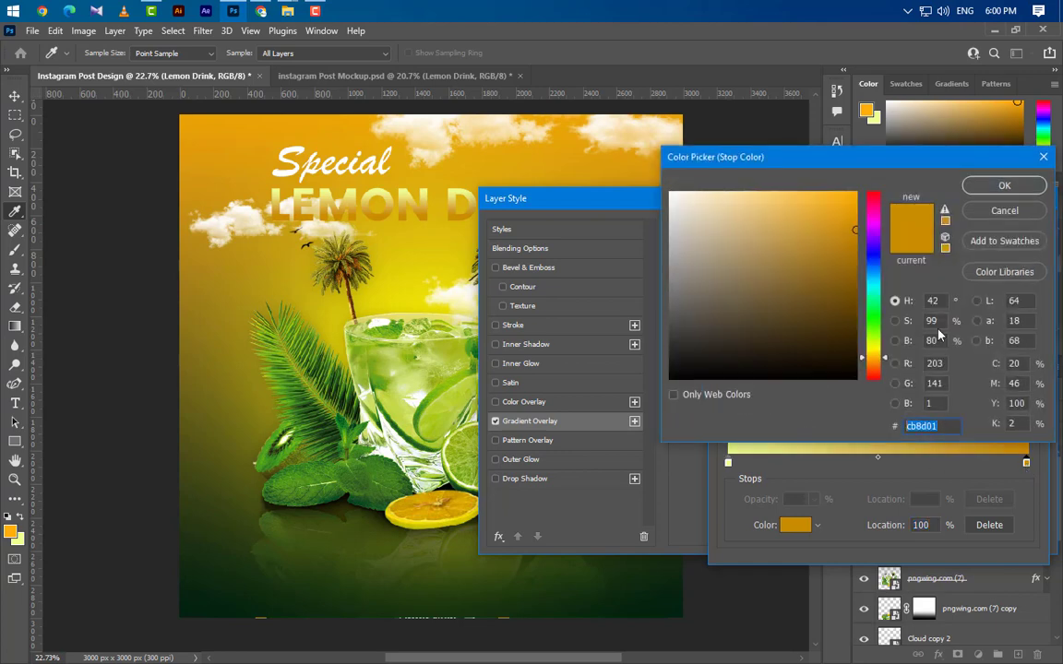
{"action": "left_click", "coordinate": [1004, 186]}
{"action": "left_click", "coordinate": [1007, 220]}
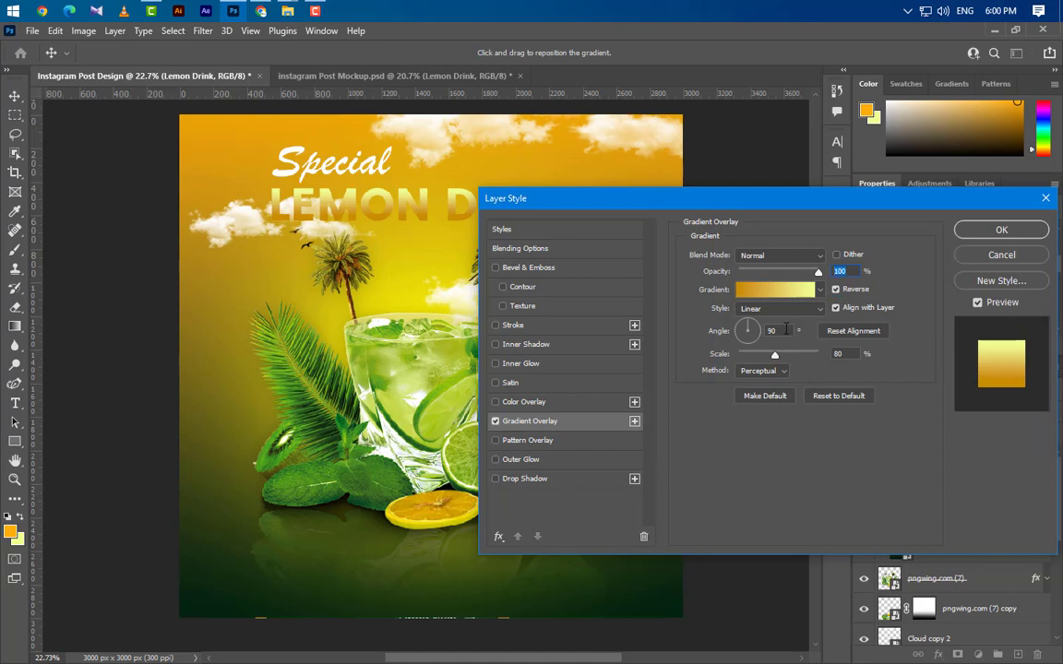
{"action": "key", "text": "Tab"}
{"action": "key", "text": "Tab"}
Add a black Drop Shadow to the LEMON DRINK title.
{"action": "left_click", "coordinate": [550, 480]}
{"action": "left_click", "coordinate": [835, 254]}
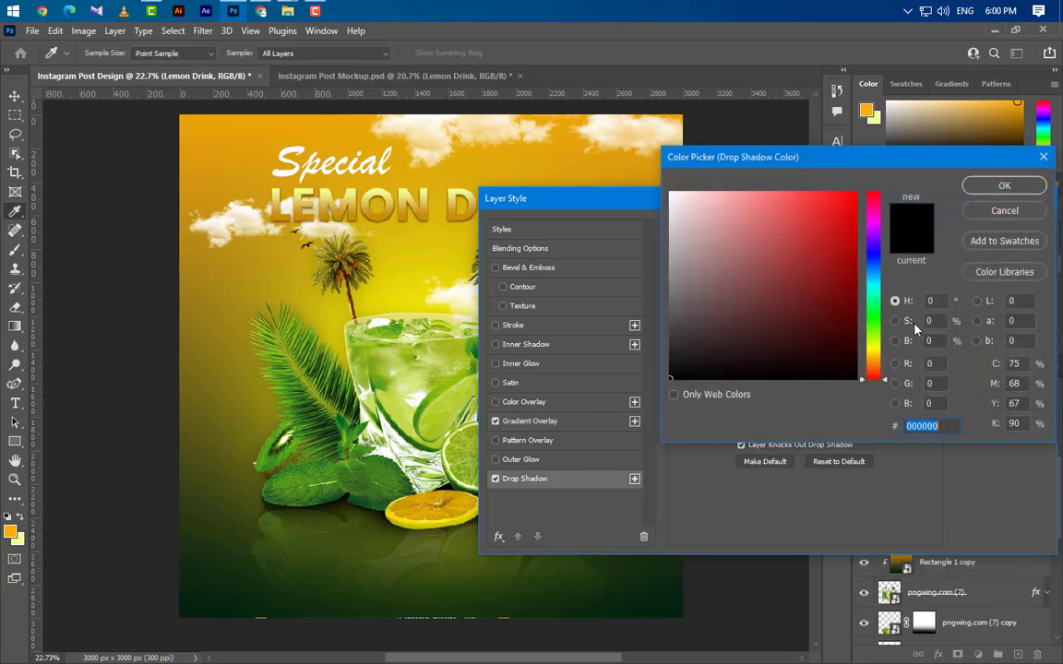
{"action": "left_click", "coordinate": [1002, 187]}
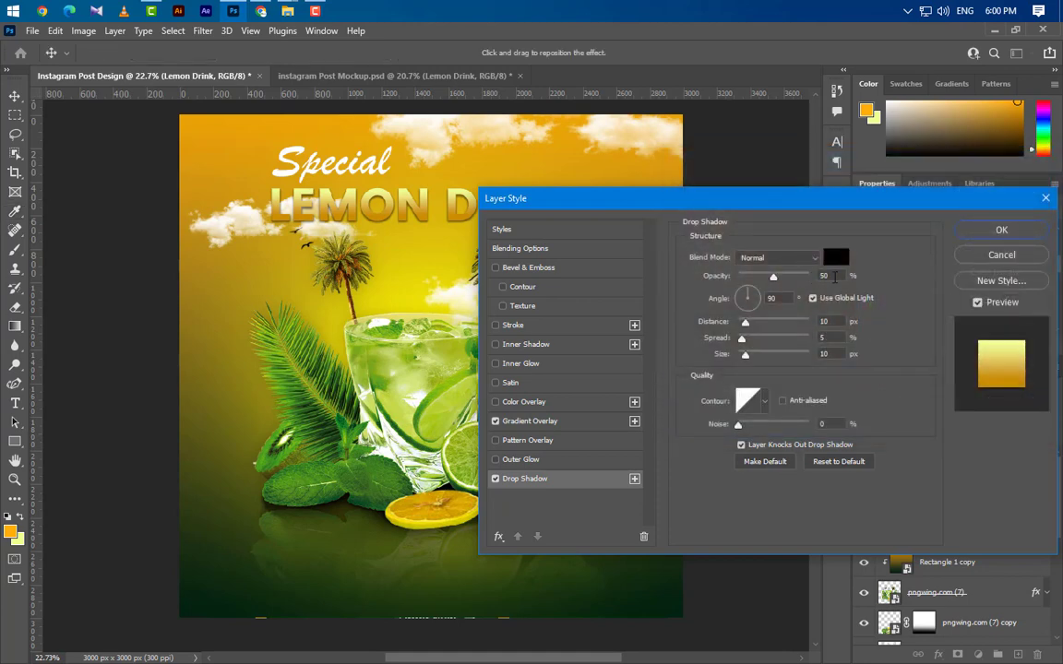
{"action": "key", "text": "Tab"}
{"action": "key", "text": "Tab"}
{"action": "key", "text": "Tab"}
{"action": "key", "text": "Tab"}
Add a pale yellow fef67f Inner Shadow to the title.
{"action": "left_click", "coordinate": [564, 346]}
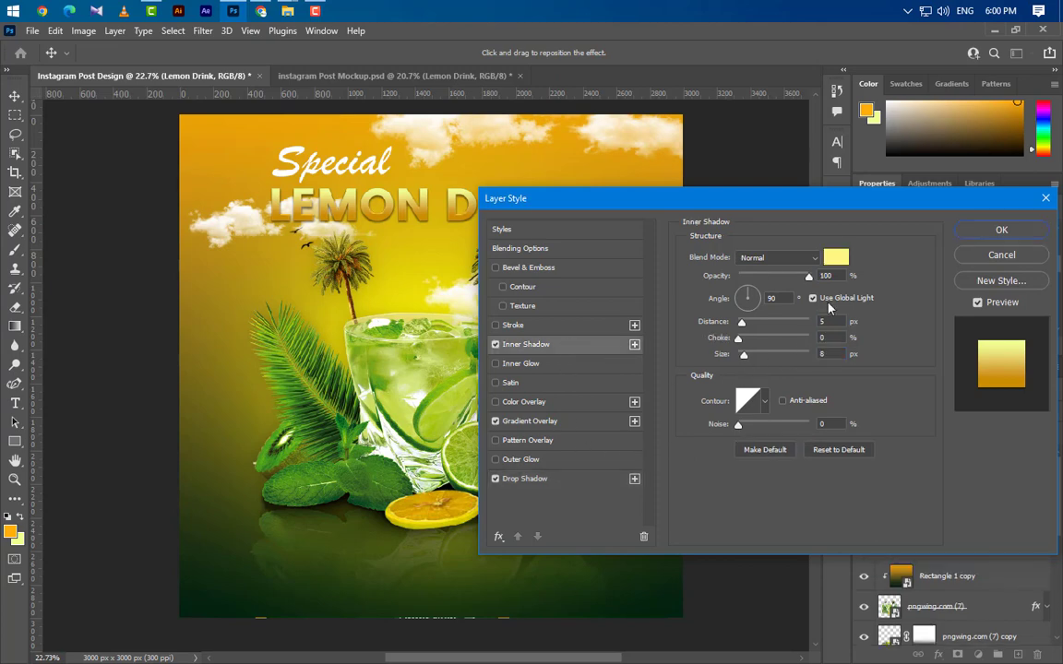
{"action": "left_click", "coordinate": [835, 257]}
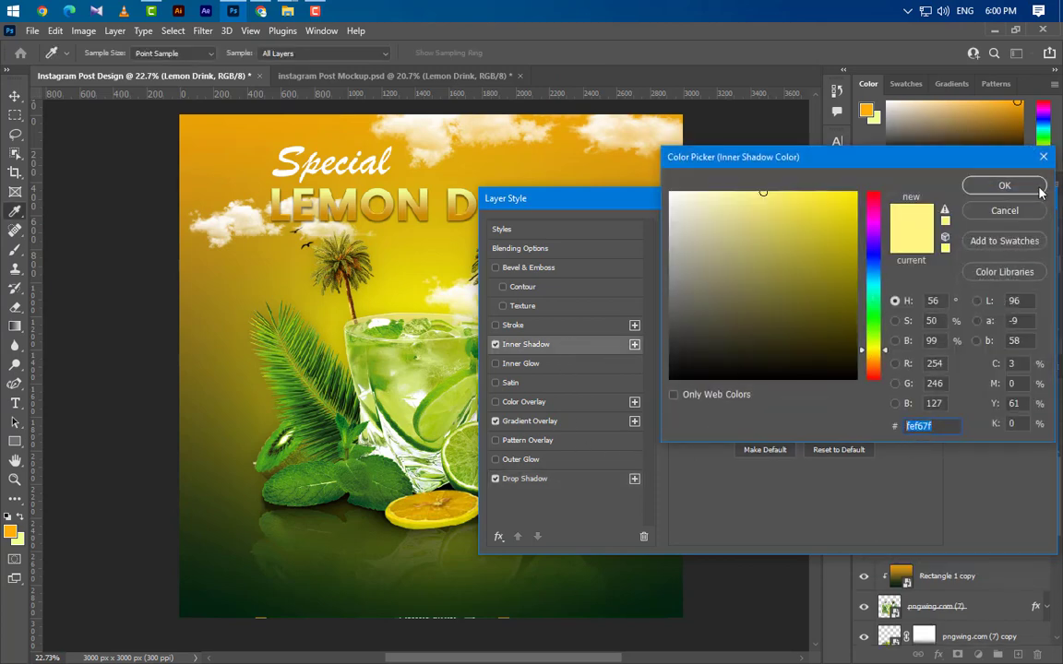
{"action": "left_click", "coordinate": [1023, 186]}
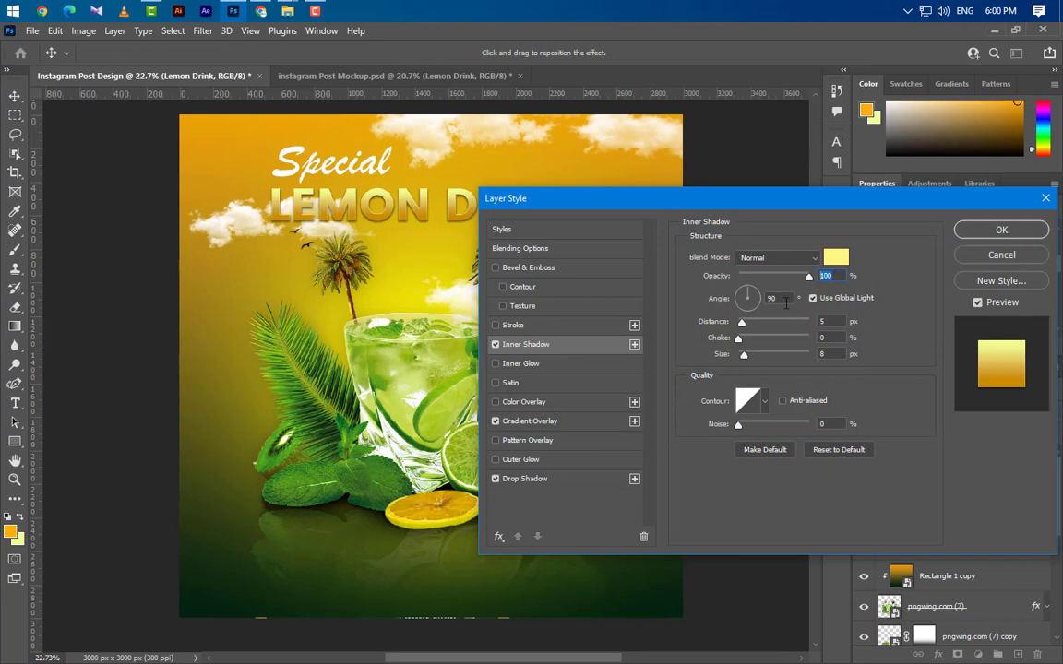
{"action": "key", "text": "Tab"}
Apply the title's layer effects and type 'INSTAGRAM POST' below LEMON DRINK.
{"action": "left_click", "coordinate": [998, 230]}
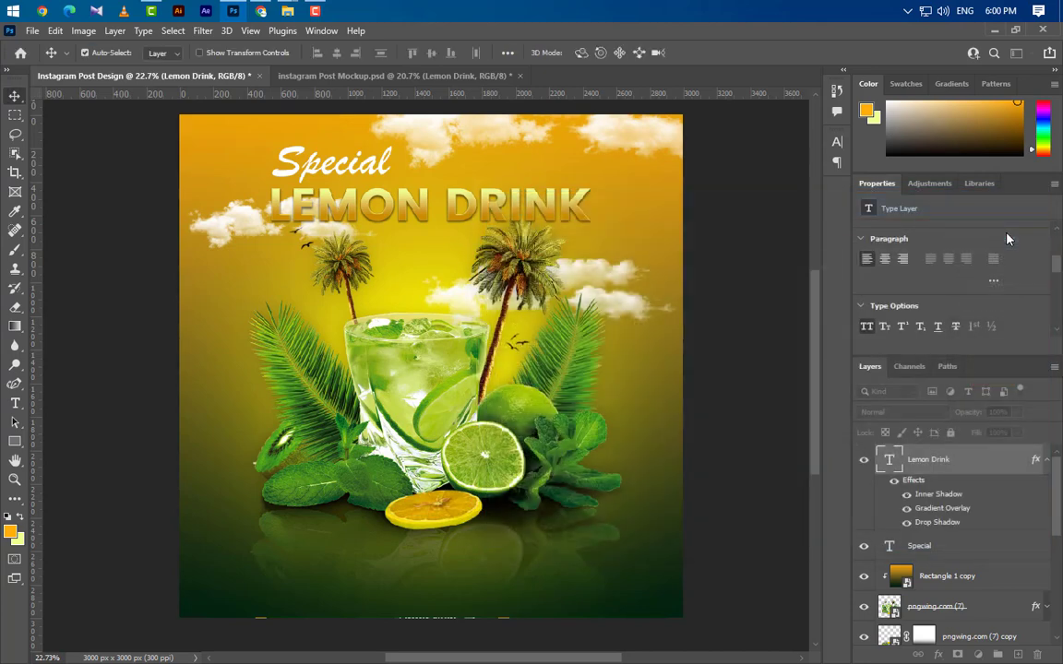
{"action": "key", "text": "t"}
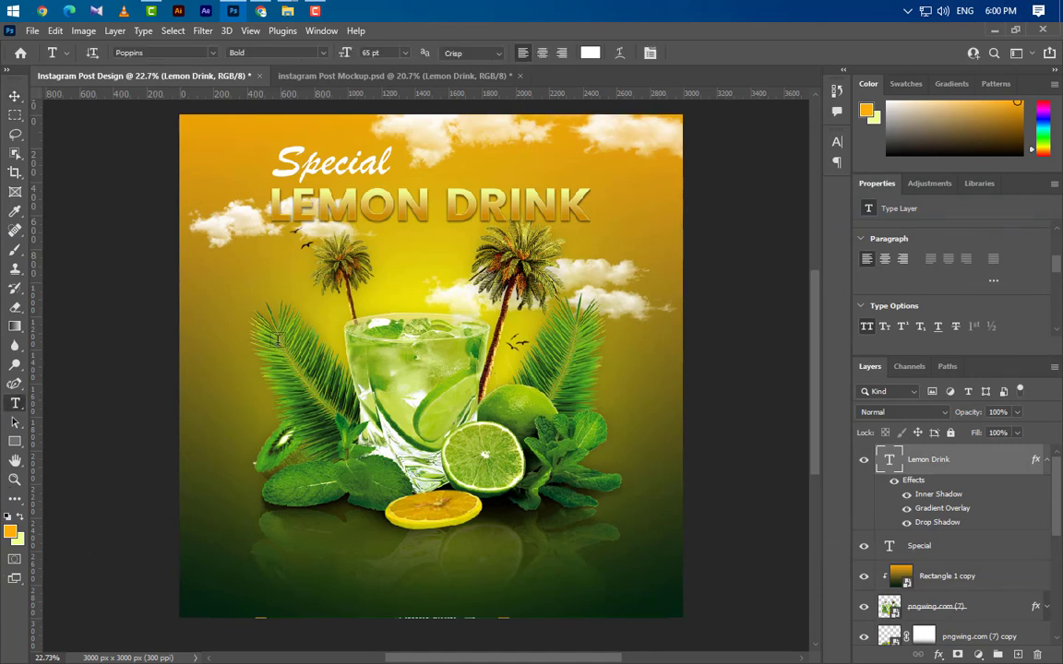
{"action": "left_click", "coordinate": [275, 249]}
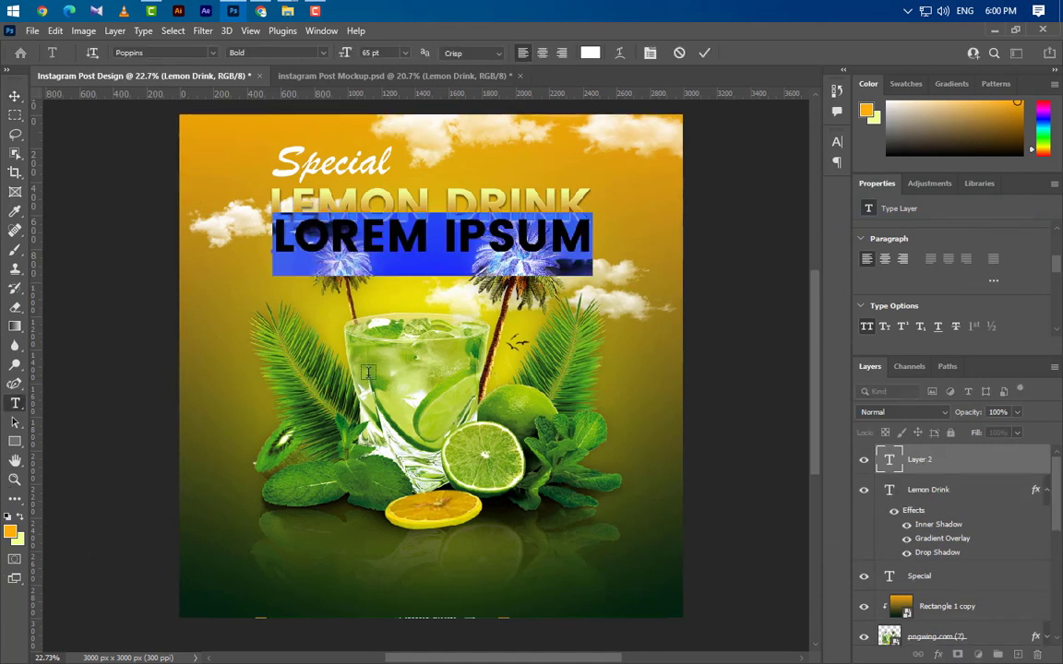
{"action": "type", "text": "INST"}
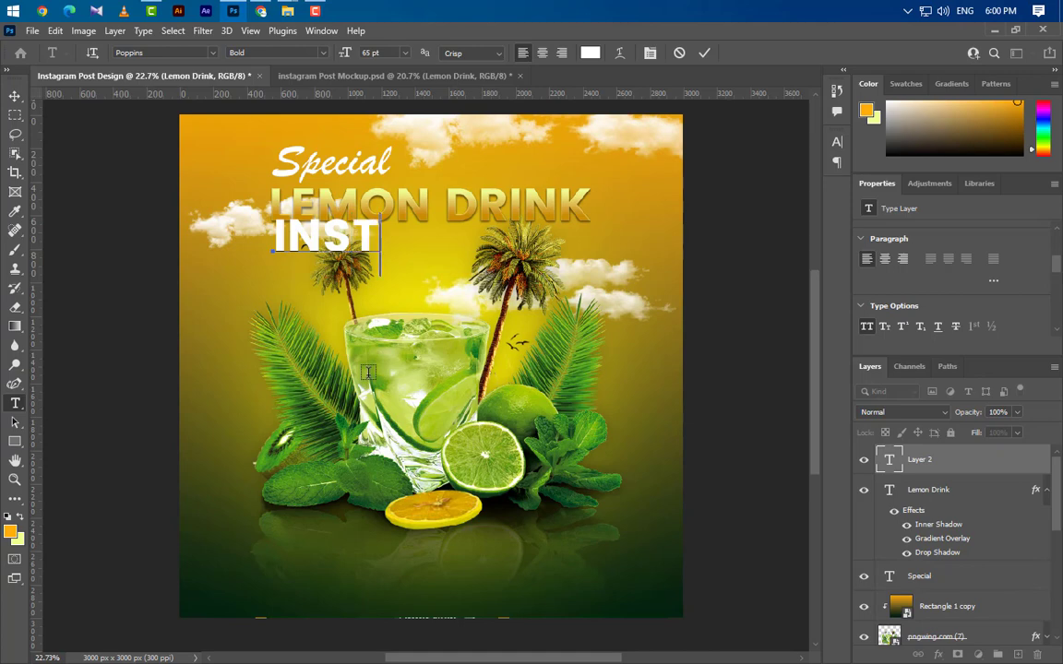
{"action": "type", "text": "AGRAM P"}
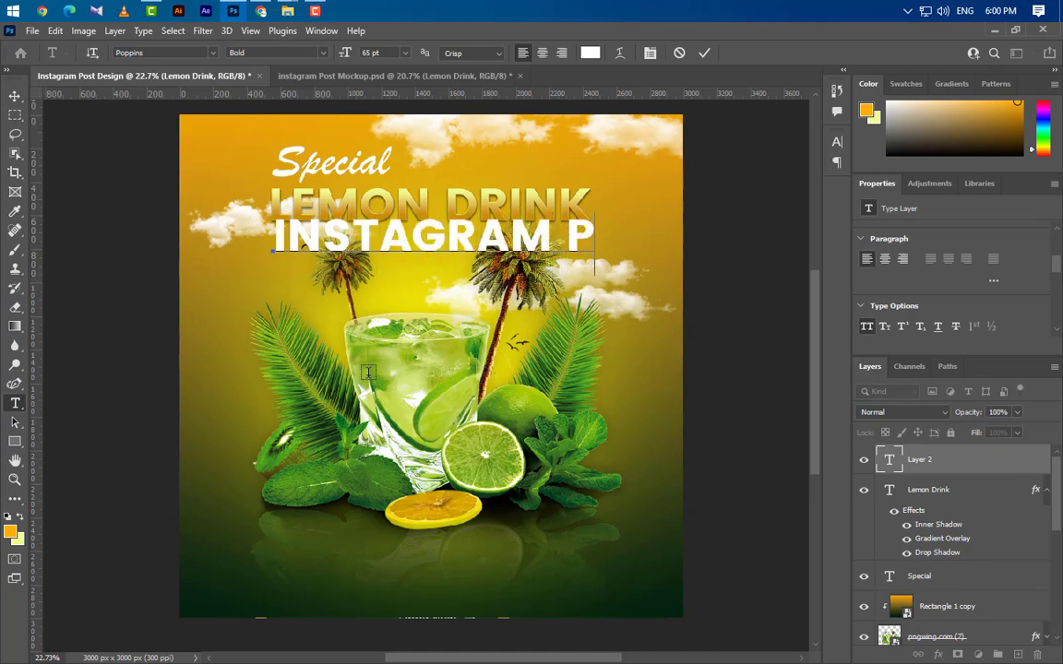
{"action": "type", "text": "OST"}
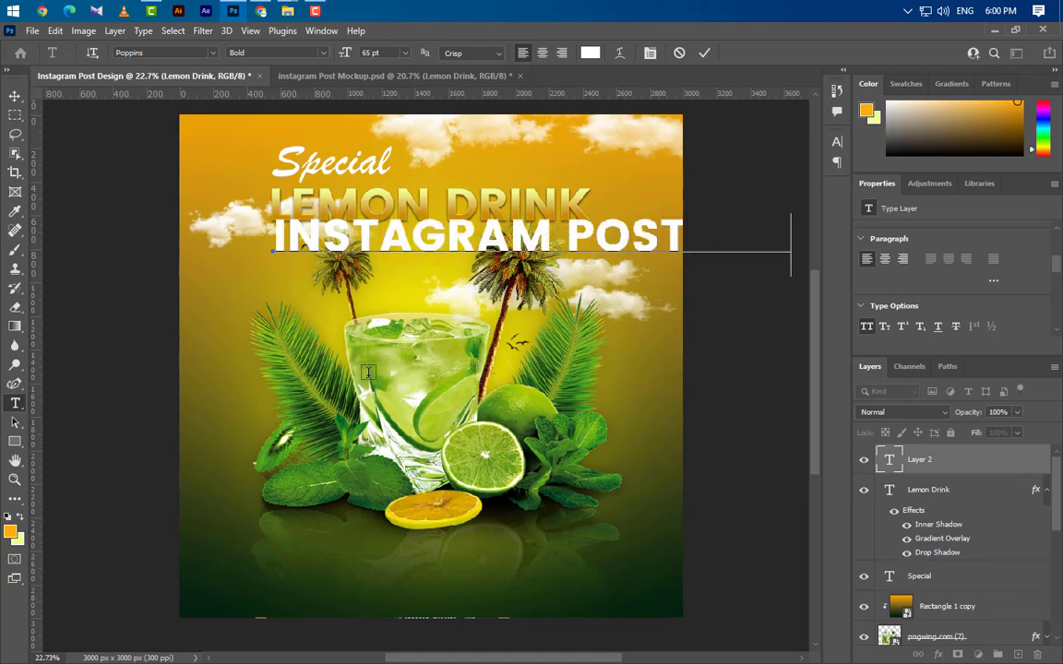
{"action": "left_click", "coordinate": [703, 52]}
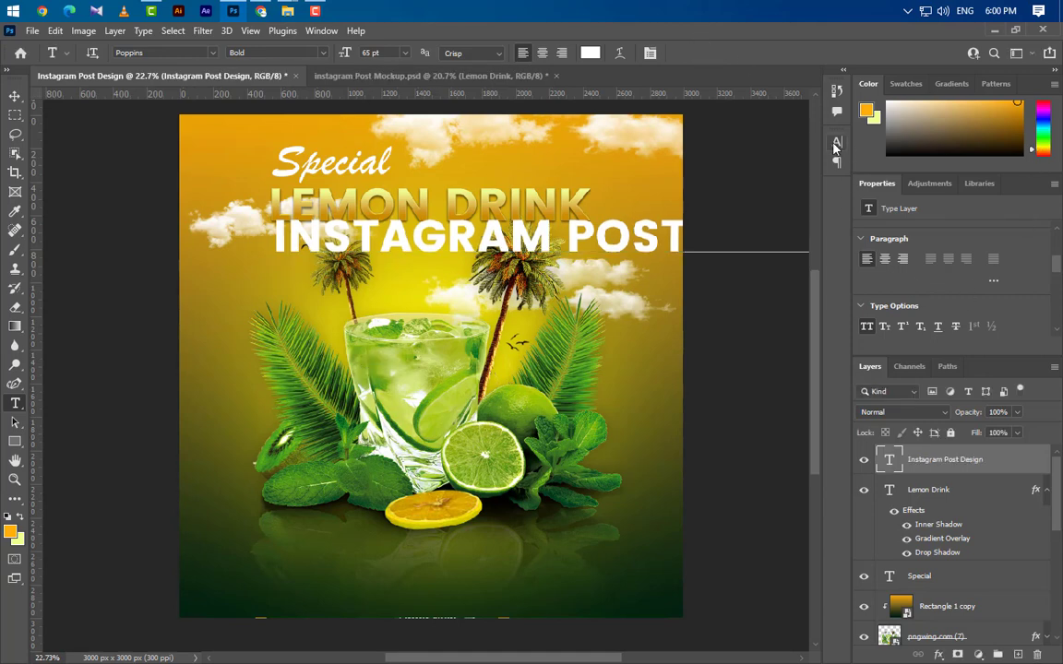
Make the subtitle black Poppins Regular, 10 pt, with 800 tracking.
{"action": "left_click", "coordinate": [837, 141]}
{"action": "left_click", "coordinate": [798, 226]}
{"action": "left_click_drag", "start_coordinate": [743, 380], "coordinate": [670, 379]}
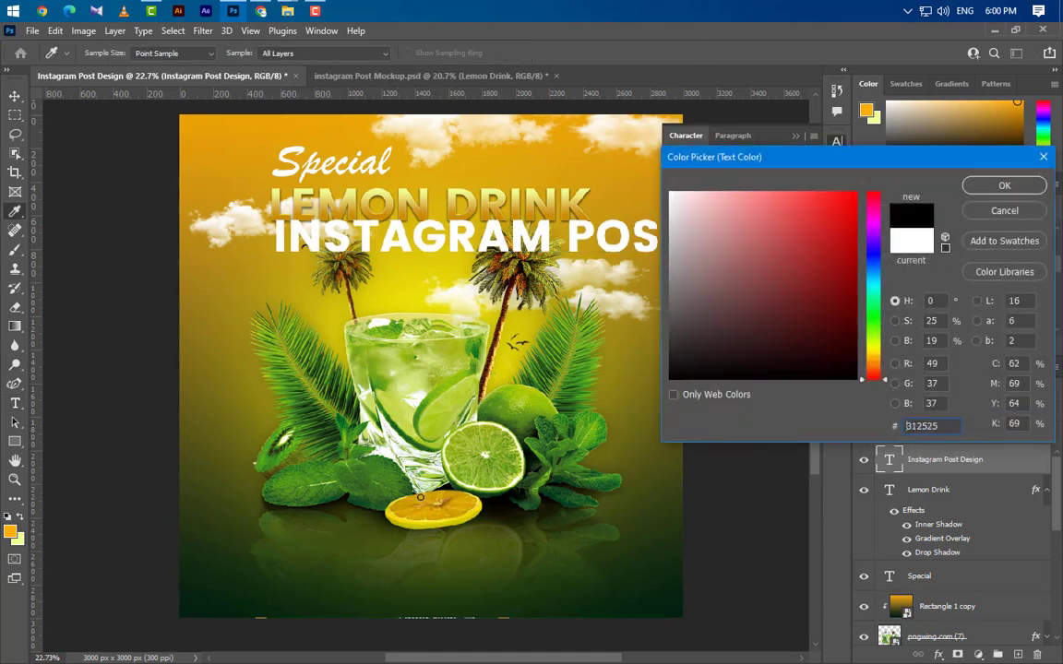
{"action": "left_click", "coordinate": [1005, 185]}
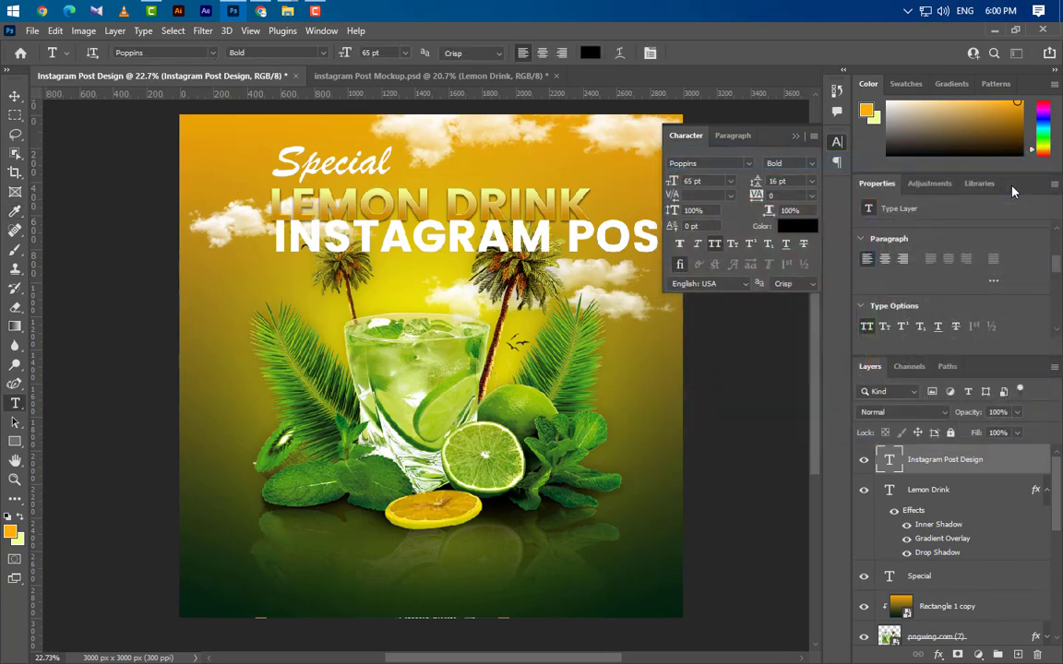
{"action": "left_click", "coordinate": [812, 167]}
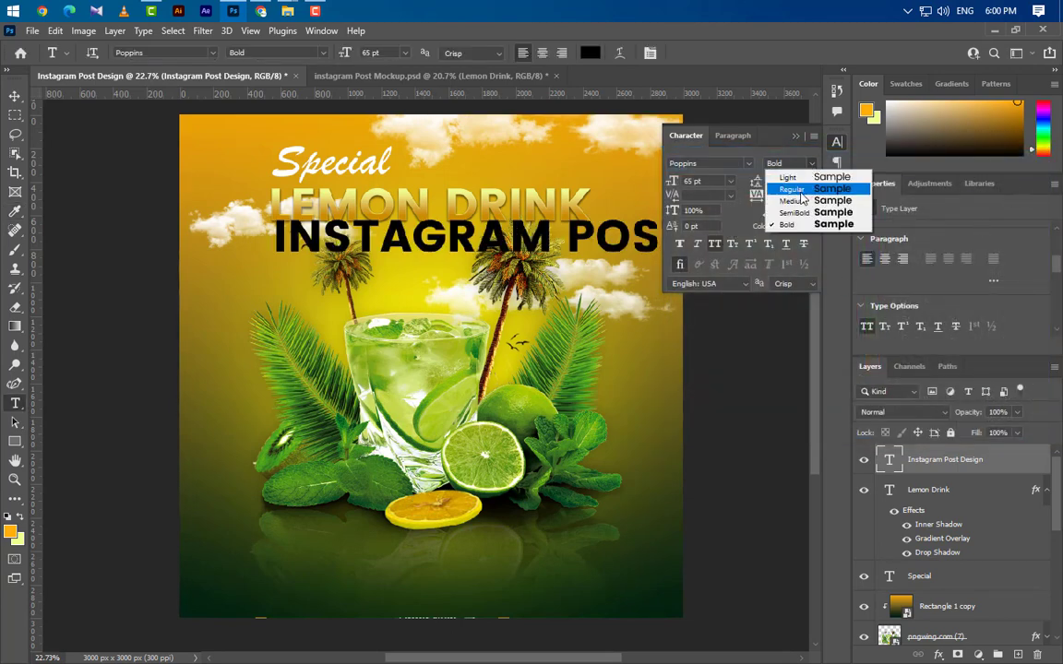
{"action": "left_click", "coordinate": [784, 190]}
{"action": "type", "text": "800"}
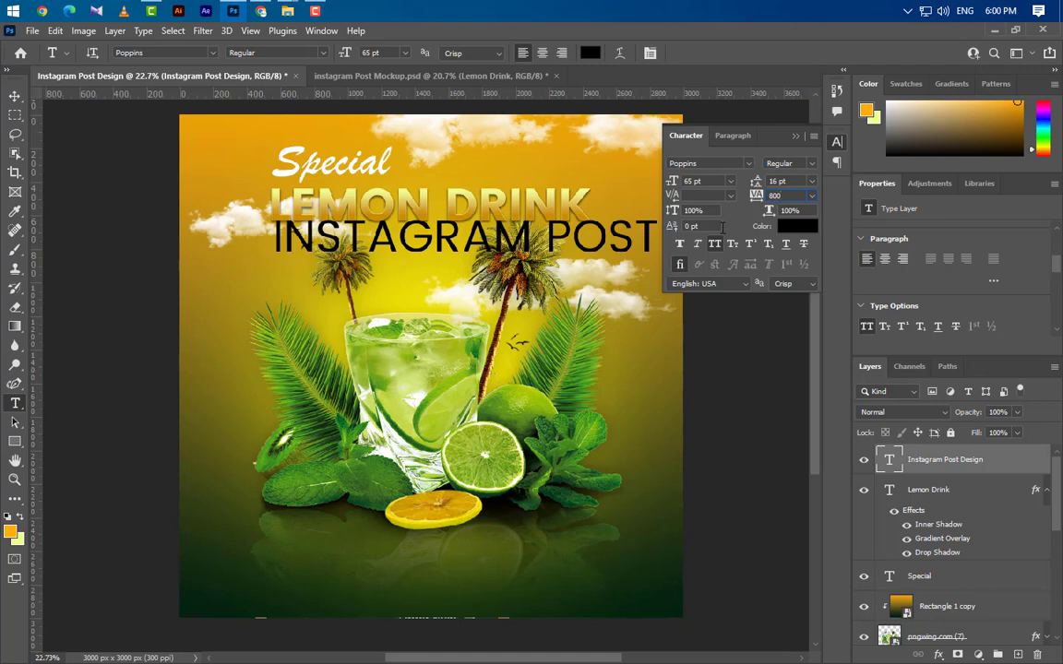
{"action": "key", "text": "Return"}
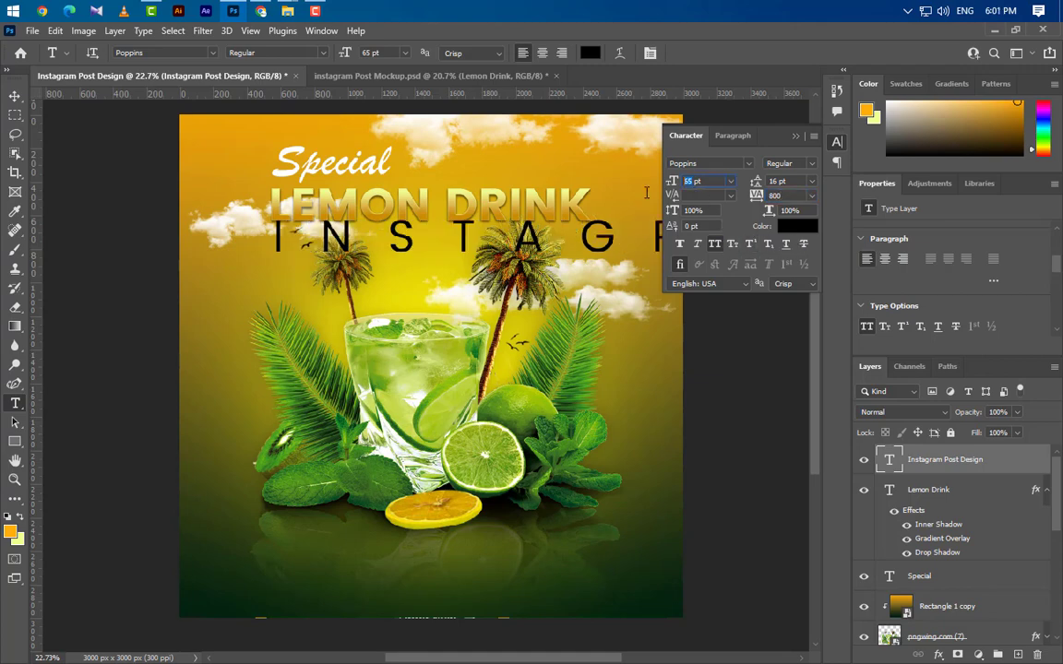
{"action": "type", "text": "10"}
{"action": "key", "text": "Return"}
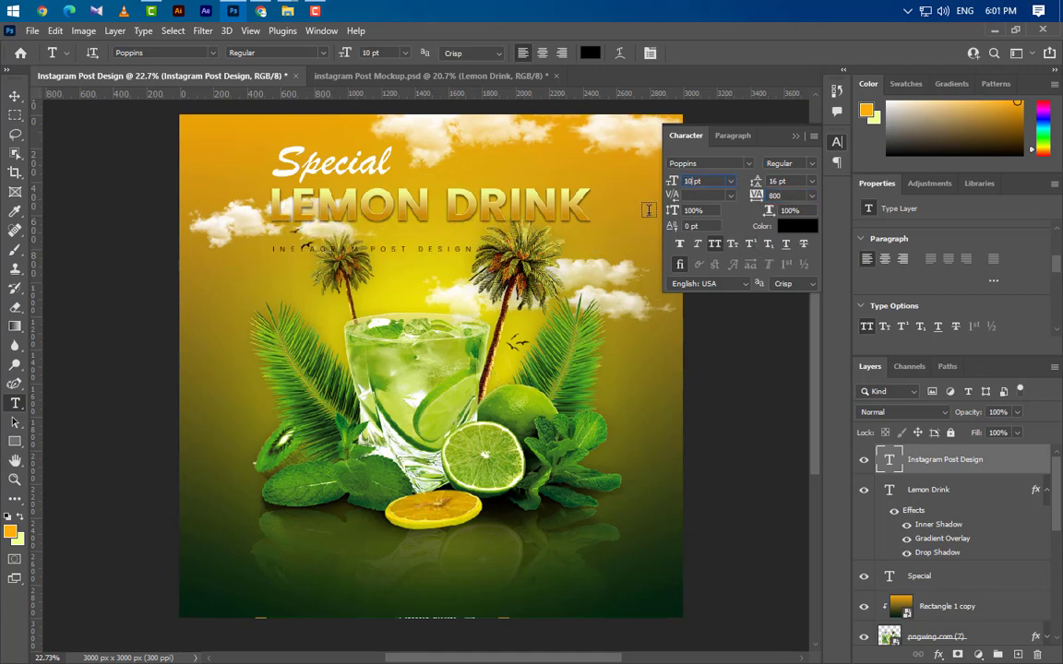
{"action": "key", "text": "ctrl+t"}
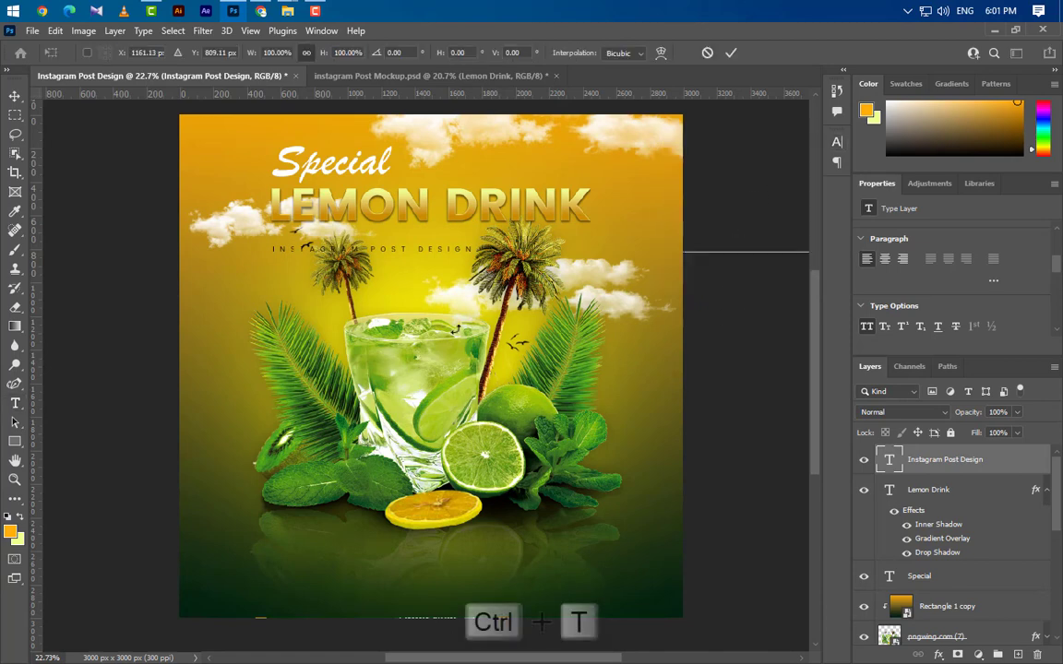
Widen the subtitle to 16.13 pt under LEMON DRINK and move its layer below the pngwing layers.
{"action": "scroll", "coordinate": [554, 198], "scroll_direction": "up", "scroll_amount": 2}
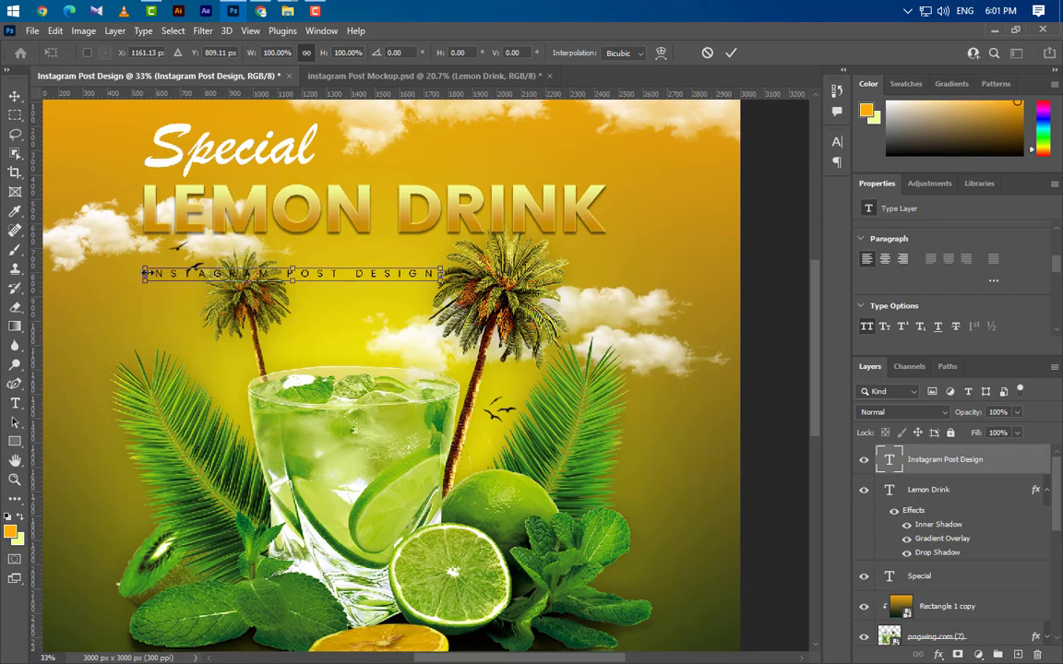
{"action": "left_click_drag", "start_coordinate": [146, 272], "coordinate": [144, 272]}
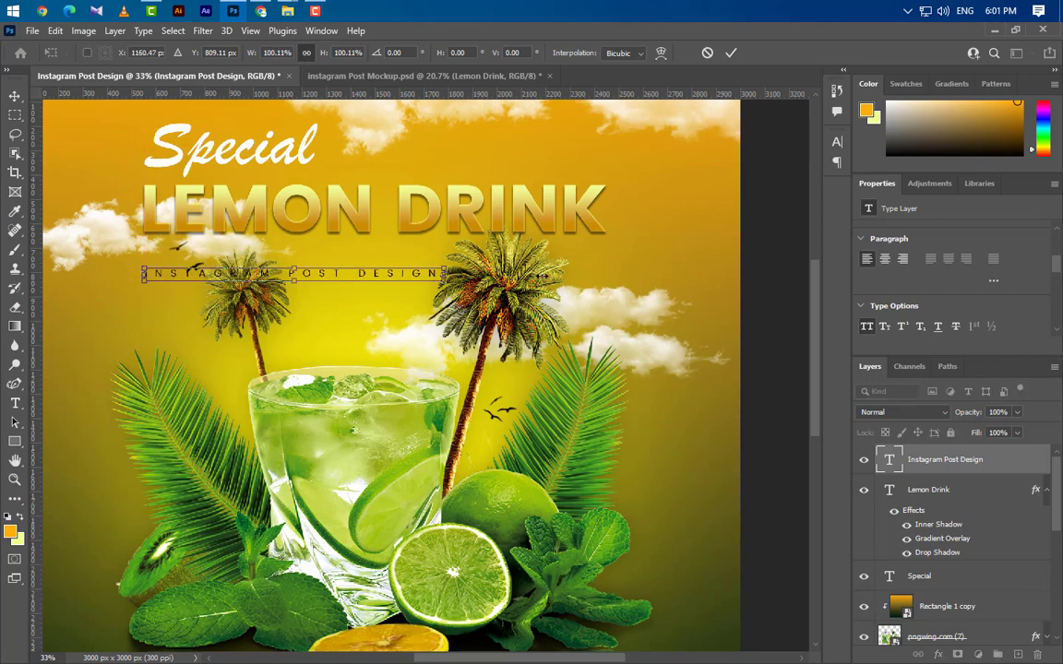
{"action": "left_click_drag", "start_coordinate": [441, 273], "coordinate": [623, 274]}
{"action": "key", "text": "Up"}
{"action": "key", "text": "Up"}
{"action": "key", "text": "Up"}
{"action": "key", "text": "Up"}
{"action": "key", "text": "Up"}
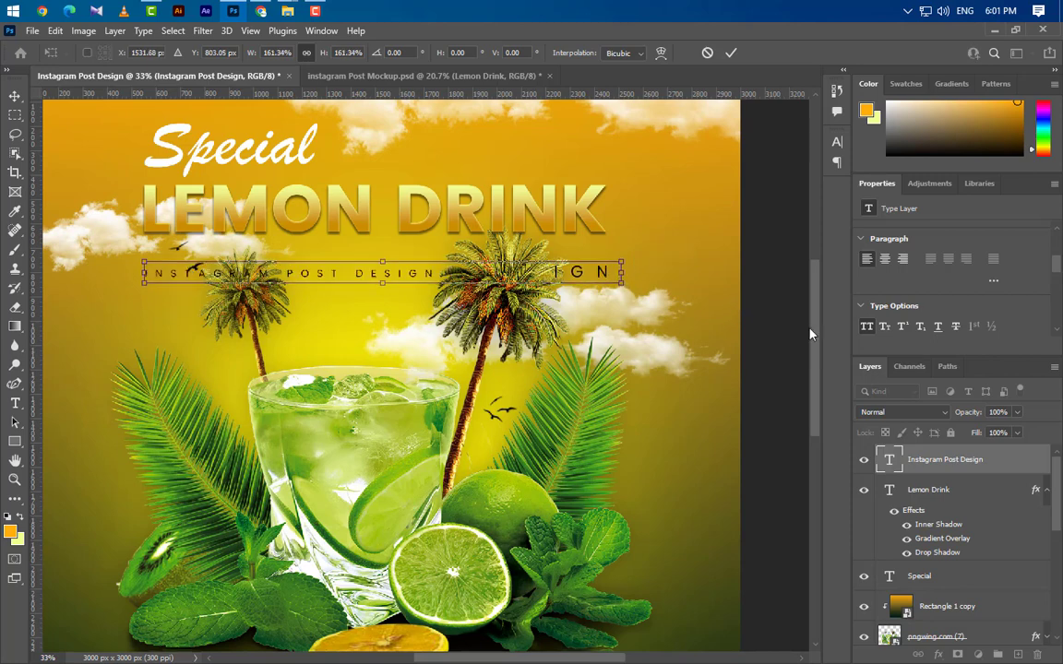
{"action": "key", "text": "Up"}
{"action": "key", "text": "Up"}
{"action": "key", "text": "Up"}
{"action": "key", "text": "Up"}
{"action": "key", "text": "Up"}
{"action": "key", "text": "Up"}
{"action": "key", "text": "Up"}
{"action": "key", "text": "Up"}
{"action": "key", "text": "Up"}
{"action": "key", "text": "Up"}
{"action": "key", "text": "Up"}
{"action": "key", "text": "Up"}
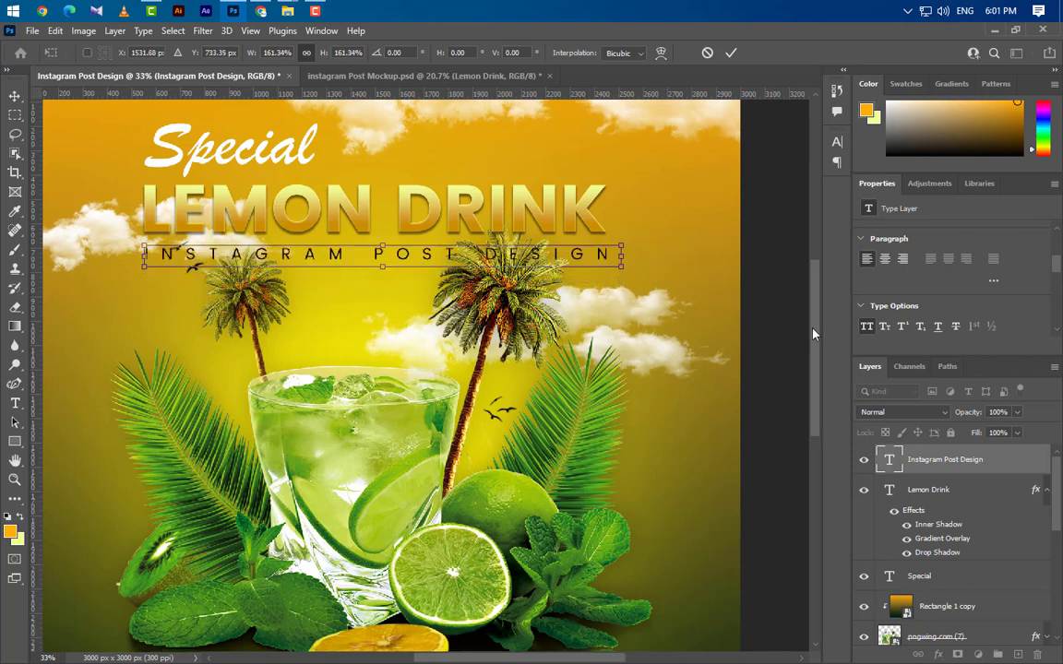
{"action": "left_click", "coordinate": [731, 52]}
{"action": "mouse_move", "coordinate": [931, 459]}
{"action": "left_mouse_down"}
{"action": "mouse_move", "coordinate": [1001, 659]}
{"action": "mouse_move", "coordinate": [1011, 588]}
{"action": "left_mouse_up"}
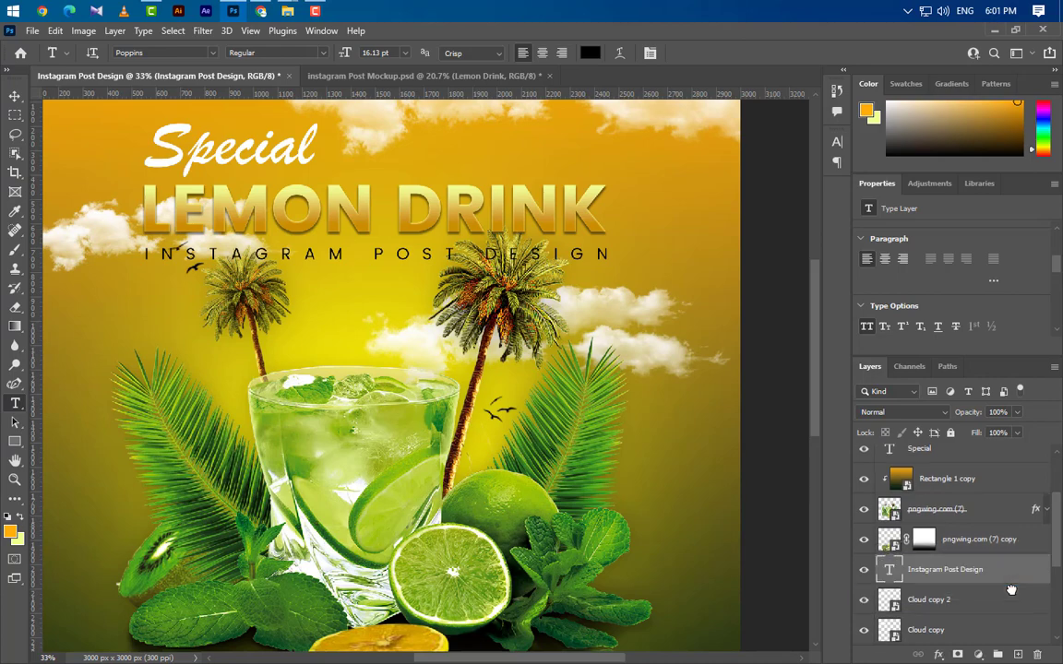
Draw a paragraph text box below the drink with 12 pt text.
{"action": "scroll", "coordinate": [410, 294], "scroll_direction": "down", "scroll_amount": 3}
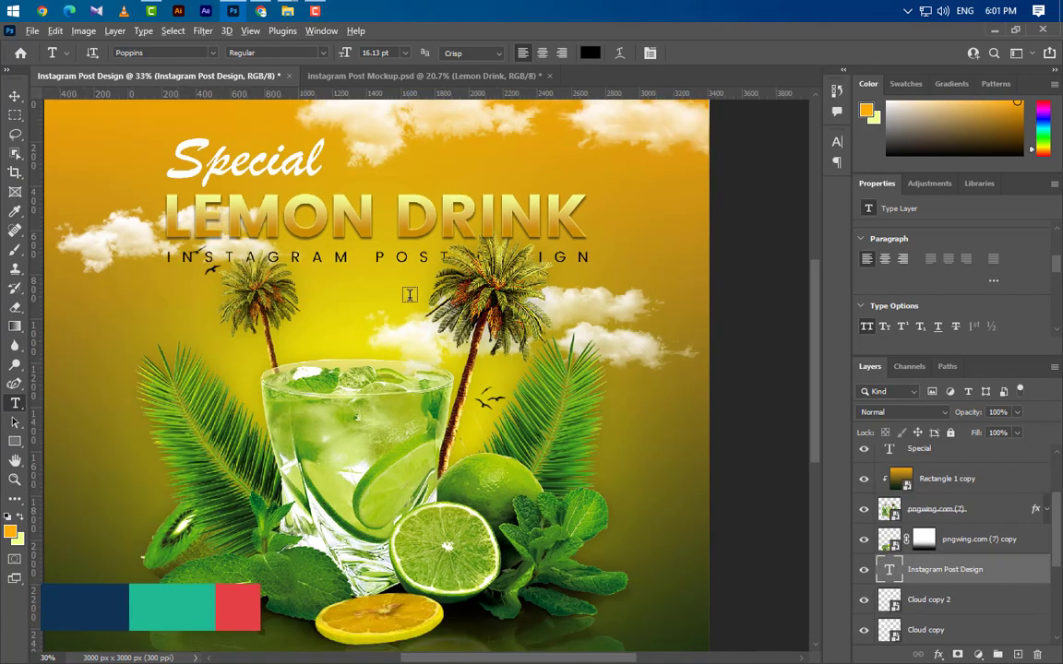
{"action": "scroll", "coordinate": [429, 418], "scroll_direction": "up", "scroll_amount": 1}
{"action": "scroll", "coordinate": [429, 419], "scroll_direction": "up", "scroll_amount": 1}
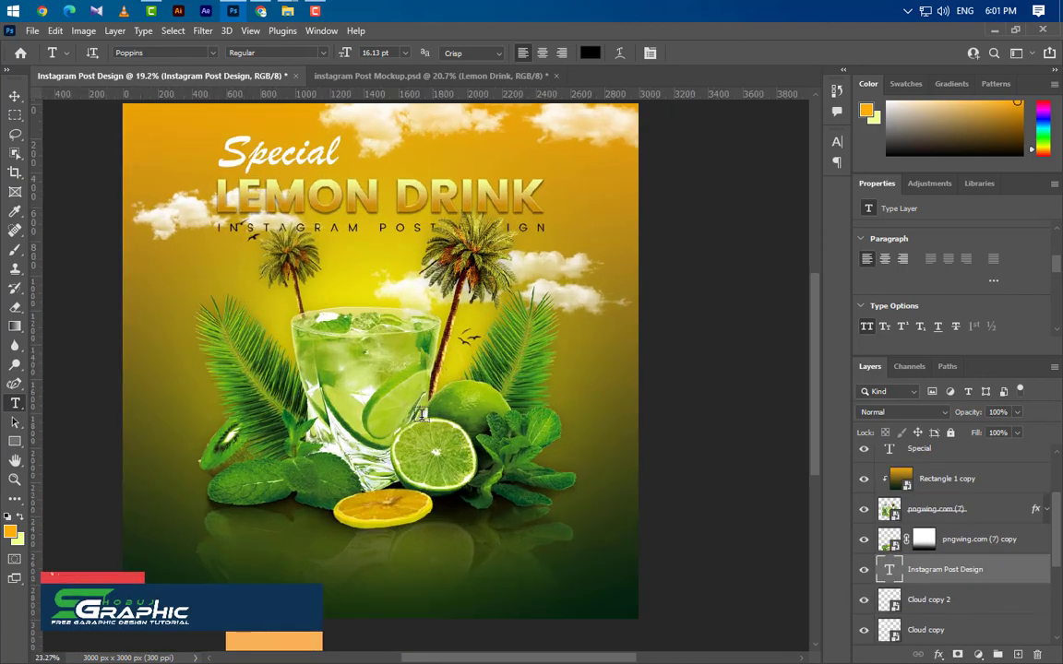
{"action": "left_click", "coordinate": [14, 96]}
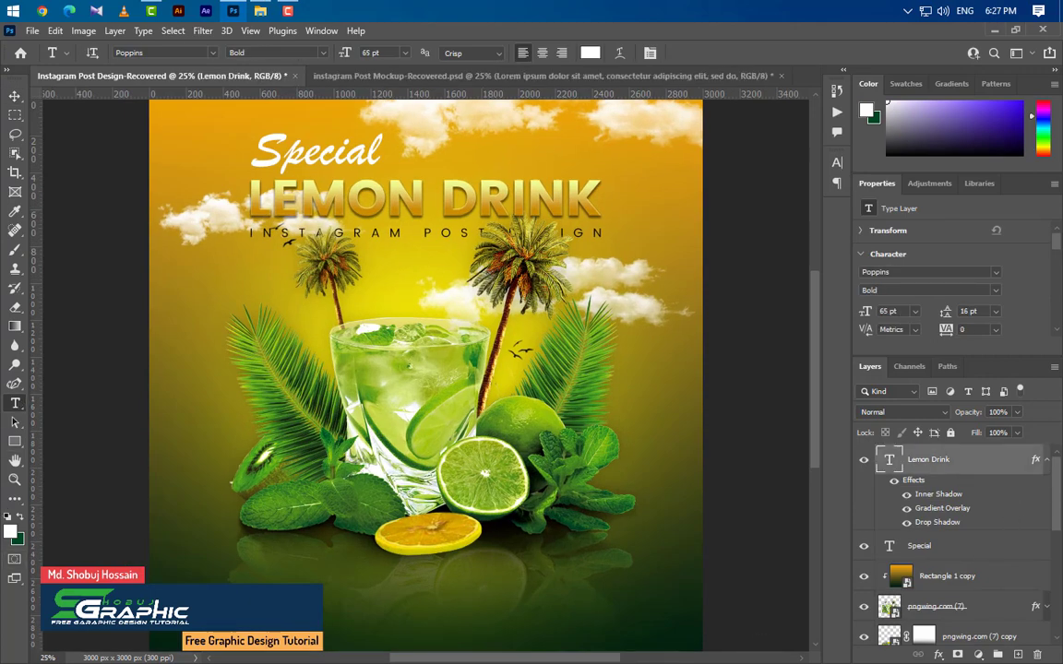
{"action": "mouse_move", "coordinate": [264, 566]}
{"action": "left_mouse_down"}
{"action": "mouse_move", "coordinate": [571, 646]}
{"action": "mouse_move", "coordinate": [581, 619]}
{"action": "left_mouse_up"}
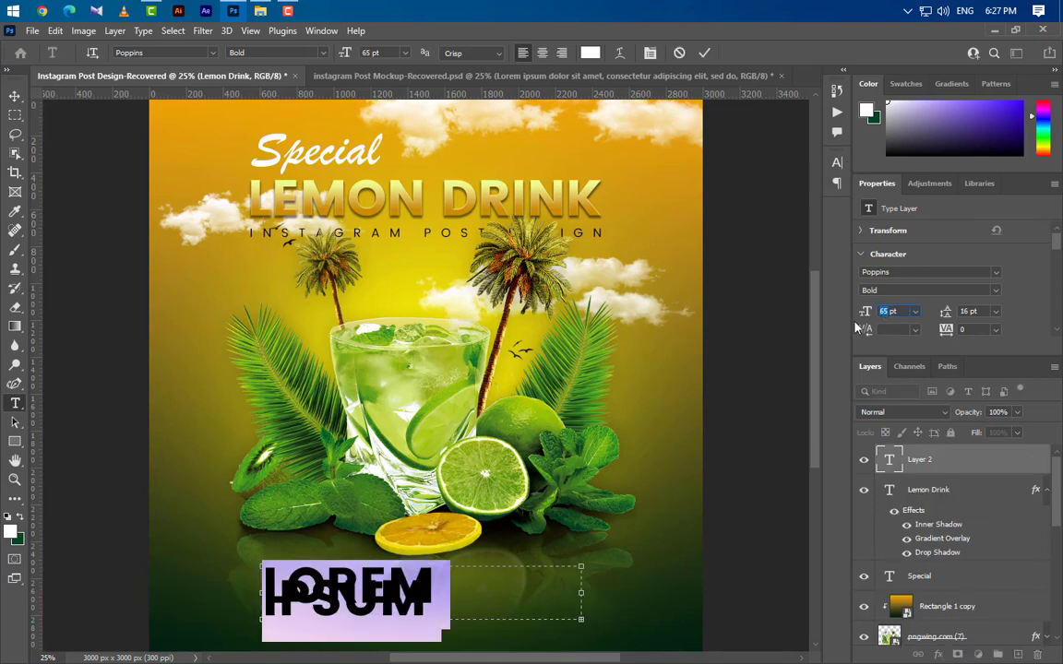
{"action": "type", "text": "12"}
{"action": "key", "text": "Return"}
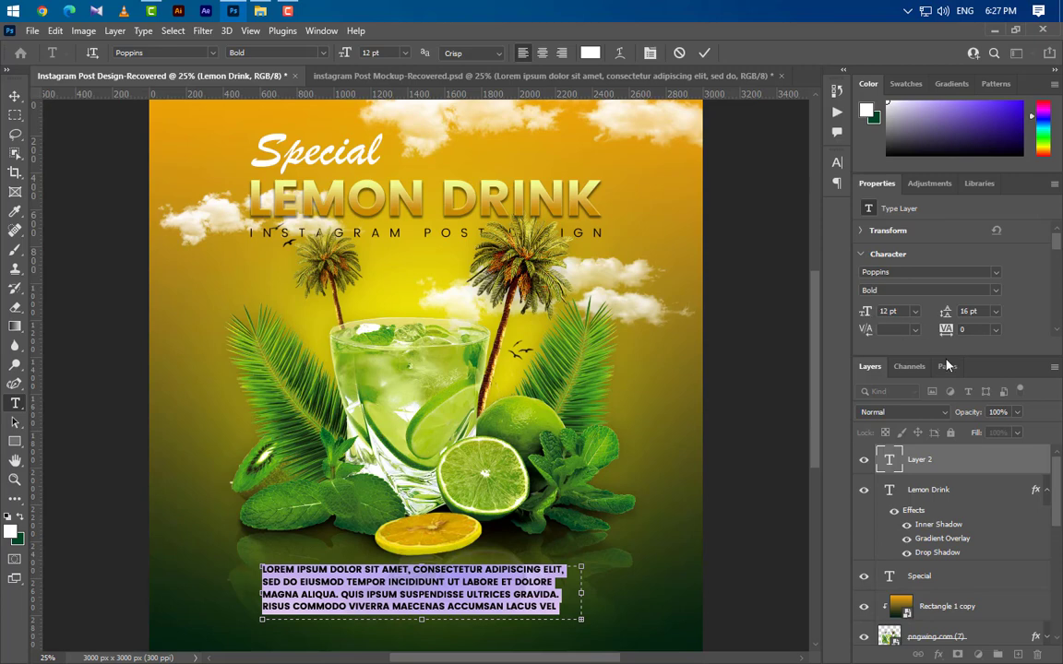
Set the paragraph to Regular weight, 14 pt leading, All Caps off, centre-aligned.
{"action": "left_click", "coordinate": [995, 293]}
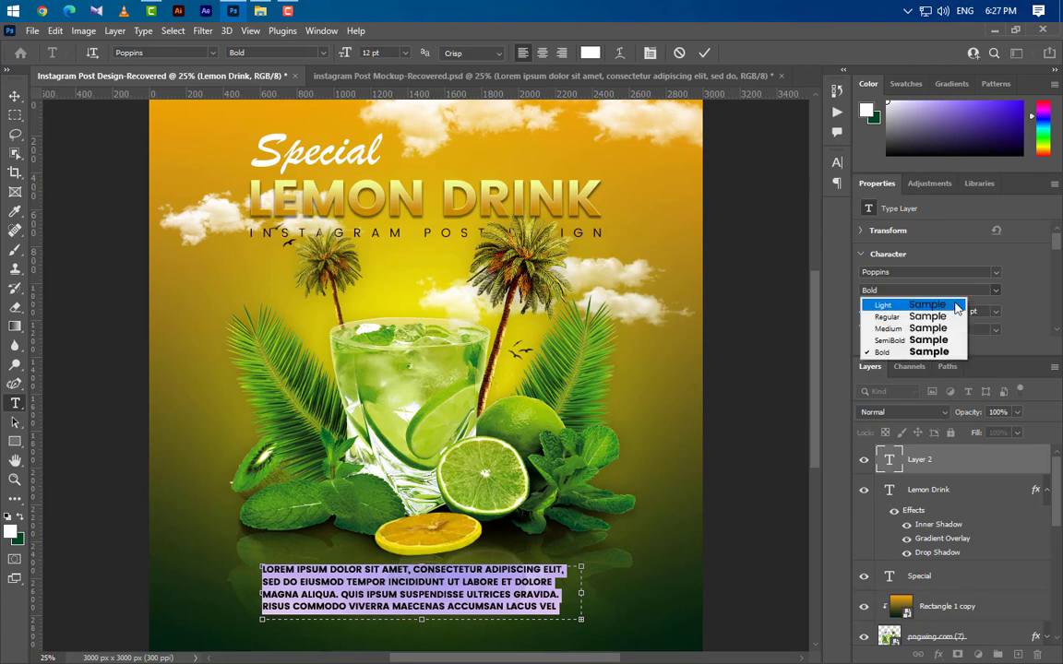
{"action": "left_click", "coordinate": [909, 317]}
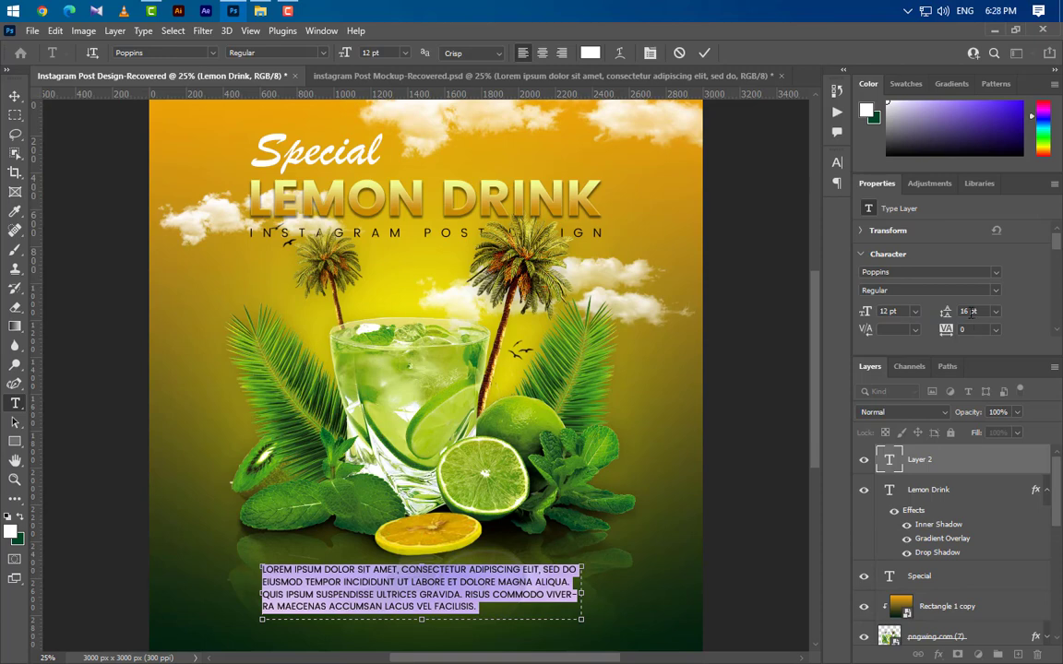
{"action": "left_click_drag", "start_coordinate": [972, 311], "coordinate": [938, 325]}
{"action": "type", "text": "14"}
{"action": "key", "text": "Return"}
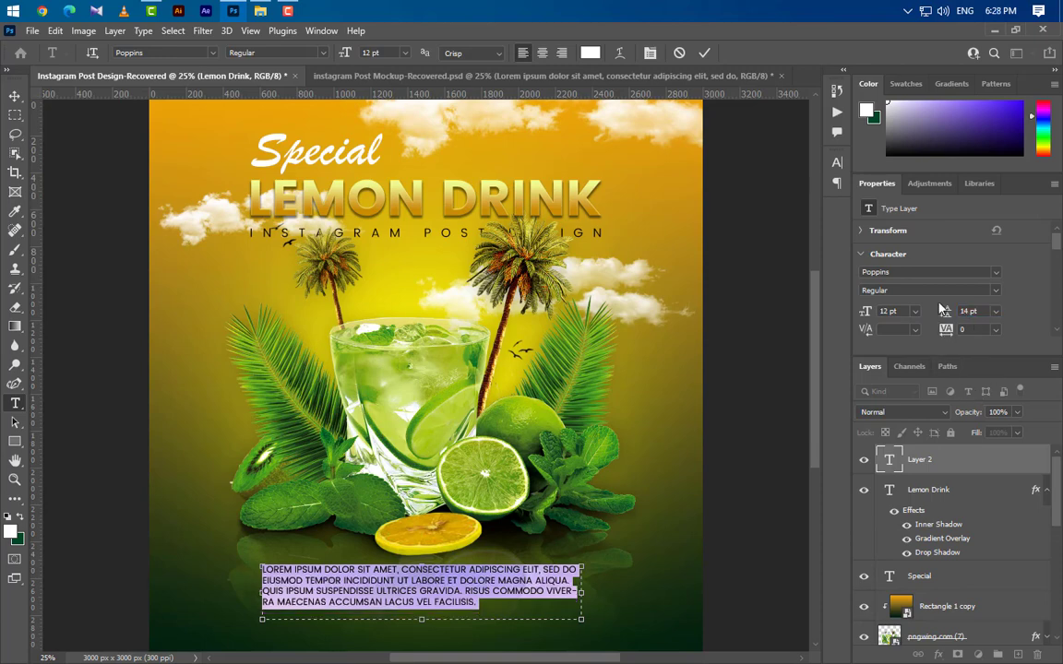
{"action": "scroll", "coordinate": [941, 309], "scroll_direction": "down", "scroll_amount": 3}
{"action": "scroll", "coordinate": [941, 309], "scroll_direction": "down", "scroll_amount": 2}
{"action": "left_click", "coordinate": [866, 292]}
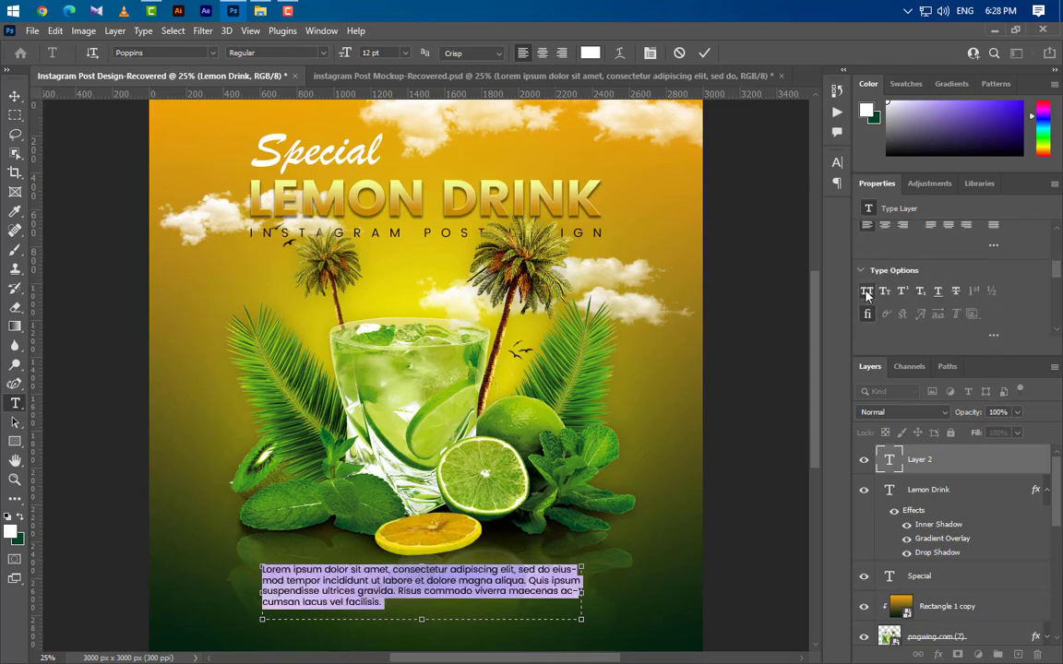
{"action": "left_click", "coordinate": [886, 229]}
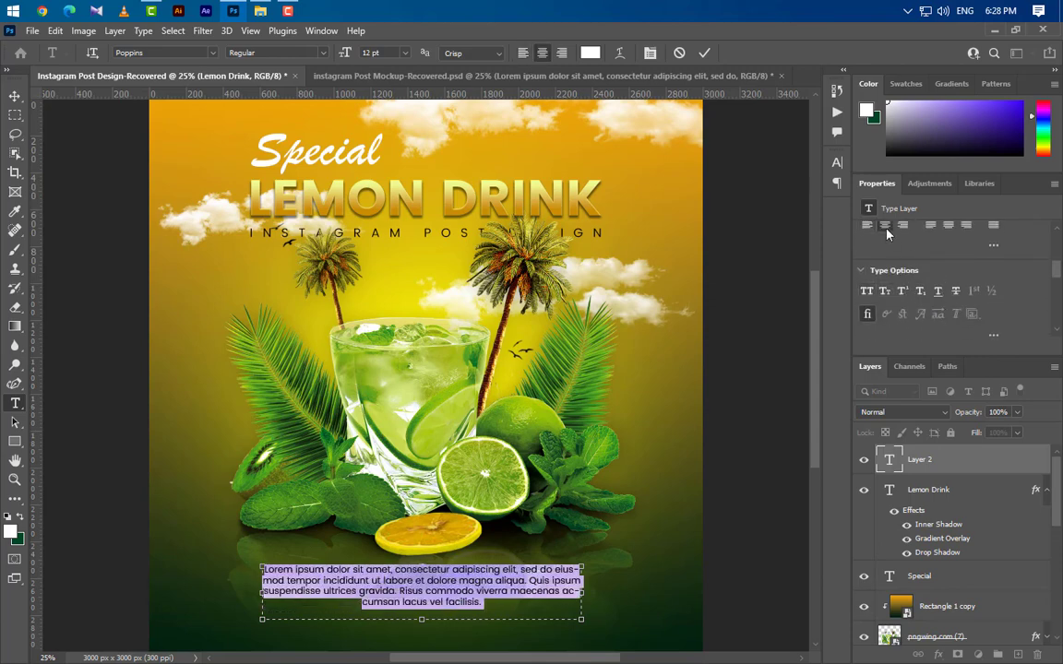
Break the paragraph after 'et dolore', trim the box to two lines, and nudge it up.
{"action": "left_click", "coordinate": [548, 578]}
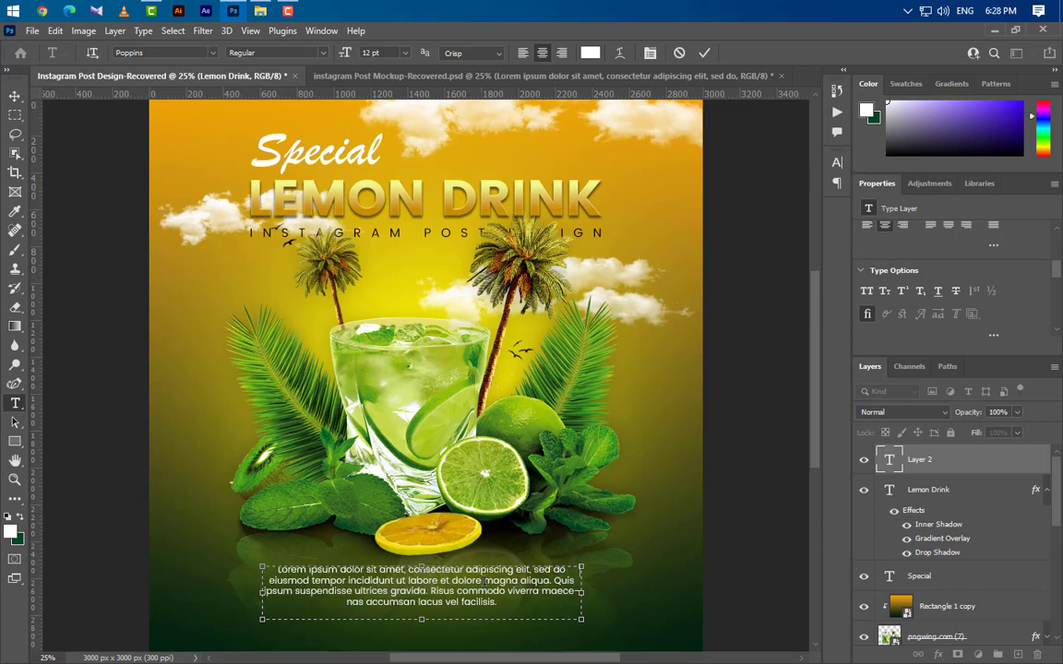
{"action": "key", "text": "Return"}
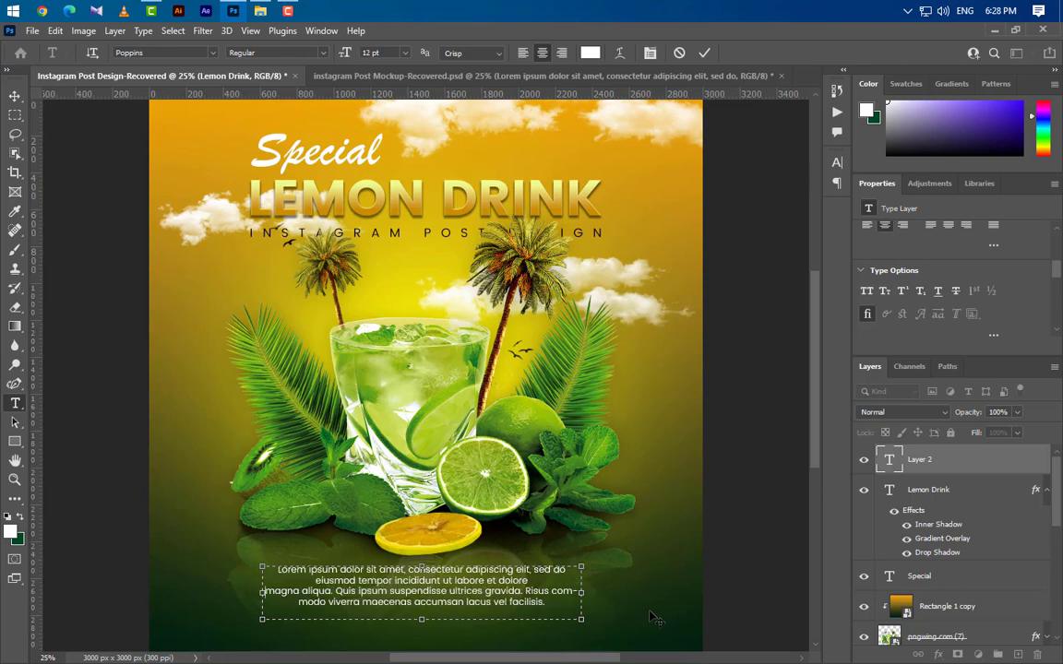
{"action": "left_click_drag", "start_coordinate": [420, 619], "coordinate": [421, 588]}
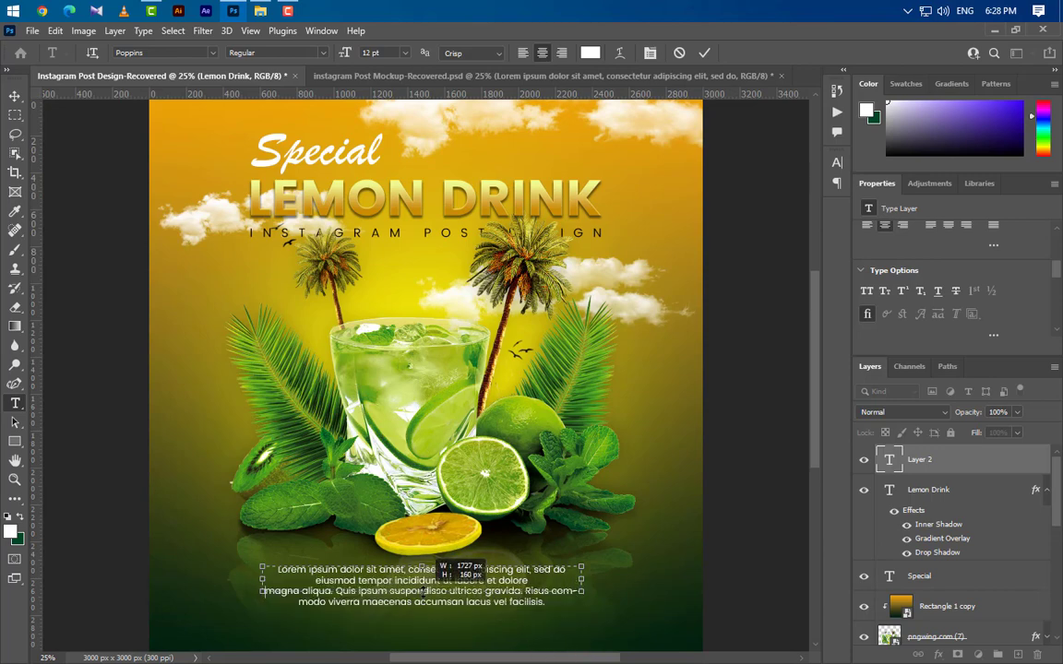
{"action": "left_click", "coordinate": [705, 54]}
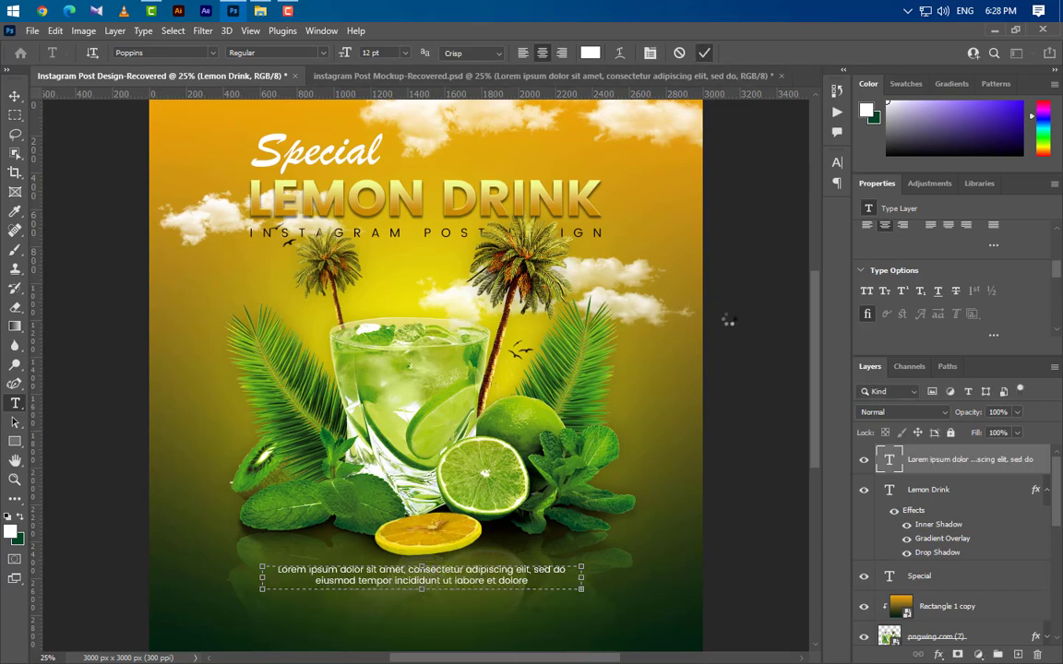
{"action": "key", "text": "v"}
{"action": "key", "text": "Up"}
{"action": "key", "text": "Up"}
{"action": "key", "text": "Up"}
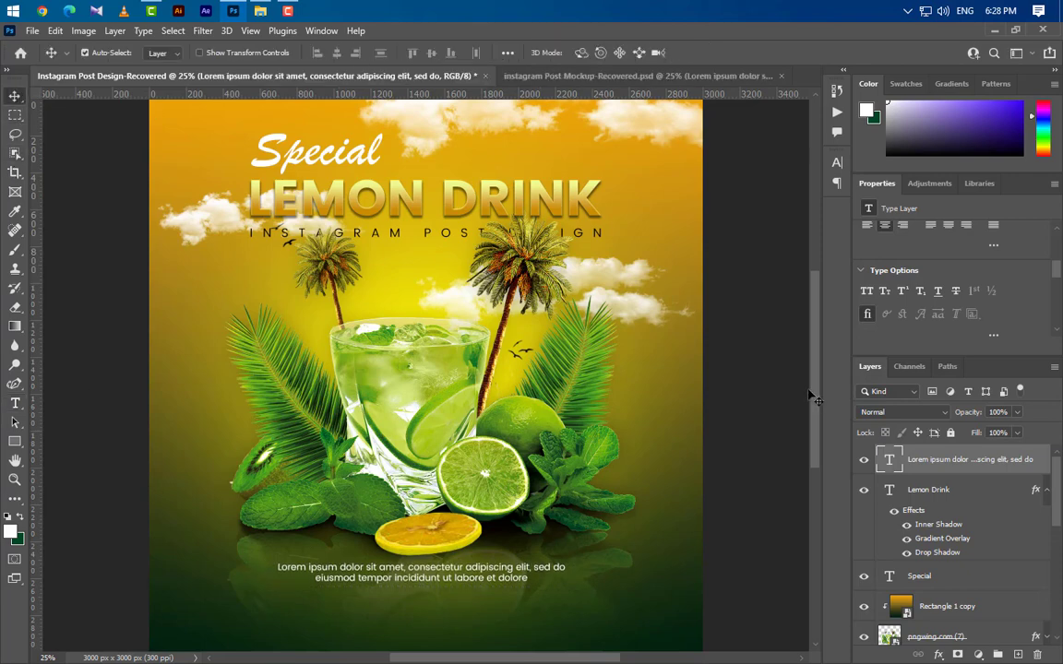
Add an 'Order Now' text line near the bottom of the poster.
{"action": "key", "text": "t"}
{"action": "left_click", "coordinate": [449, 625]}
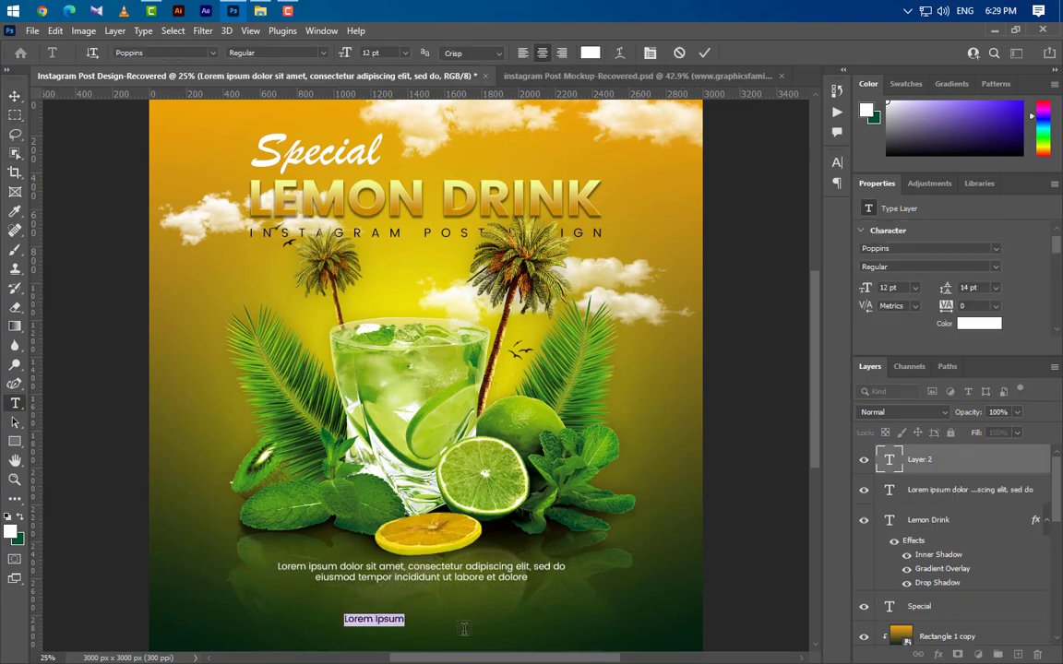
{"action": "key", "text": "Right"}
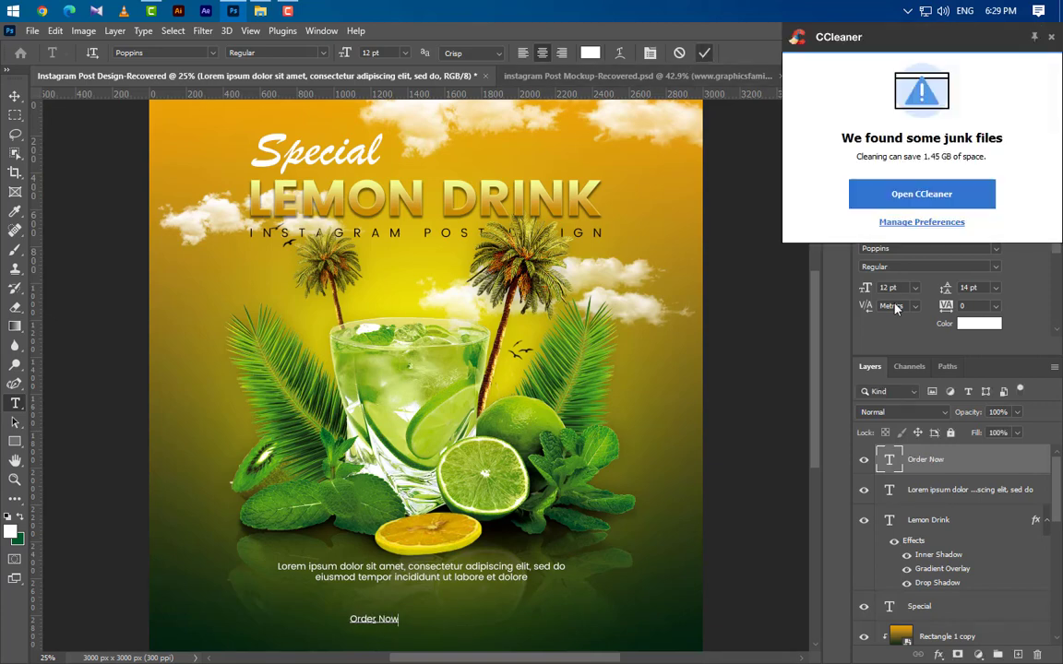
{"action": "left_click", "coordinate": [703, 52]}
{"action": "left_click", "coordinate": [1053, 38]}
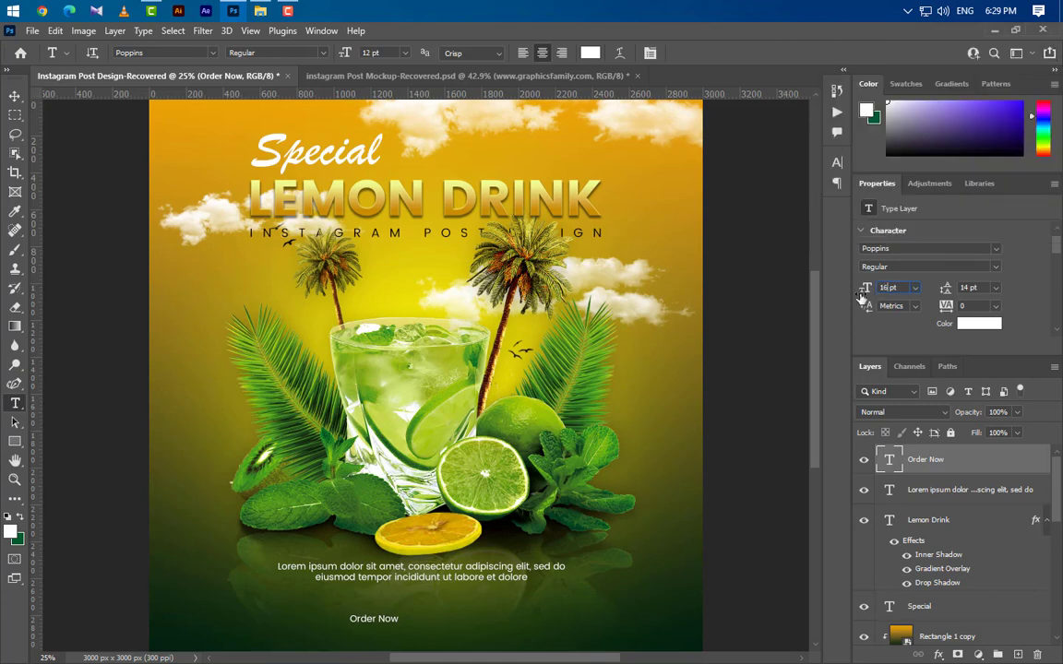
Set Order Now to 16 pt Poppins SemiBold.
{"action": "key", "text": "Return"}
{"action": "left_click", "coordinate": [997, 268]}
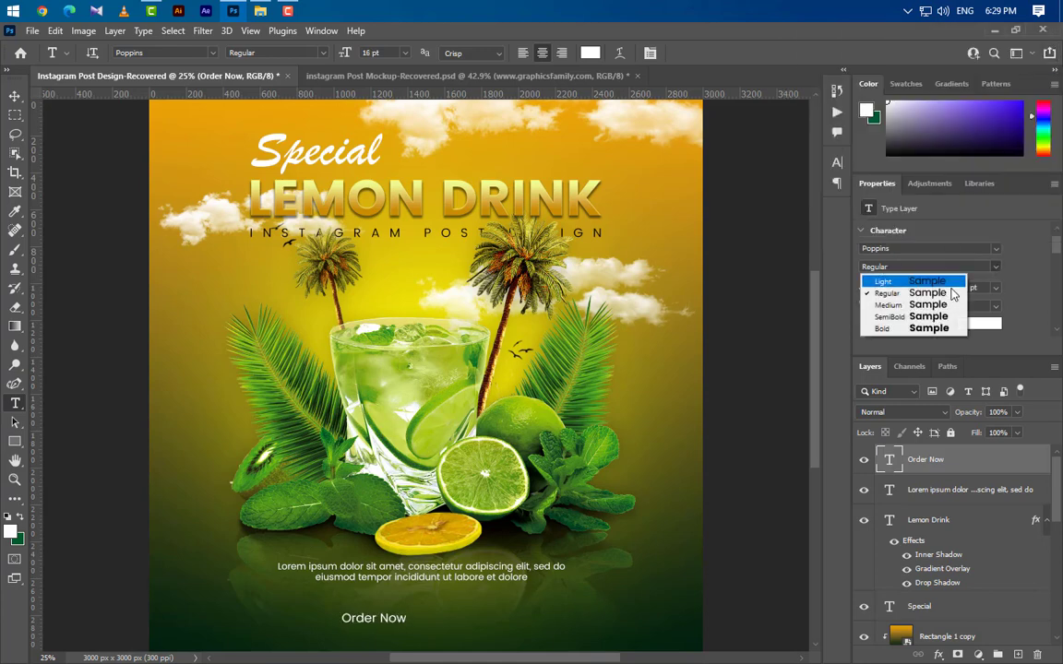
{"action": "left_click", "coordinate": [927, 318]}
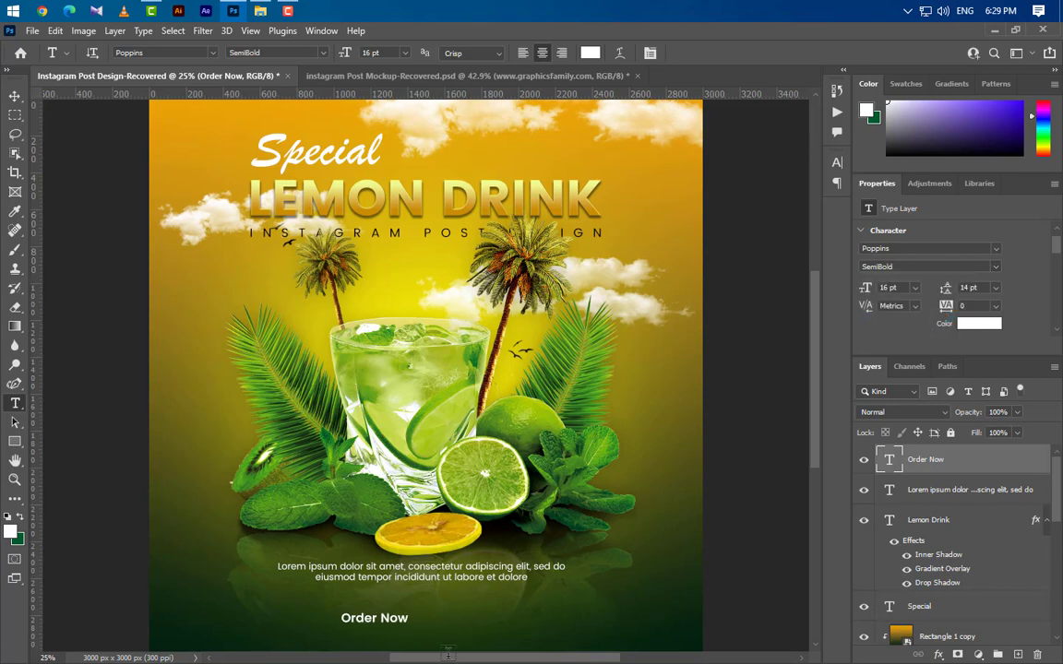
{"action": "scroll", "coordinate": [448, 652], "scroll_direction": "up", "scroll_amount": 2}
{"action": "scroll", "coordinate": [516, 618], "scroll_direction": "up", "scroll_amount": 2}
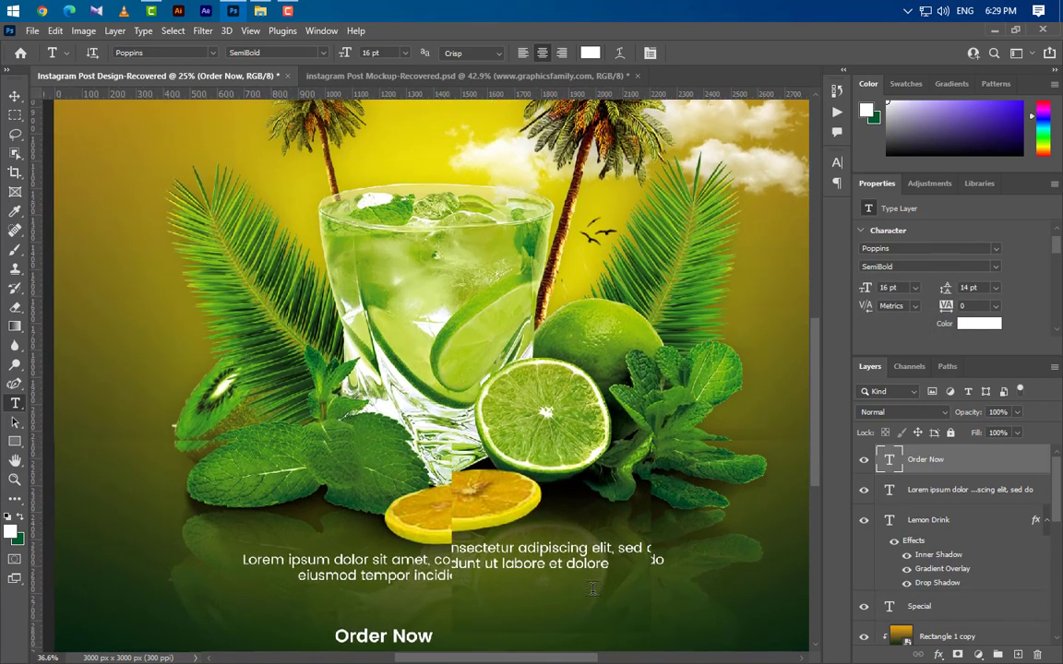
{"action": "scroll", "coordinate": [592, 587], "scroll_direction": "down", "scroll_amount": 2}
Centre Order Now and place the left-direction-pngrepo-com arrow icon into the poster.
{"action": "key", "text": "v"}
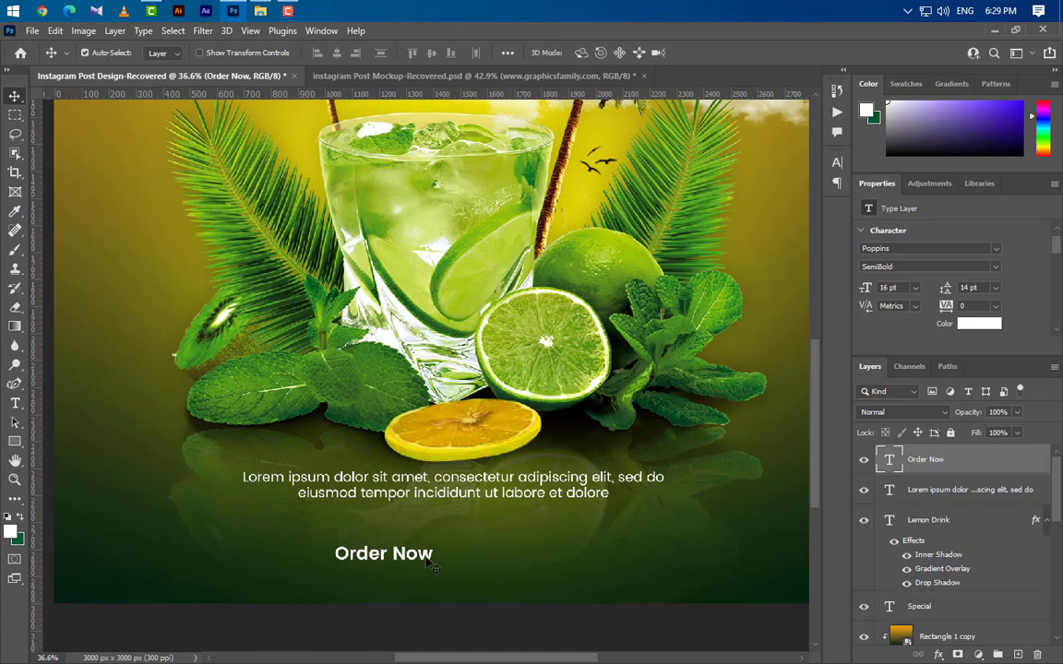
{"action": "left_click_drag", "start_coordinate": [427, 560], "coordinate": [487, 565]}
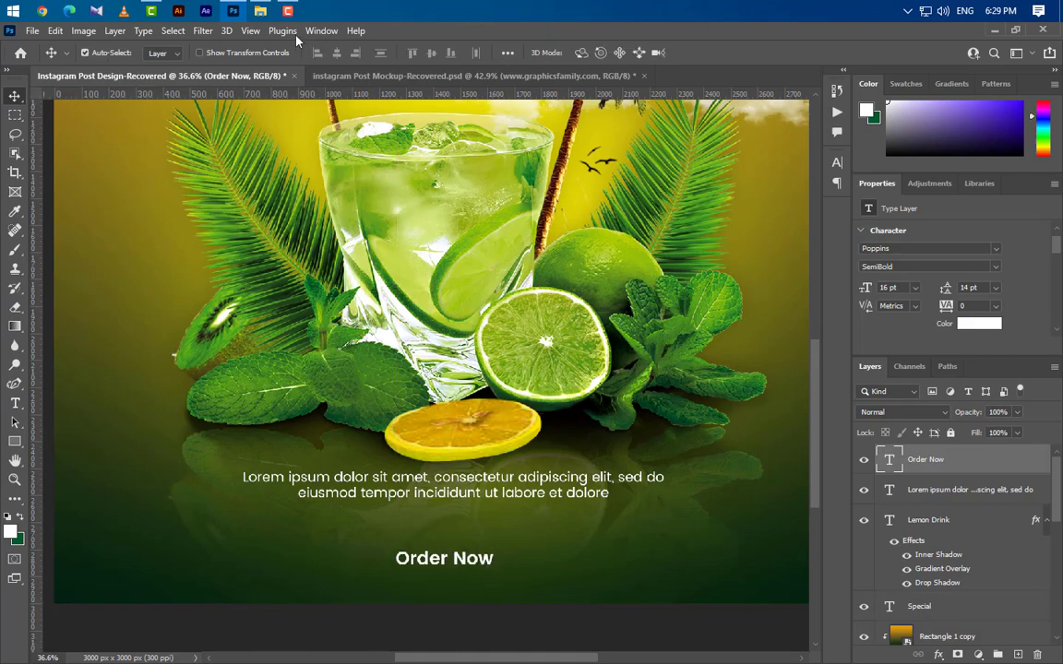
{"action": "left_click", "coordinate": [261, 10]}
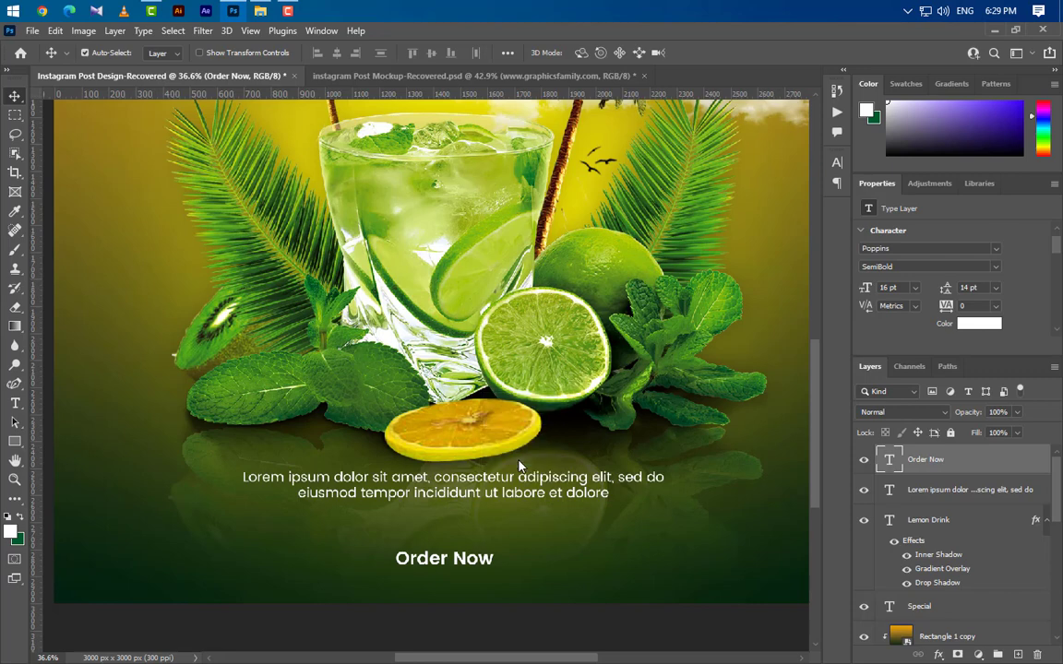
{"action": "left_click_drag", "start_coordinate": [244, 17], "coordinate": [465, 412]}
Flip the arrow horizontally and shrink it to about 82 × 52 px beside Order Now.
{"action": "right_click", "coordinate": [624, 398]}
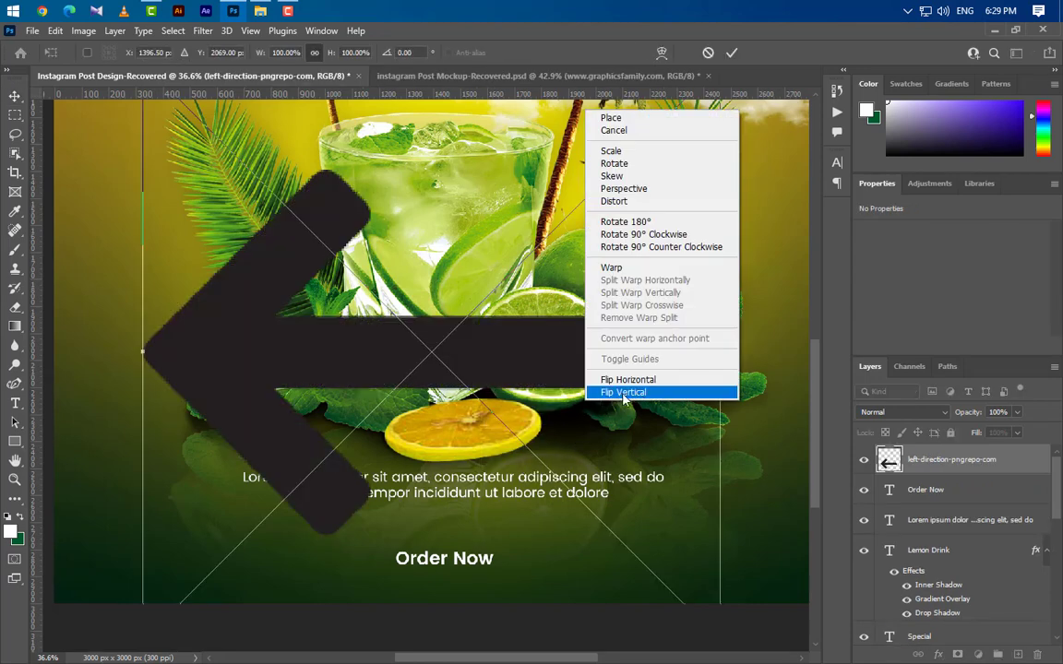
{"action": "left_click", "coordinate": [623, 379]}
{"action": "mouse_move", "coordinate": [719, 352]}
{"action": "left_mouse_down"}
{"action": "mouse_move", "coordinate": [201, 360]}
{"action": "mouse_move", "coordinate": [577, 489]}
{"action": "mouse_move", "coordinate": [575, 552]}
{"action": "mouse_move", "coordinate": [563, 553]}
{"action": "left_mouse_up"}
{"action": "scroll", "coordinate": [533, 585], "scroll_direction": "up", "scroll_amount": 5, "text": "alt"}
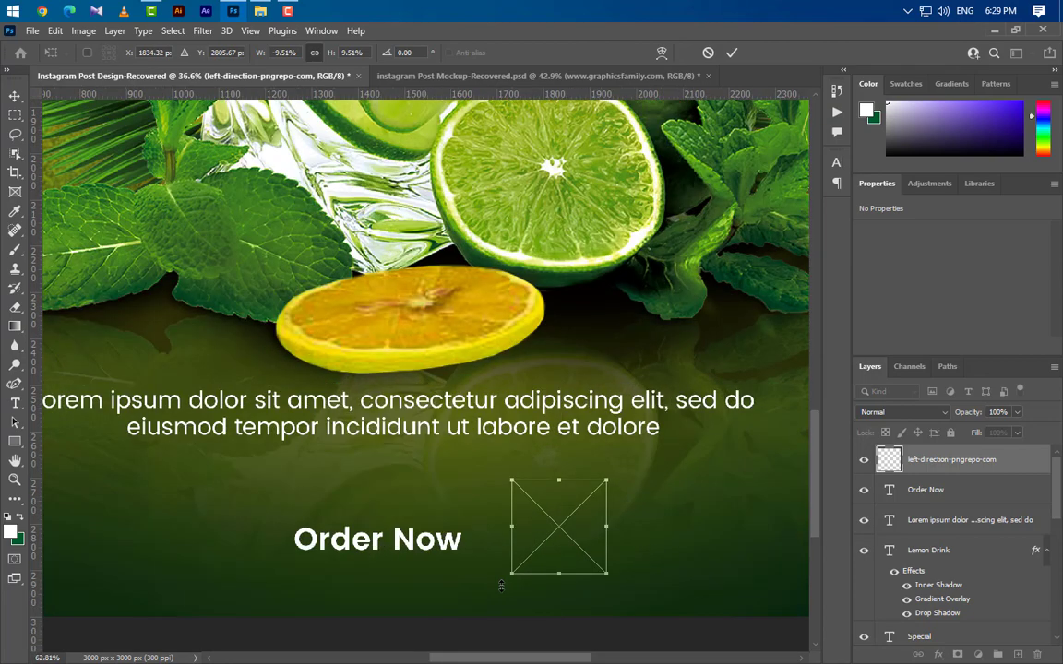
{"action": "scroll", "coordinate": [500, 585], "scroll_direction": "up", "scroll_amount": 2, "text": "alt"}
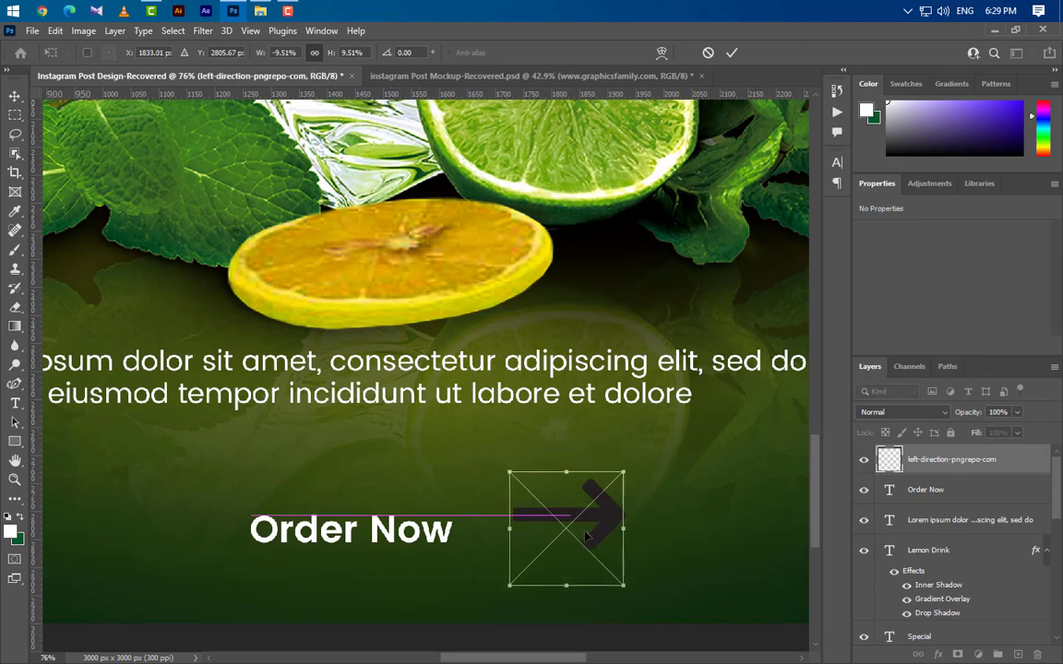
{"action": "mouse_move", "coordinate": [585, 535]}
{"action": "left_mouse_down"}
{"action": "mouse_move", "coordinate": [592, 524]}
{"action": "mouse_move", "coordinate": [530, 527]}
{"action": "left_mouse_up"}
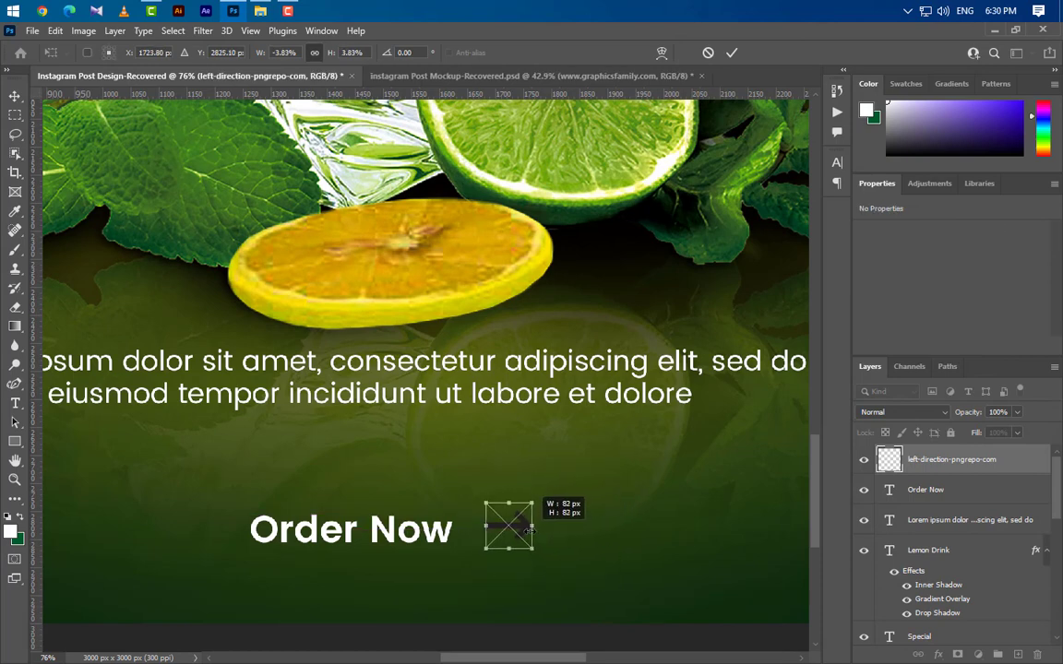
{"action": "key", "text": "Return"}
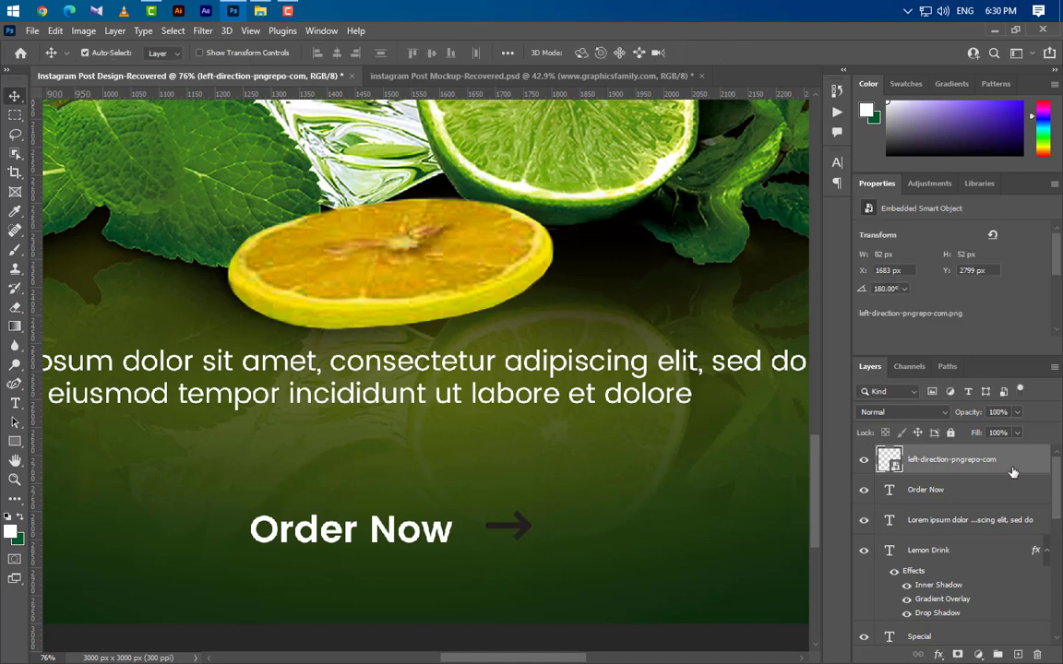
Give the arrow a white Color Overlay and align it with Order Now.
{"action": "double_click", "coordinate": [1015, 458]}
{"action": "left_click", "coordinate": [608, 486]}
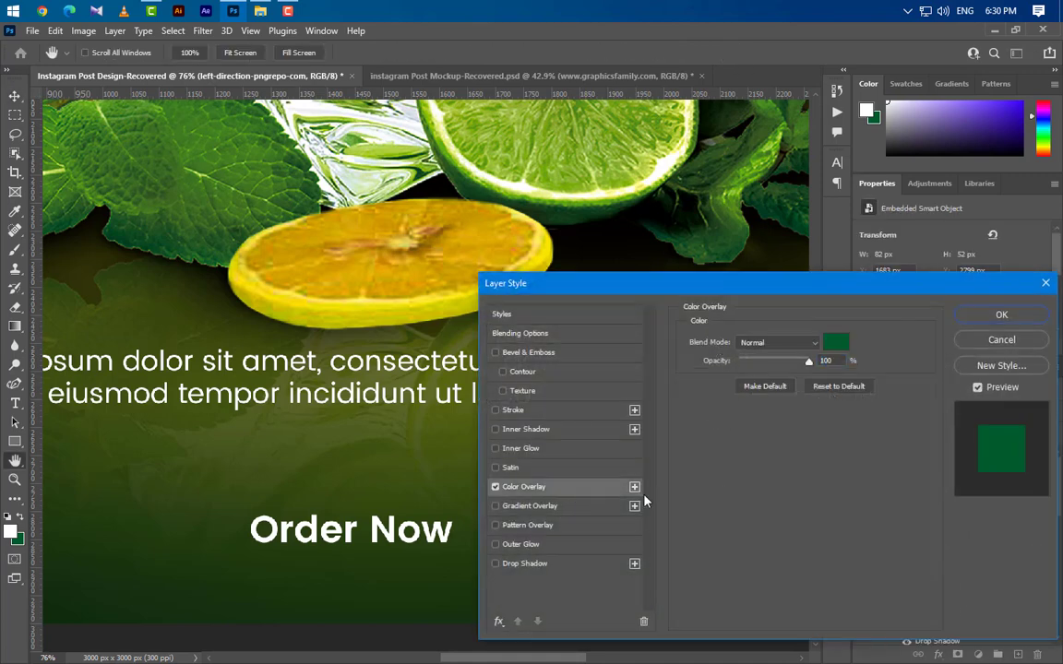
{"action": "left_click", "coordinate": [836, 342]}
{"action": "left_click", "coordinate": [582, 277]}
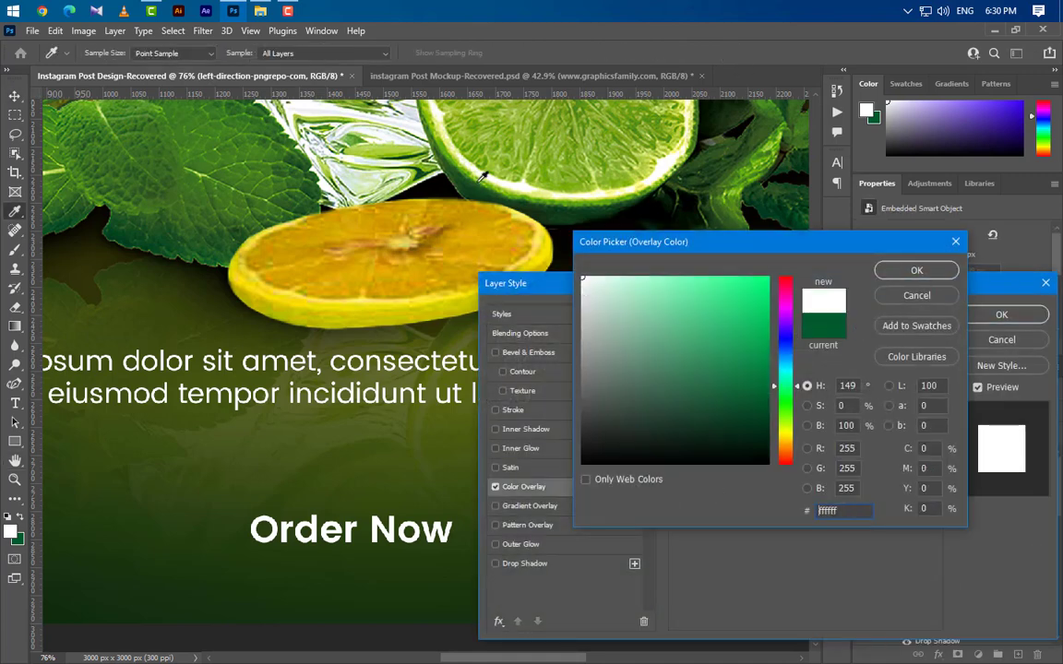
{"action": "left_click", "coordinate": [915, 271]}
{"action": "left_click", "coordinate": [999, 314]}
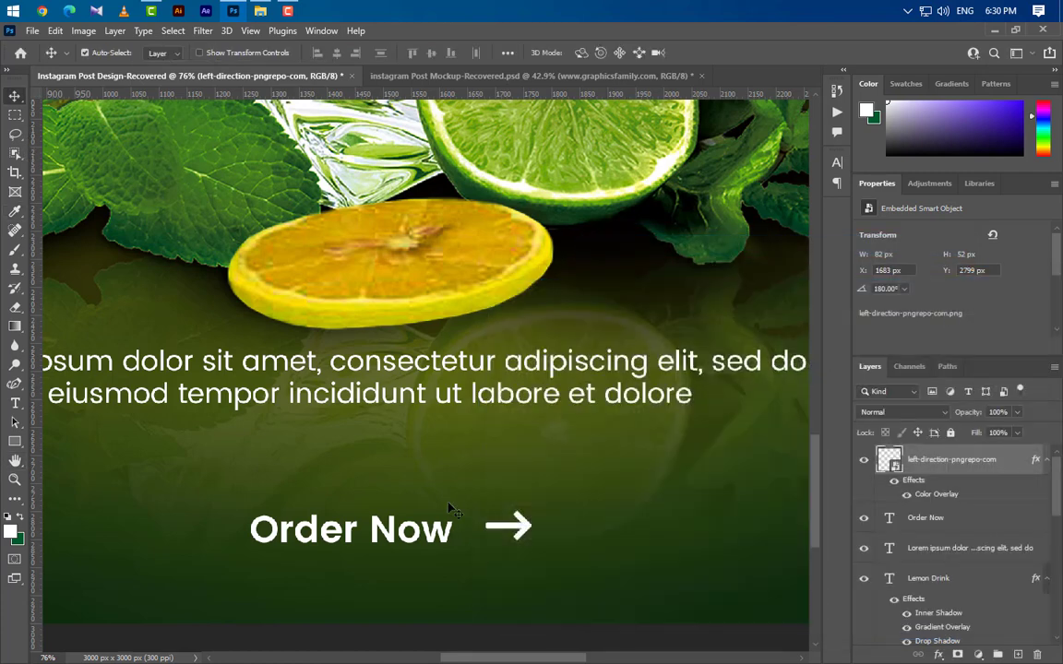
{"action": "left_click_drag", "start_coordinate": [530, 532], "coordinate": [534, 551]}
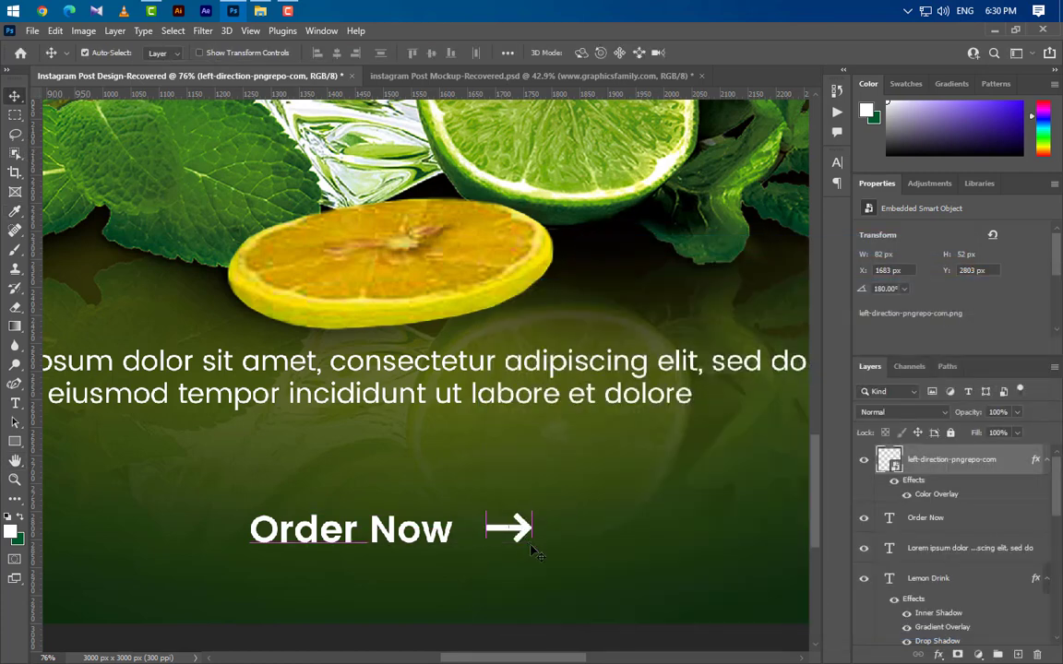
Draw a fully rounded dark green rectangle and move it beneath the Order Now text.
{"action": "key", "text": "u"}
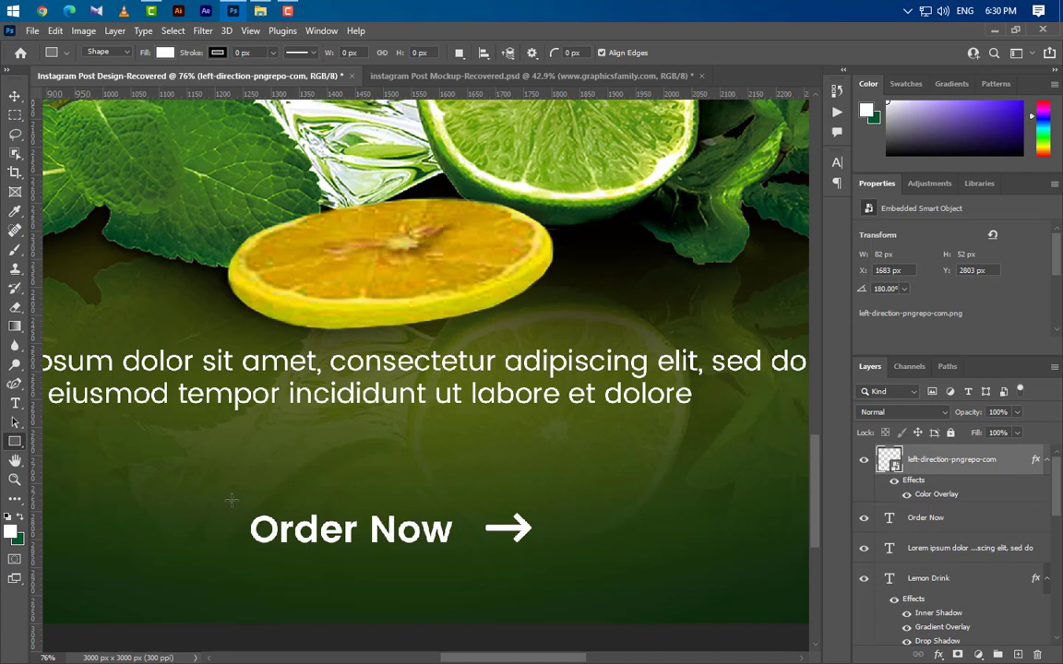
{"action": "left_click_drag", "start_coordinate": [225, 500], "coordinate": [553, 562]}
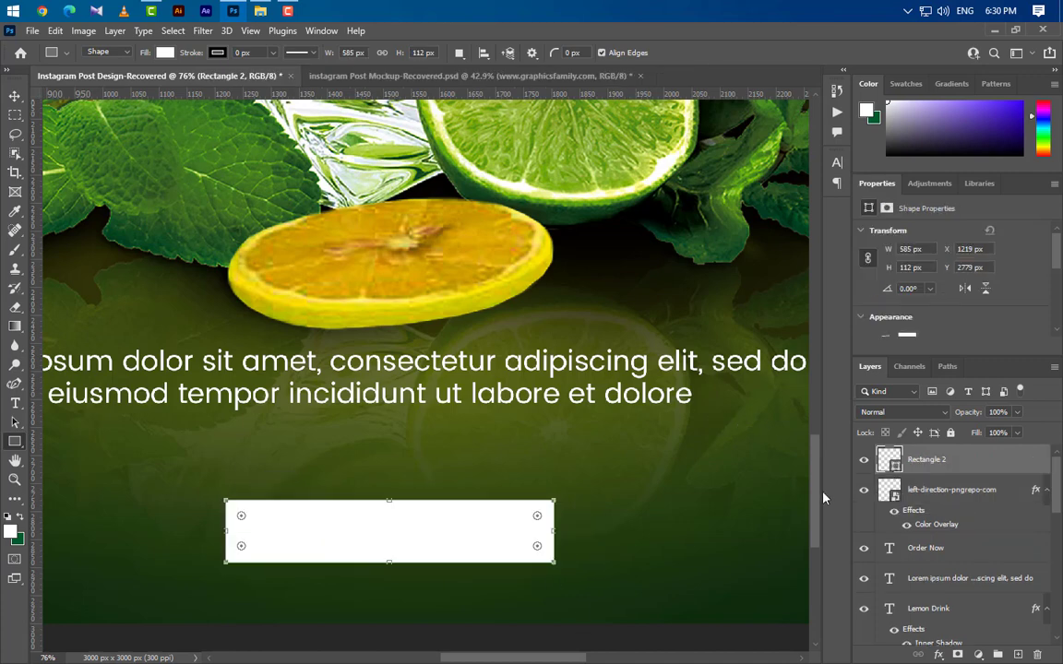
{"action": "scroll", "coordinate": [871, 276], "scroll_direction": "down", "scroll_amount": 1}
{"action": "scroll", "coordinate": [881, 286], "scroll_direction": "down", "scroll_amount": 1}
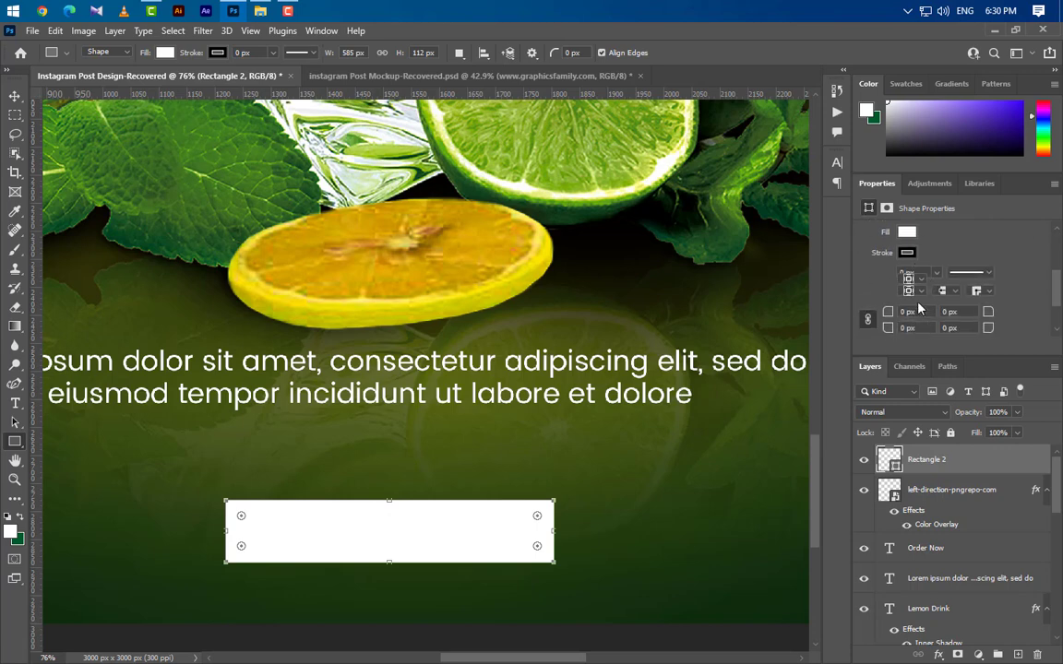
{"action": "scroll", "coordinate": [885, 296], "scroll_direction": "down", "scroll_amount": 2}
{"action": "type", "text": "56"}
{"action": "key", "text": "Return"}
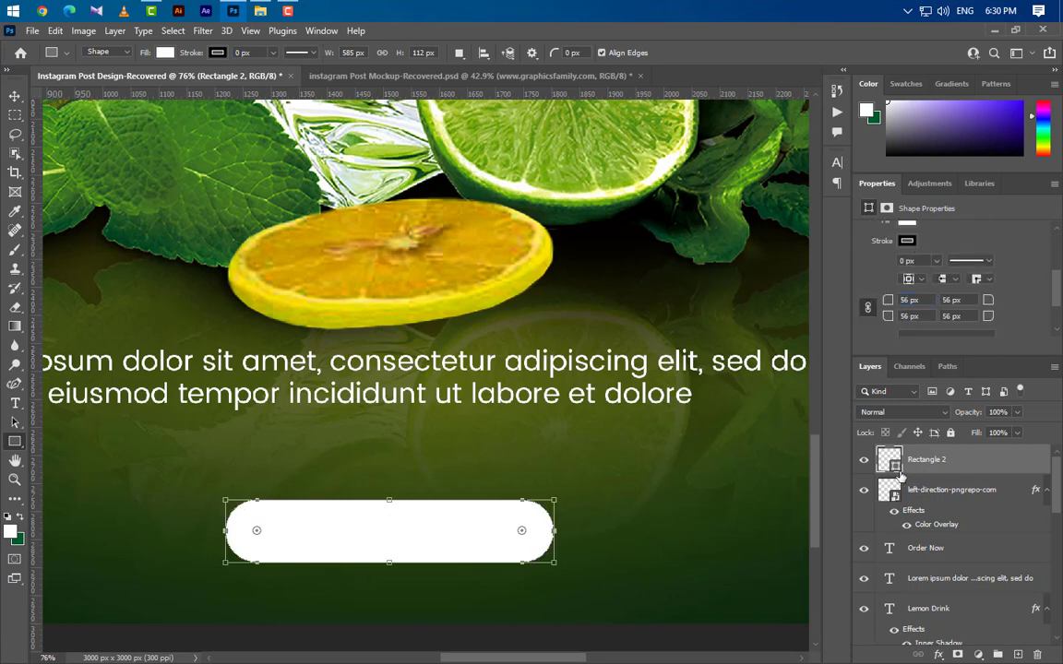
{"action": "double_click", "coordinate": [888, 458]}
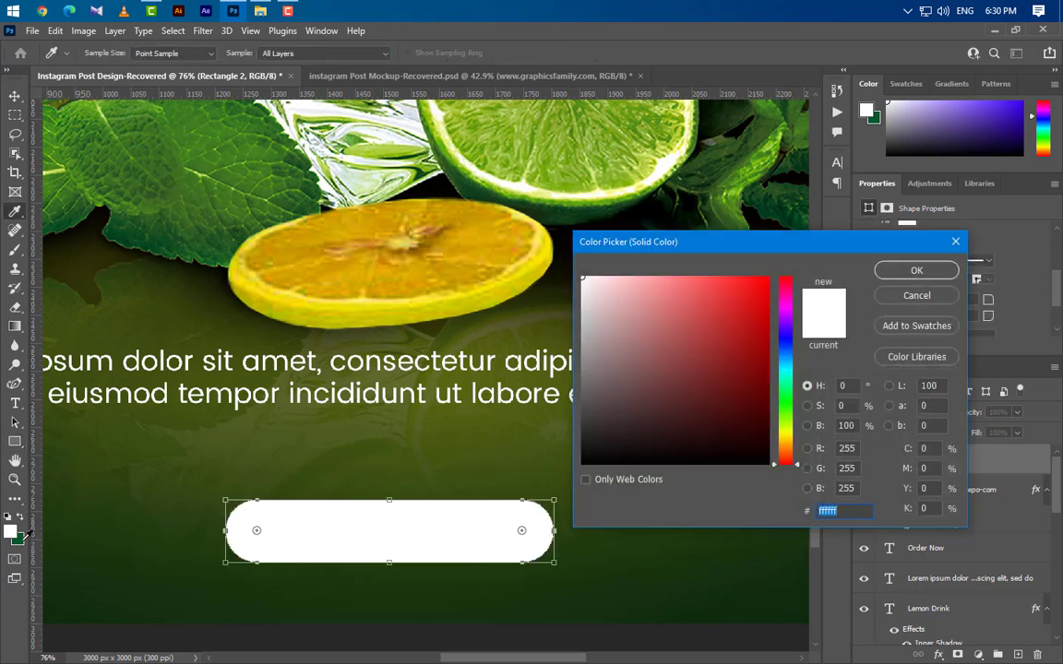
{"action": "left_click", "coordinate": [903, 274]}
{"action": "left_click_drag", "start_coordinate": [932, 459], "coordinate": [1019, 572]}
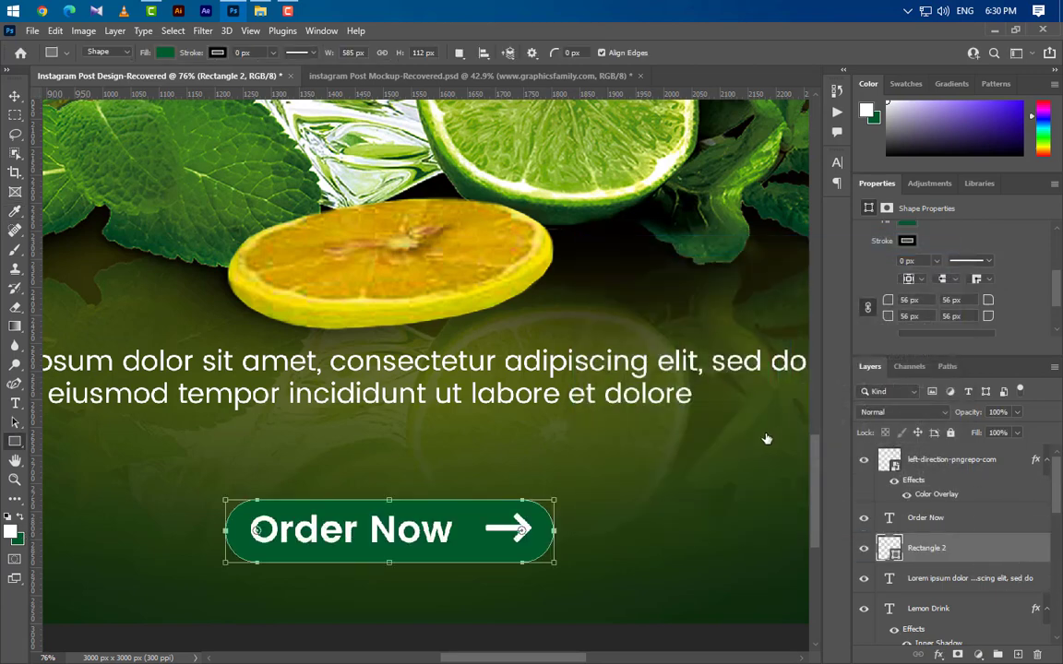
Add a drop shadow to the green pill and nudge the arrow slightly left.
{"action": "double_click", "coordinate": [987, 548]}
{"action": "left_click", "coordinate": [524, 563]}
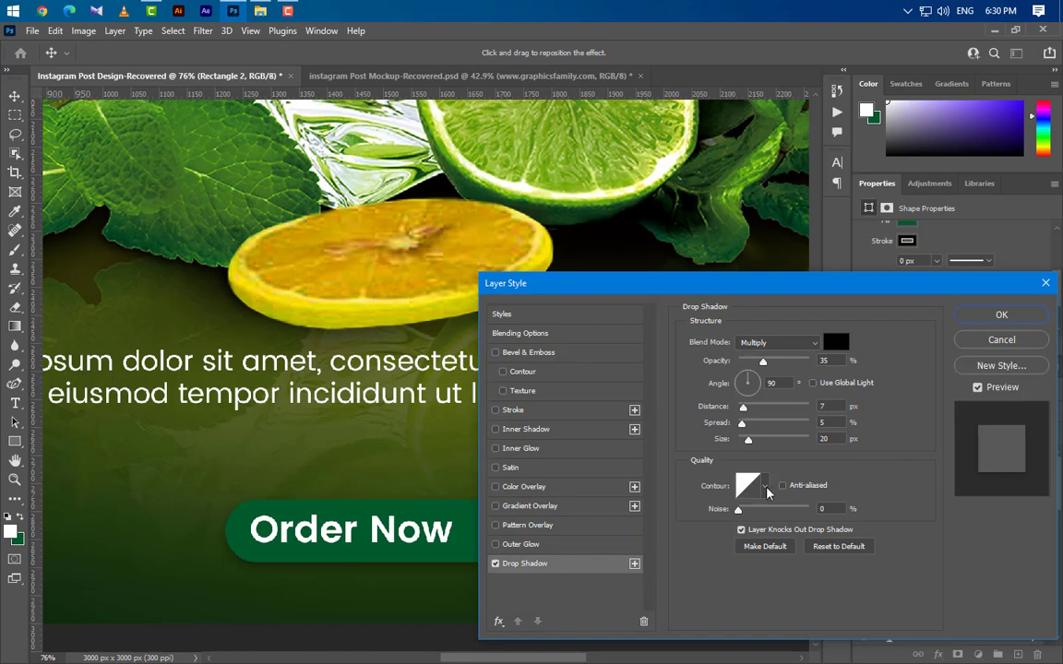
{"action": "left_click", "coordinate": [1001, 314]}
{"action": "scroll", "coordinate": [661, 515], "scroll_direction": "up", "scroll_amount": 1}
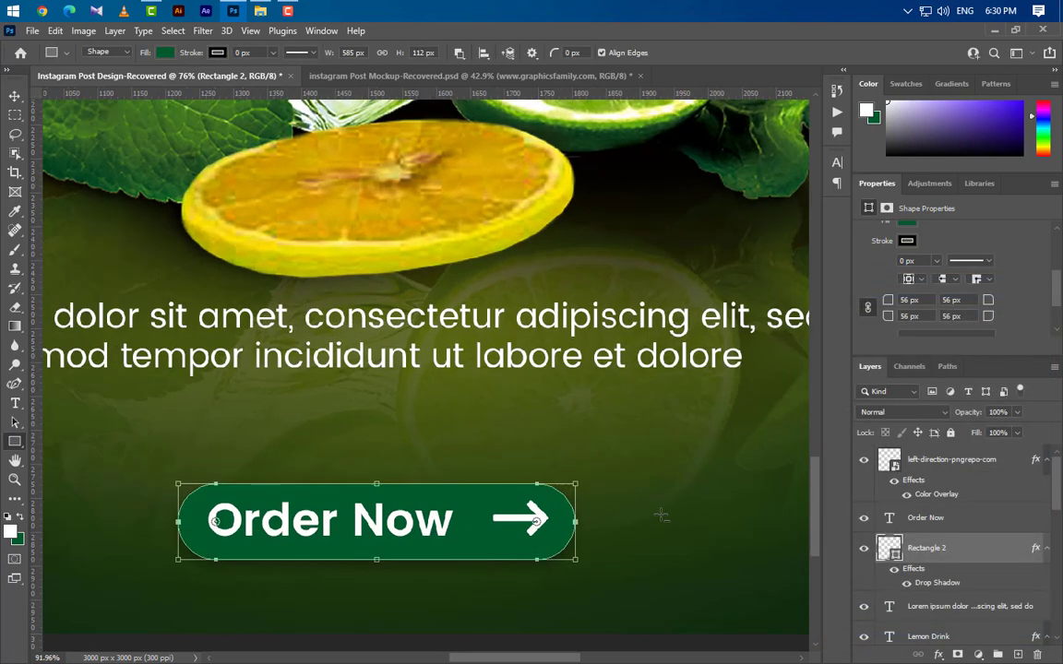
{"action": "left_click", "coordinate": [15, 95]}
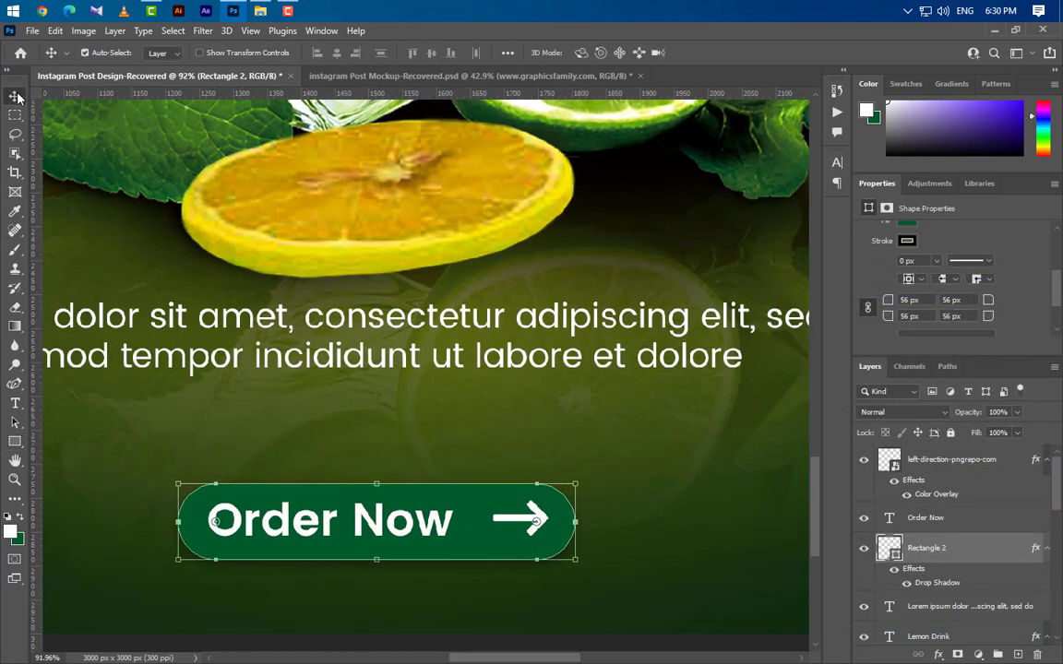
{"action": "left_click", "coordinate": [522, 519]}
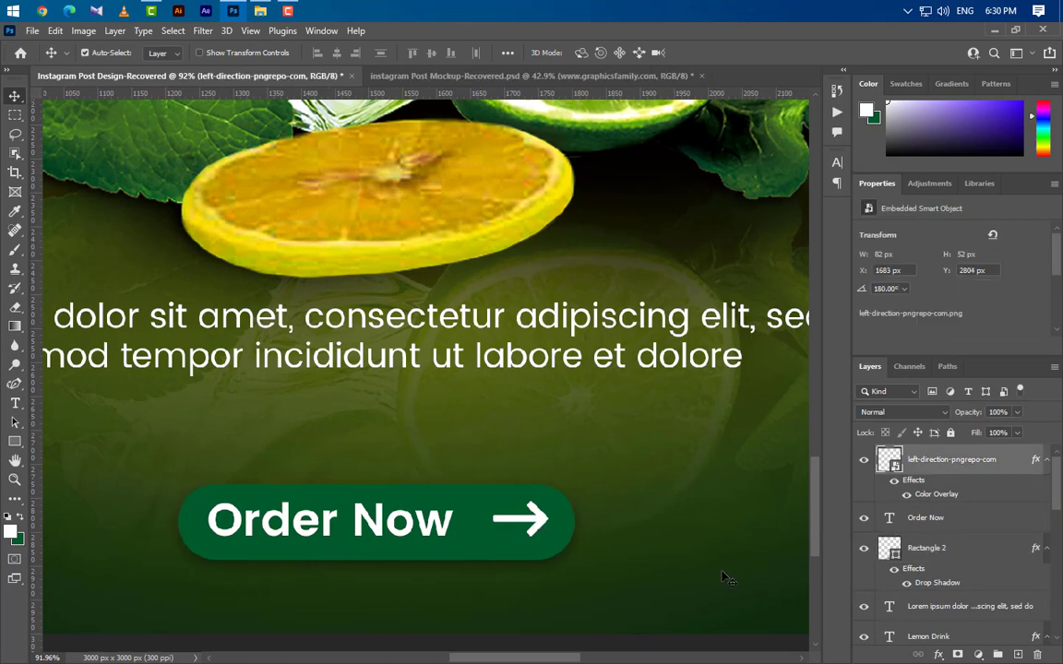
{"action": "key", "text": "Left"}
{"action": "key", "text": "Left"}
{"action": "key", "text": "Left"}
{"action": "key", "text": "Left"}
{"action": "key", "text": "Left"}
{"action": "key", "text": "Left"}
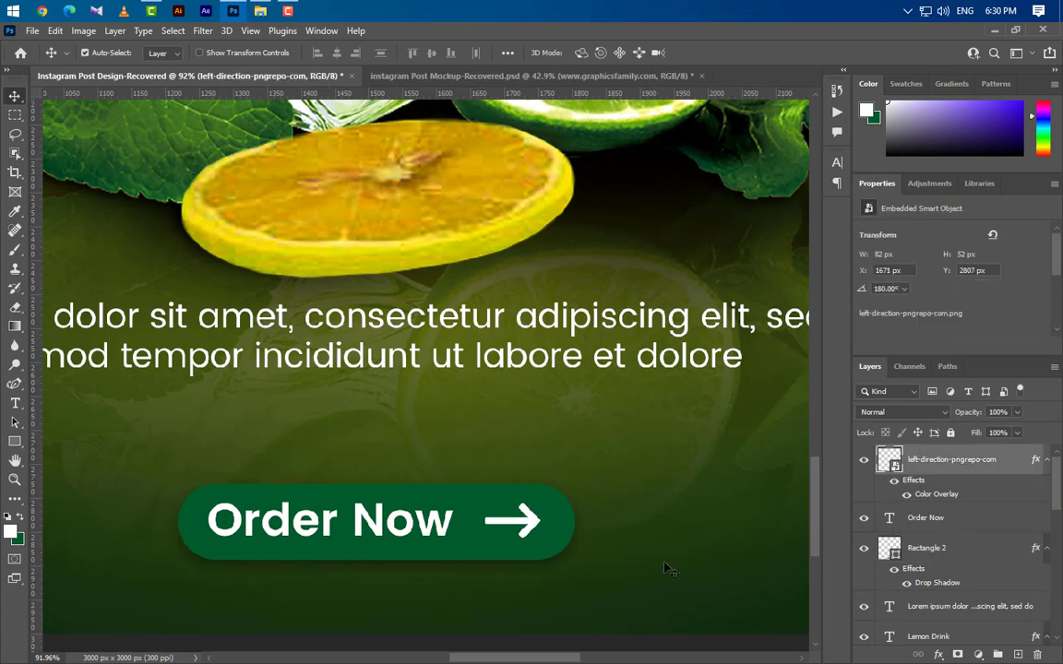
{"action": "left_click", "coordinate": [552, 536]}
Narrow the green button slightly, make it a bit taller, and nudge it up.
{"action": "key", "text": "ctrl+t"}
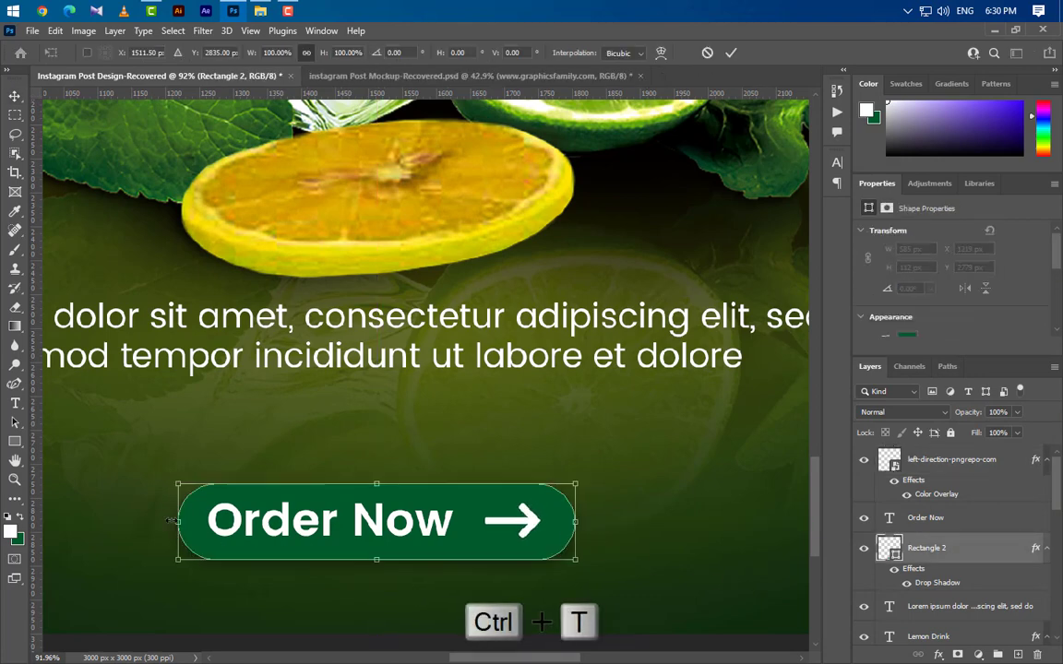
{"action": "left_click_drag", "start_coordinate": [183, 522], "coordinate": [180, 522]}
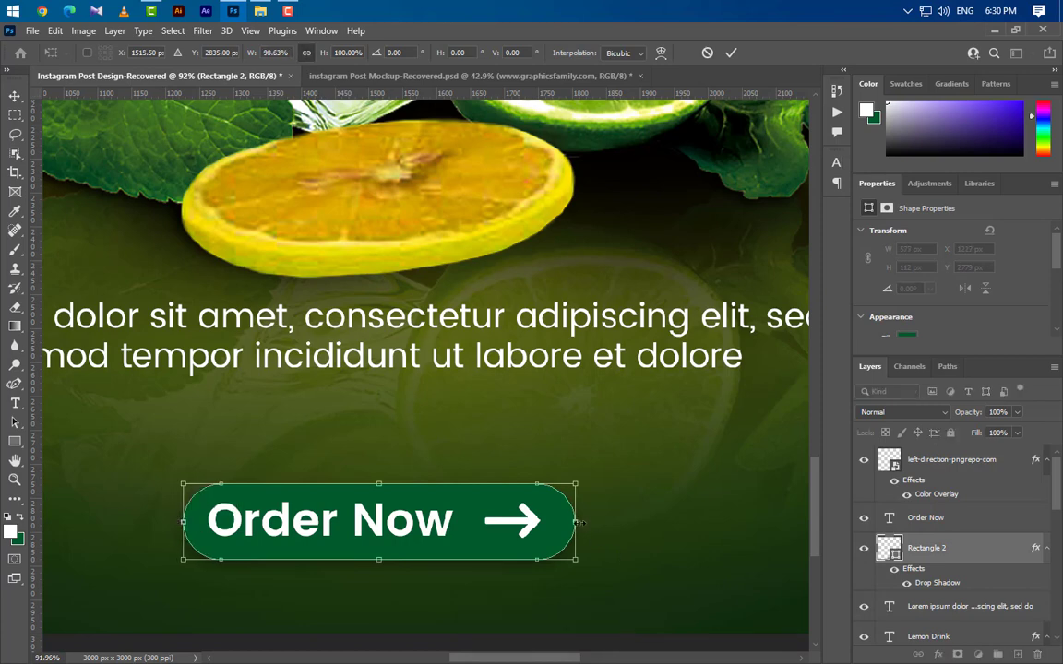
{"action": "left_click_drag", "start_coordinate": [576, 522], "coordinate": [566, 522]}
{"action": "left_click_drag", "start_coordinate": [372, 560], "coordinate": [390, 565]}
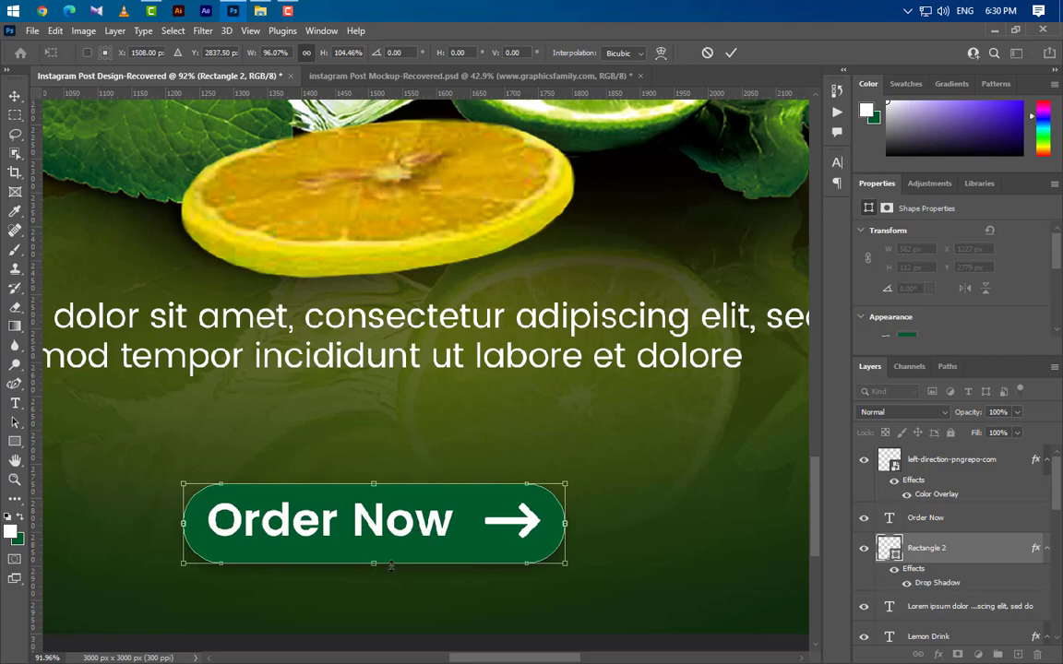
{"action": "key", "text": "Up"}
{"action": "key", "text": "Up"}
{"action": "key", "text": "Up"}
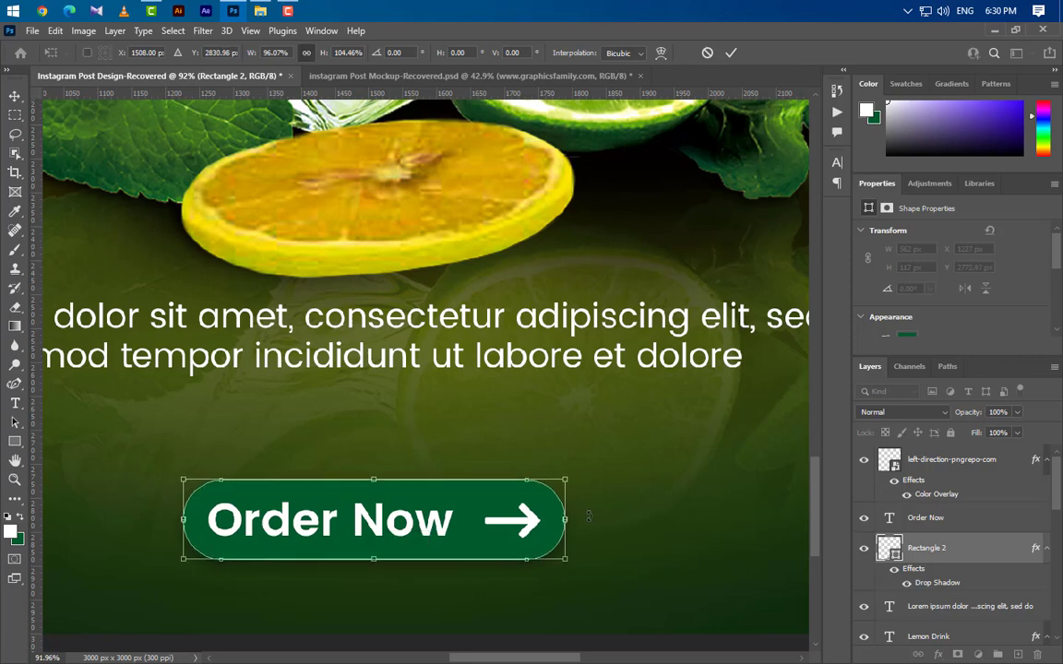
{"action": "left_click", "coordinate": [731, 53]}
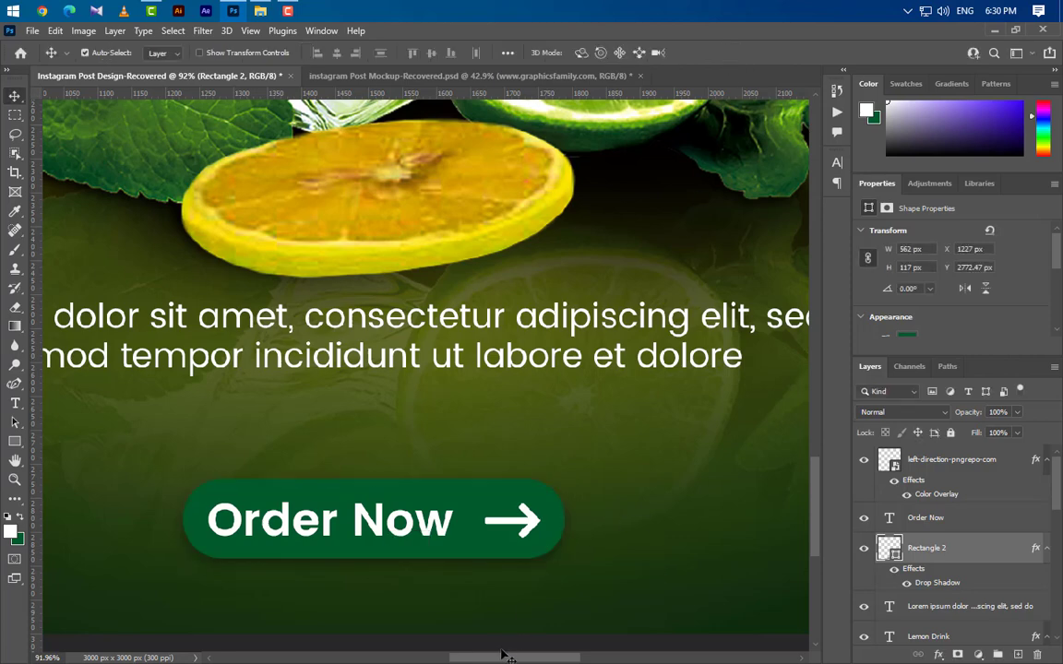
Rasterize Rectangle 2 and cut a narrow vertical gap out of it.
{"action": "left_click", "coordinate": [15, 115]}
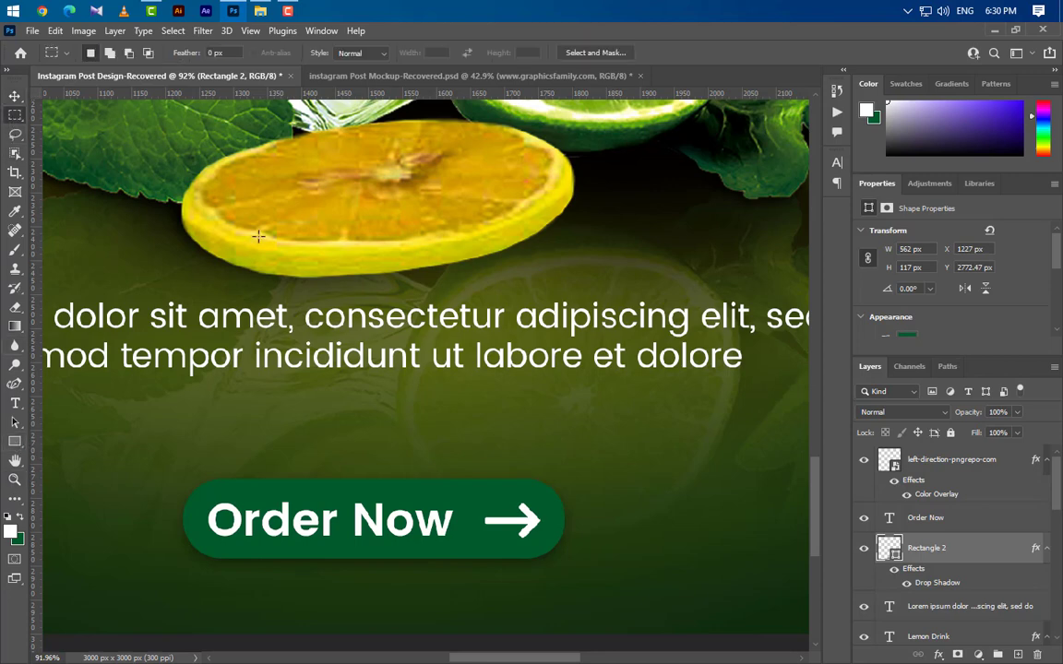
{"action": "left_click_drag", "start_coordinate": [463, 474], "coordinate": [479, 605]}
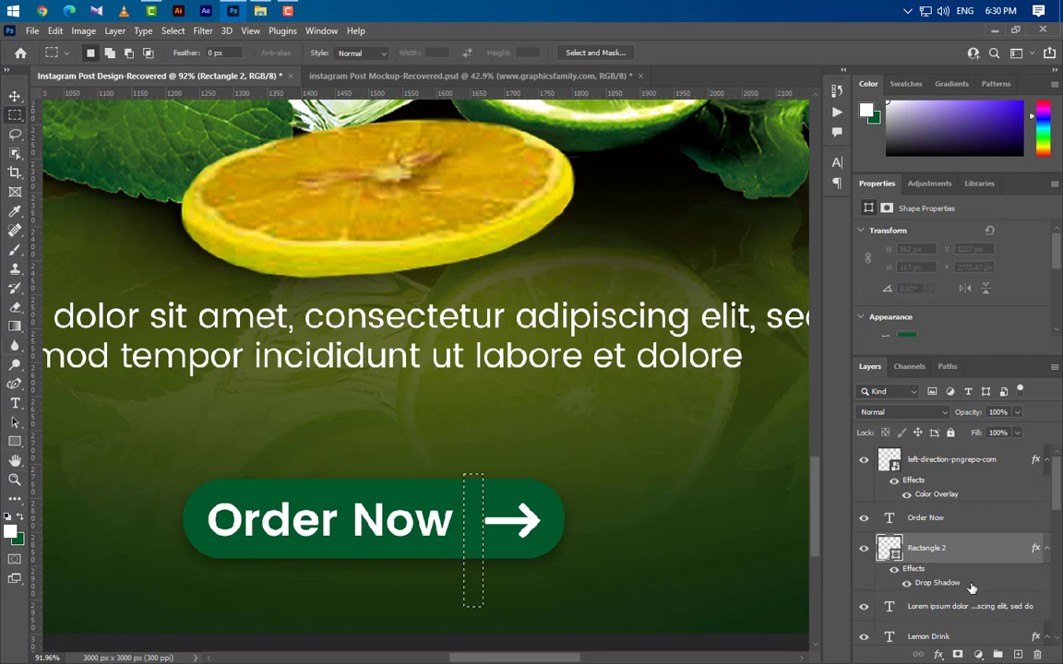
{"action": "right_click", "coordinate": [984, 553]}
{"action": "left_click", "coordinate": [828, 265]}
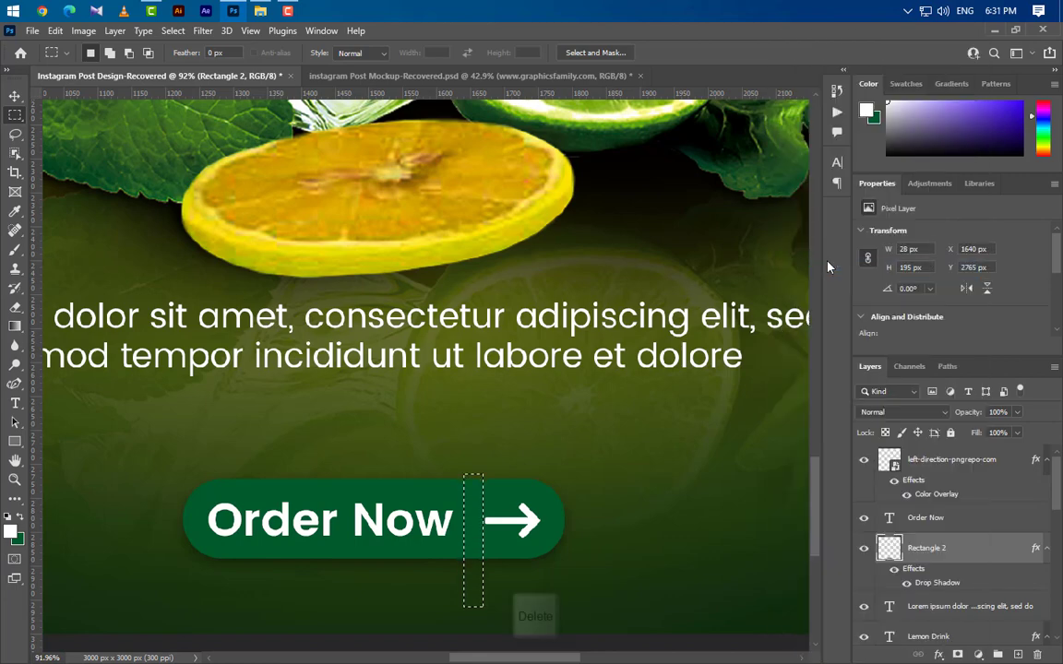
{"action": "key", "text": "Delete"}
{"action": "key", "text": "ctrl+d"}
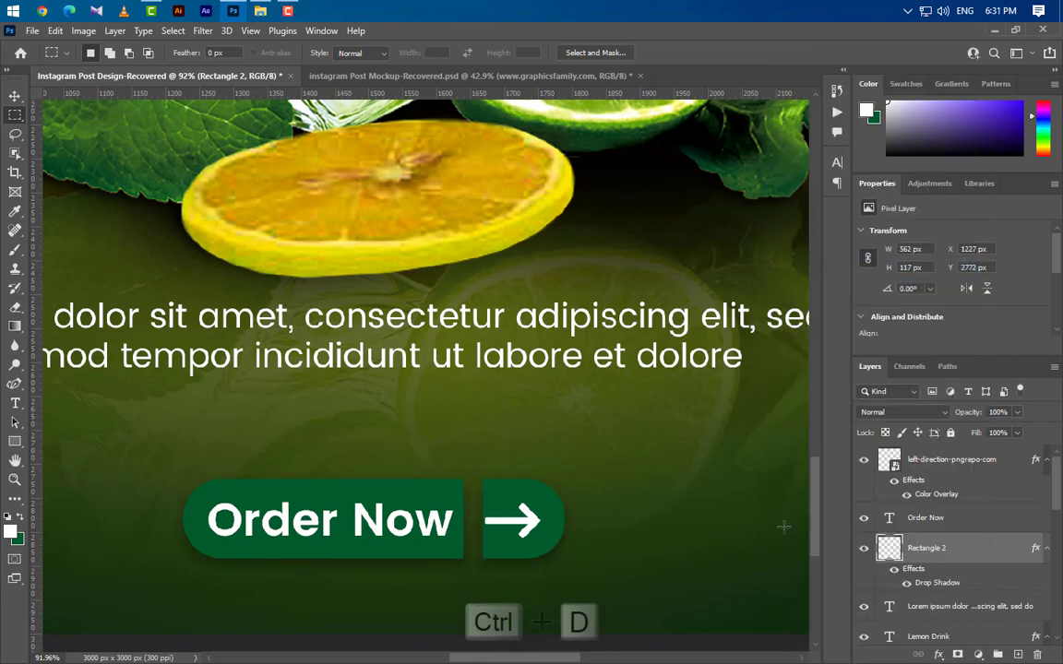
{"action": "scroll", "coordinate": [555, 611], "scroll_direction": "up", "scroll_amount": 5}
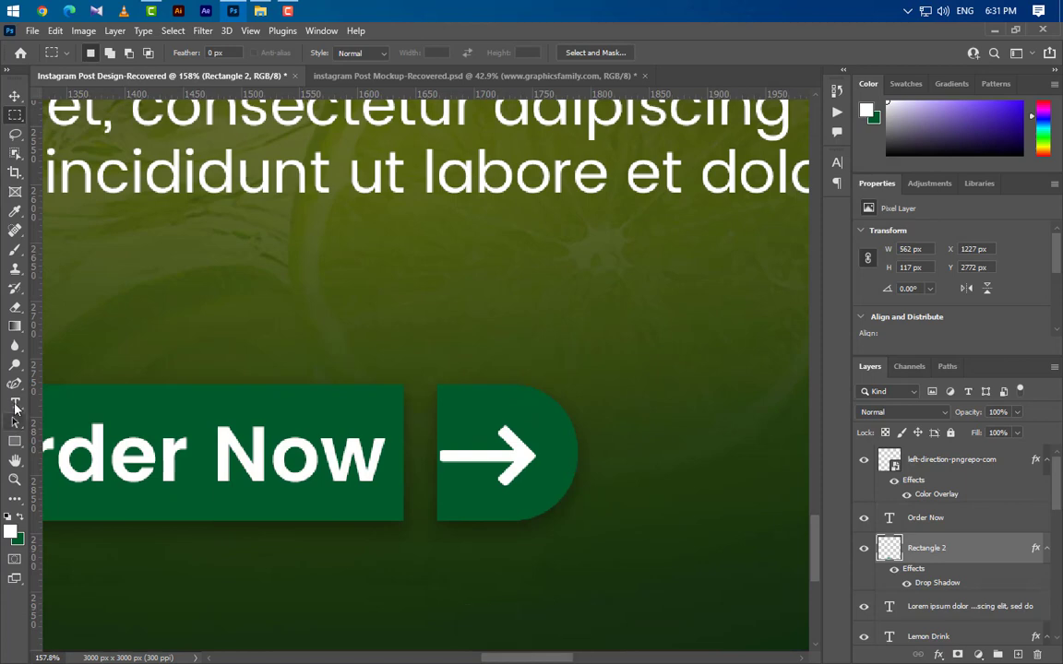
Soften the arrow section's left edge using a small, fully soft eraser.
{"action": "left_click", "coordinate": [15, 307]}
{"action": "left_click", "coordinate": [73, 309]}
{"action": "key", "text": "bracketleft"}
{"action": "key", "text": "bracketleft"}
{"action": "key", "text": "bracketleft"}
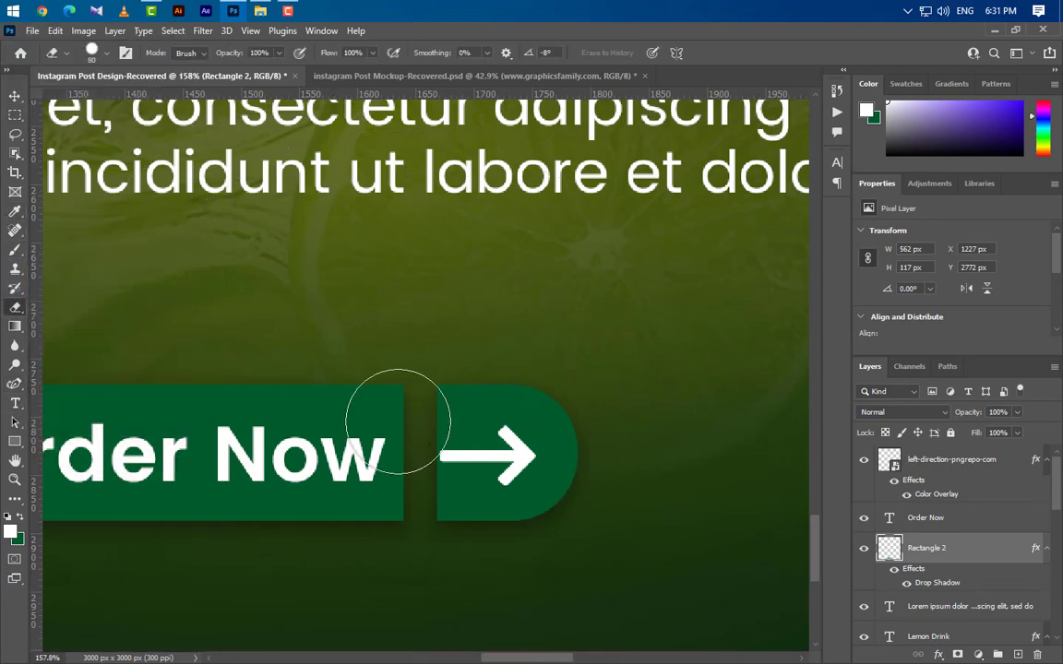
{"action": "left_click", "coordinate": [92, 52]}
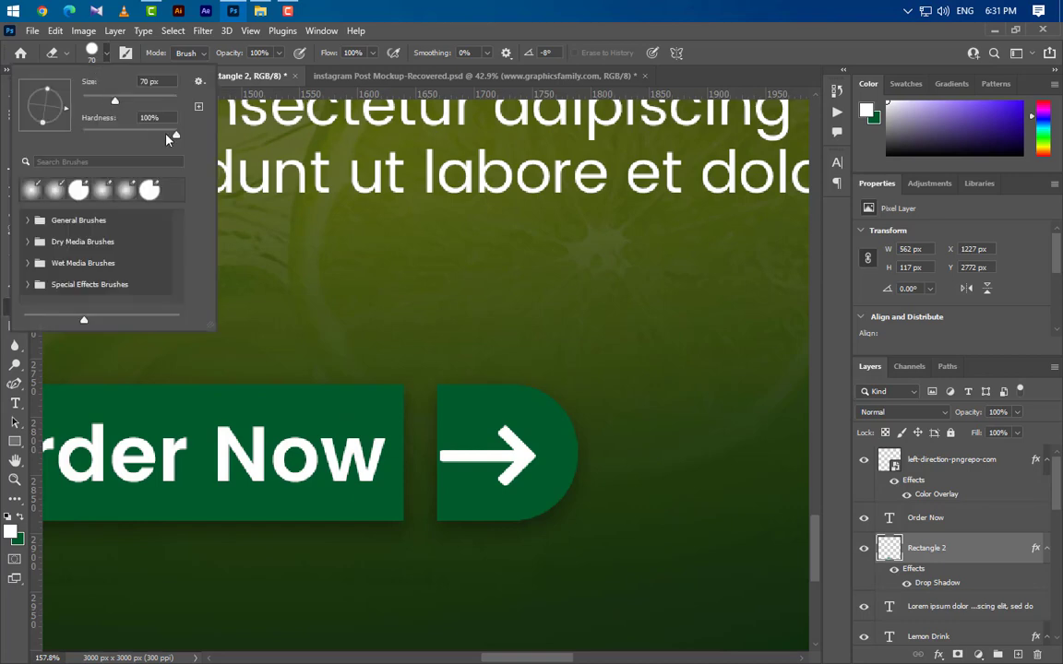
{"action": "left_click_drag", "start_coordinate": [168, 137], "coordinate": [78, 136]}
{"action": "key", "text": "Return"}
{"action": "key", "text": "bracketleft"}
{"action": "key", "text": "bracketleft"}
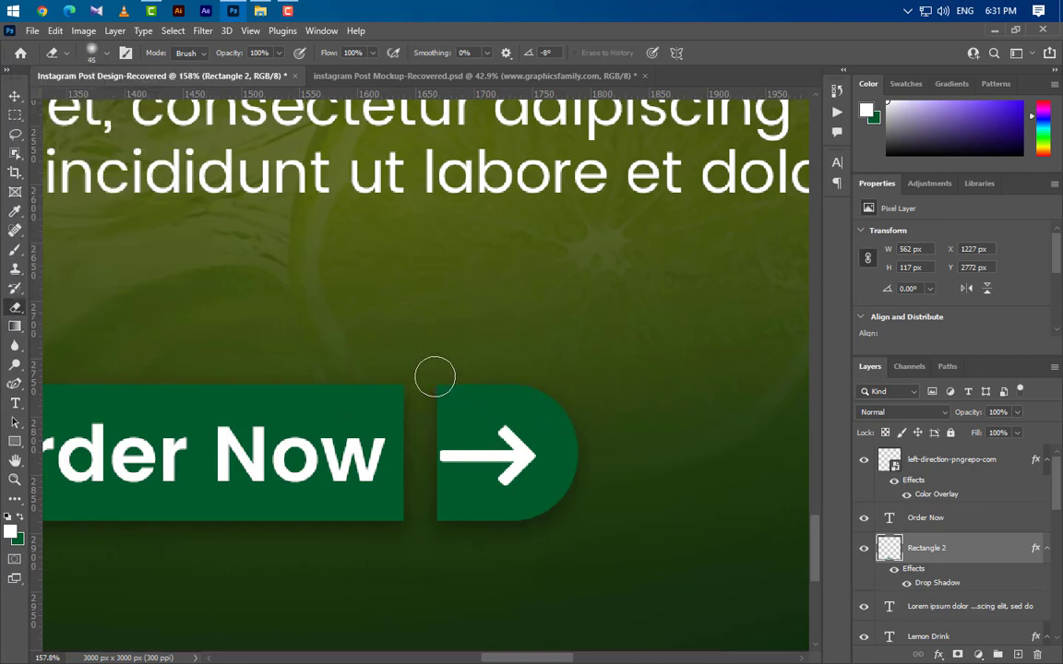
{"action": "left_click_drag", "start_coordinate": [433, 425], "coordinate": [429, 526]}
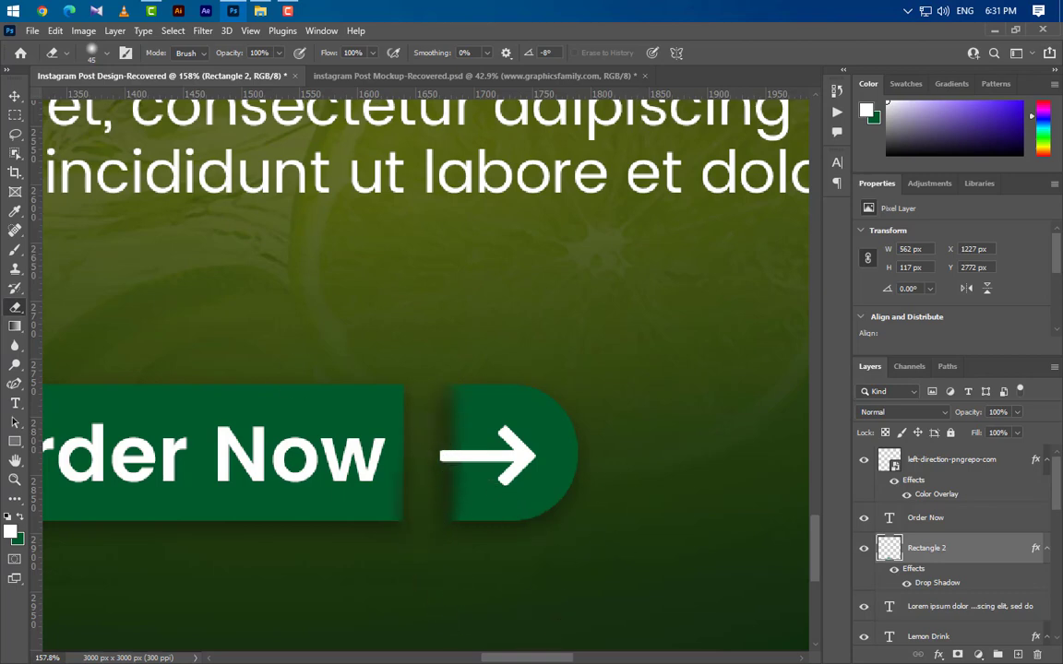
Resize the arrow icon to 73 × 46 px.
{"action": "left_click", "coordinate": [16, 96]}
{"action": "left_click", "coordinate": [533, 469]}
{"action": "key", "text": "ctrl+t"}
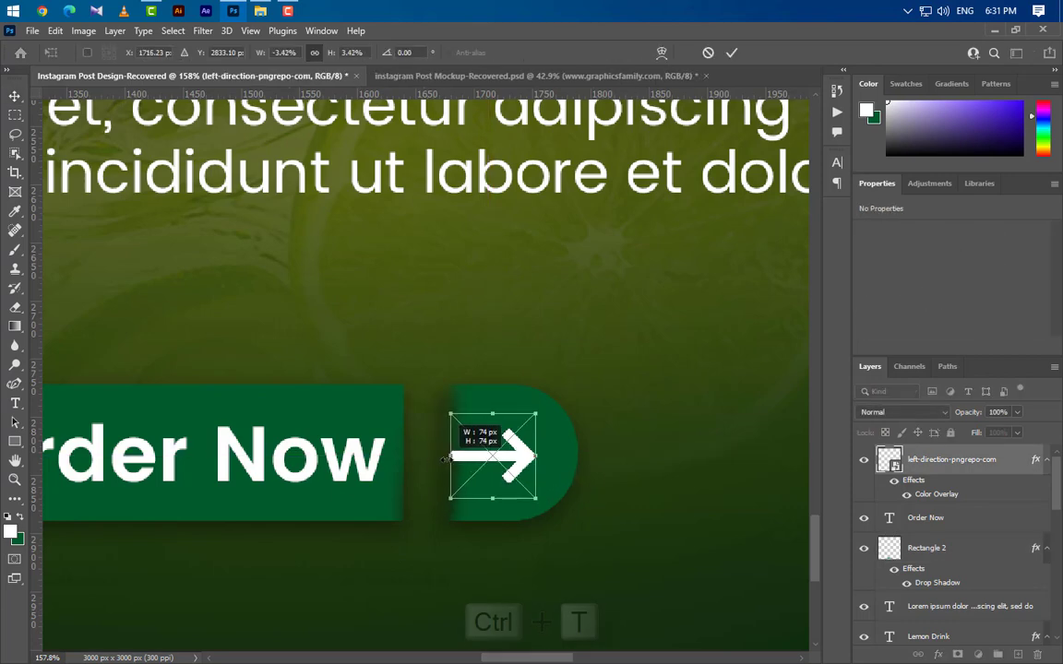
{"action": "key", "text": "Return"}
{"action": "scroll", "coordinate": [646, 484], "scroll_direction": "down", "scroll_amount": 1}
{"action": "scroll", "coordinate": [646, 484], "scroll_direction": "down", "scroll_amount": 3}
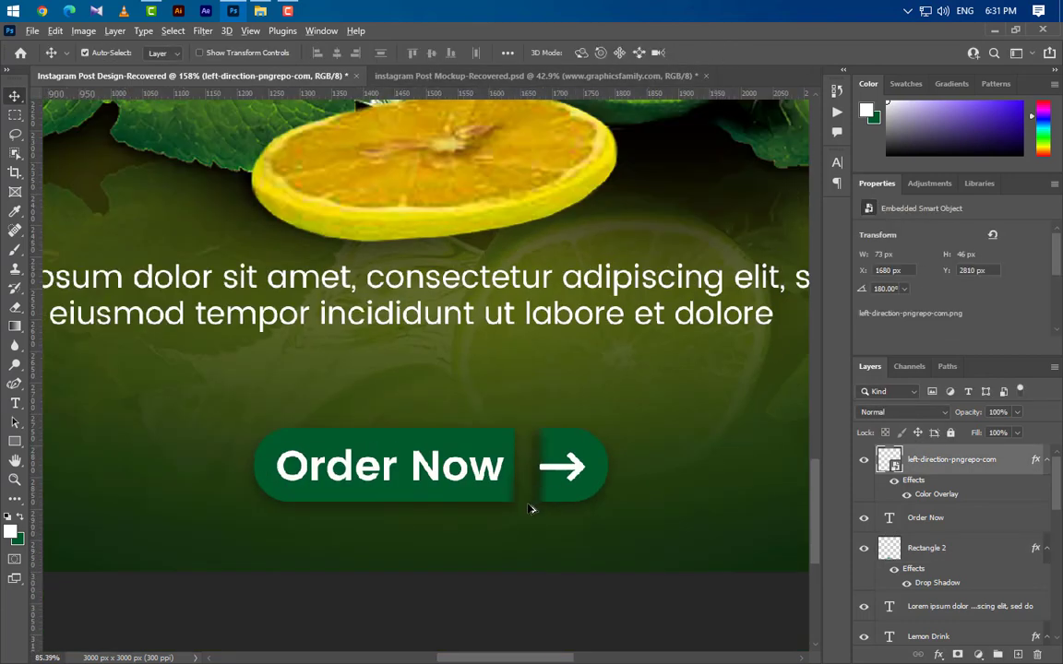
{"action": "scroll", "coordinate": [531, 506], "scroll_direction": "down", "scroll_amount": 1}
{"action": "scroll", "coordinate": [489, 517], "scroll_direction": "down", "scroll_amount": 1}
{"action": "scroll", "coordinate": [451, 526], "scroll_direction": "down", "scroll_amount": 1}
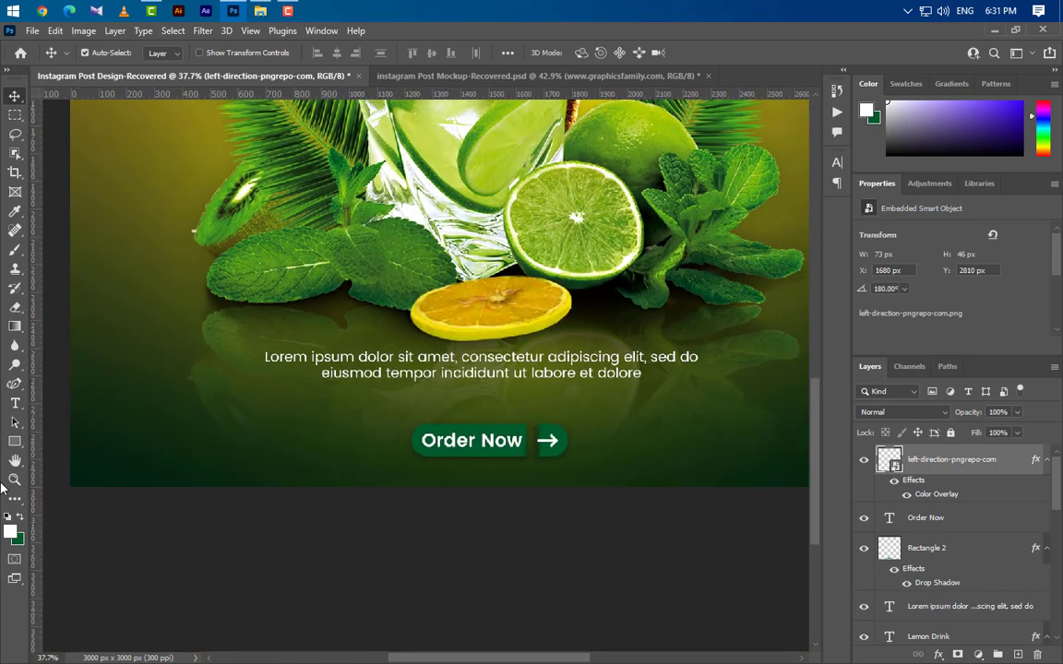
Add a text layer with the contact e-mail address left of the Order Now button.
{"action": "left_click", "coordinate": [17, 404]}
{"action": "left_click", "coordinate": [188, 441]}
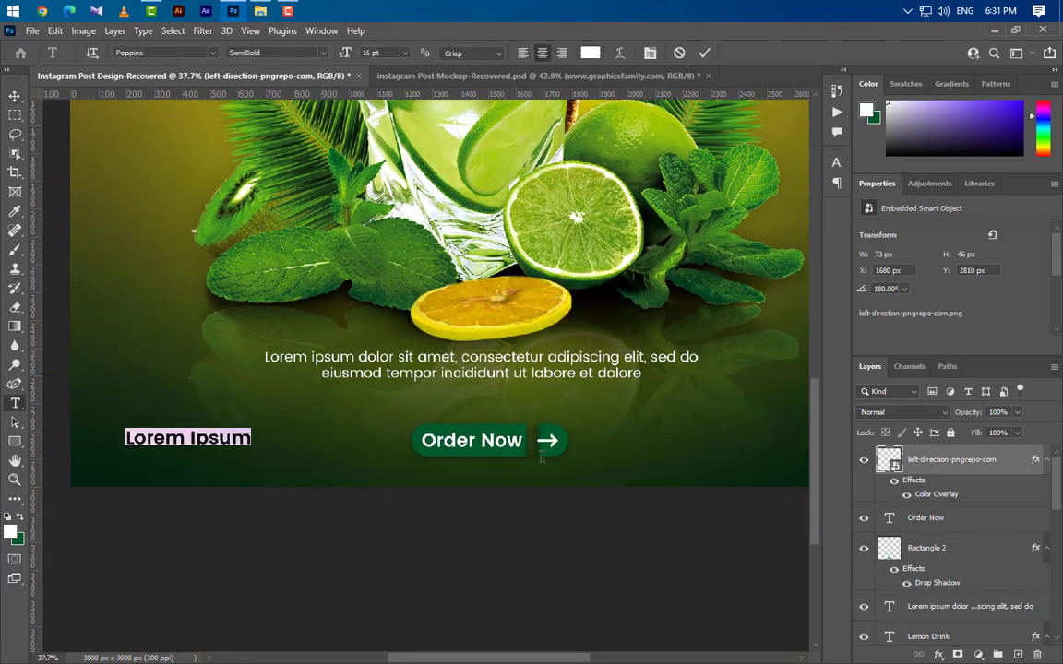
{"action": "key", "text": "BackSpace"}
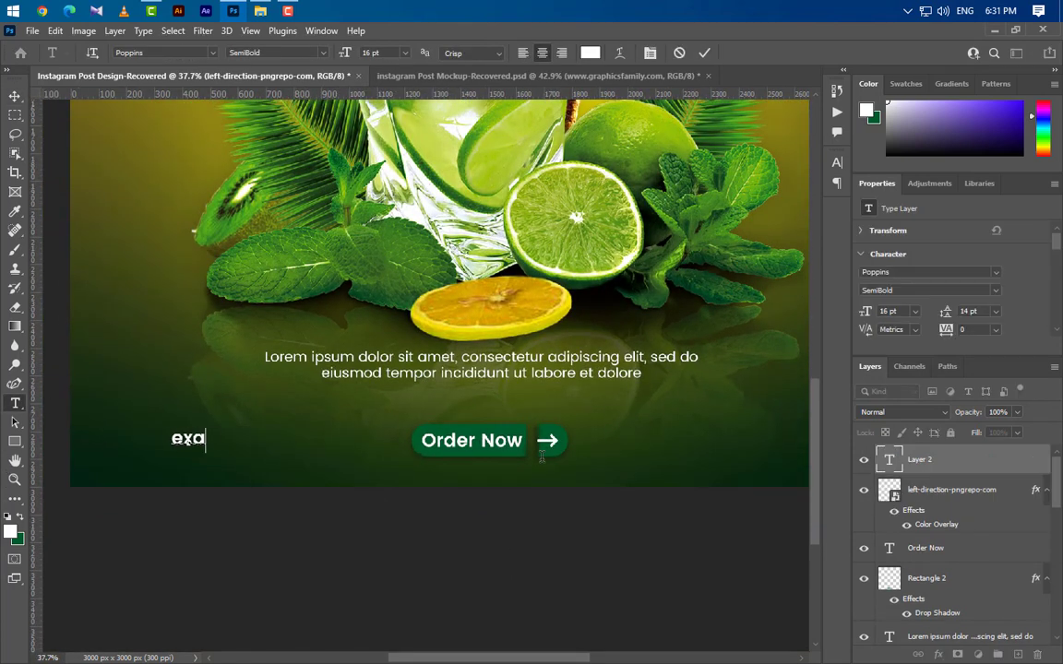
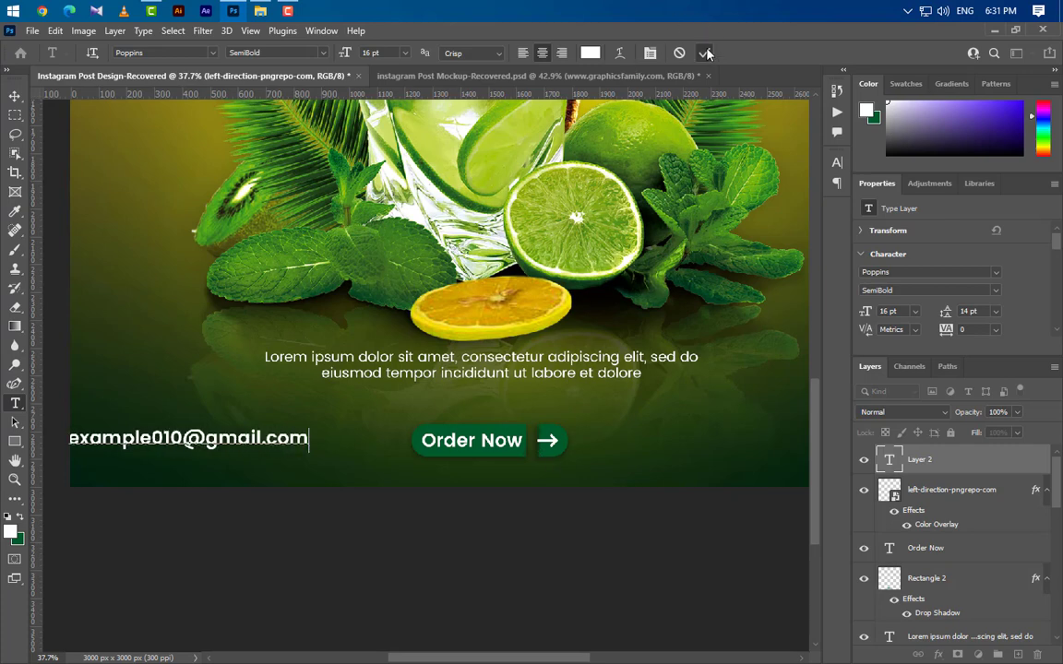
{"action": "left_click", "coordinate": [706, 53]}
Set the e-mail text to Poppins Regular 12.5 pt and move it level with the button.
{"action": "left_click", "coordinate": [994, 294]}
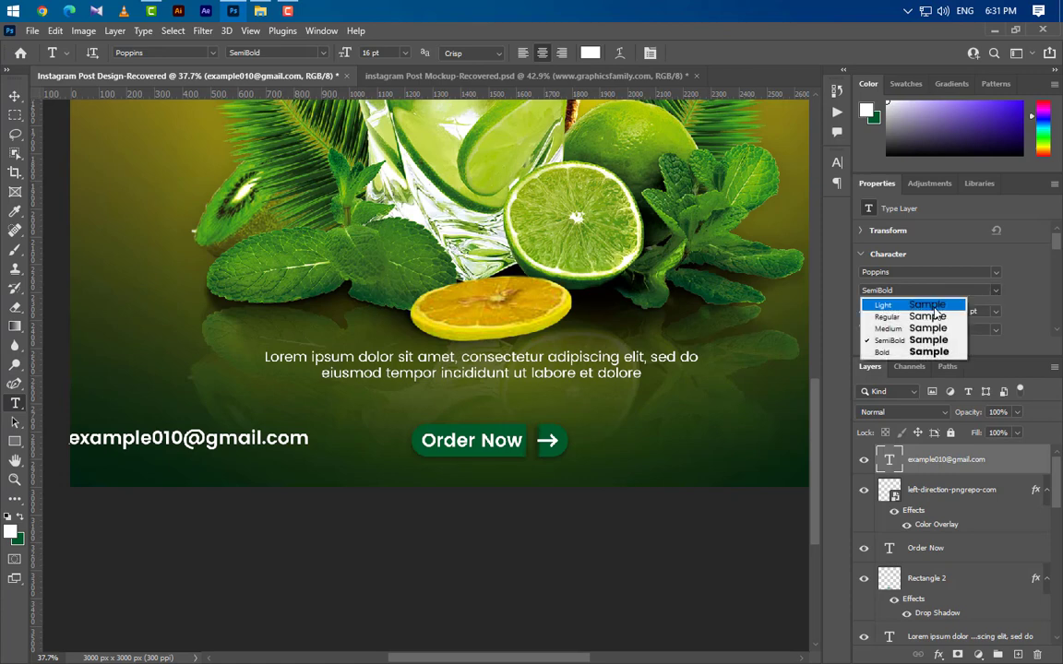
{"action": "left_click", "coordinate": [881, 304]}
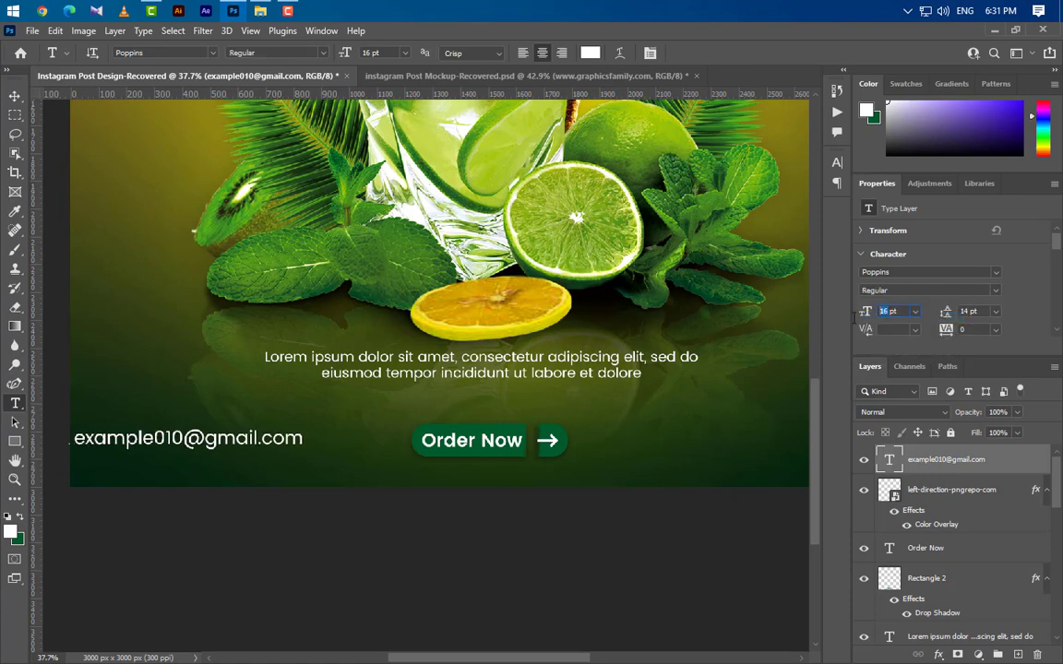
{"action": "type", "text": "2.5"}
{"action": "key", "text": "Return"}
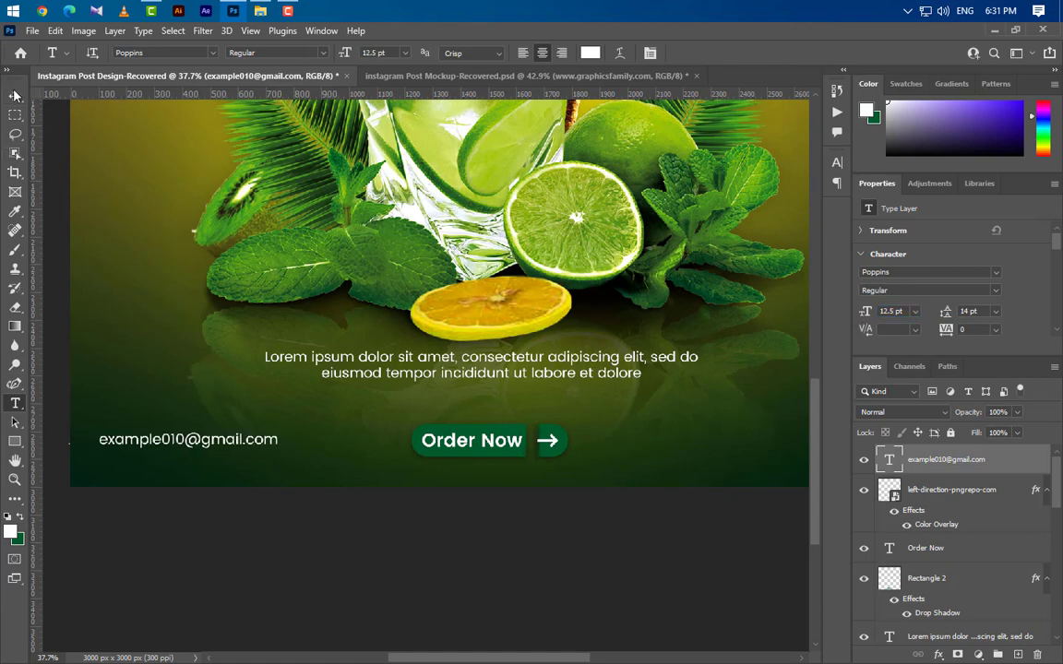
{"action": "left_click", "coordinate": [15, 95]}
{"action": "left_click_drag", "start_coordinate": [224, 449], "coordinate": [324, 446]}
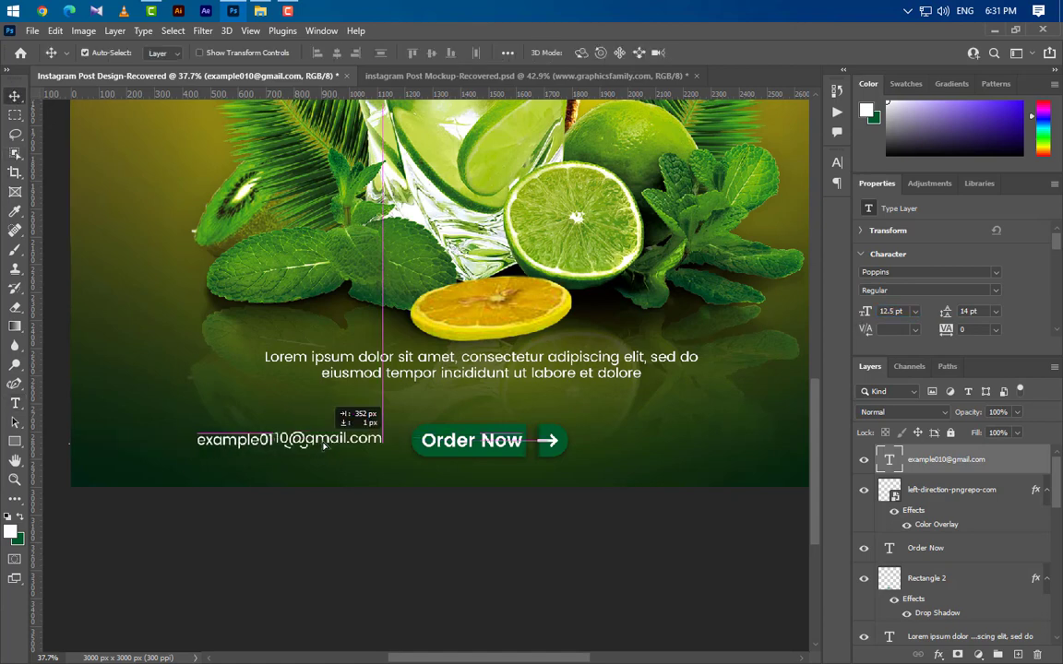
{"action": "scroll", "coordinate": [142, 443], "scroll_direction": "up", "scroll_amount": 5}
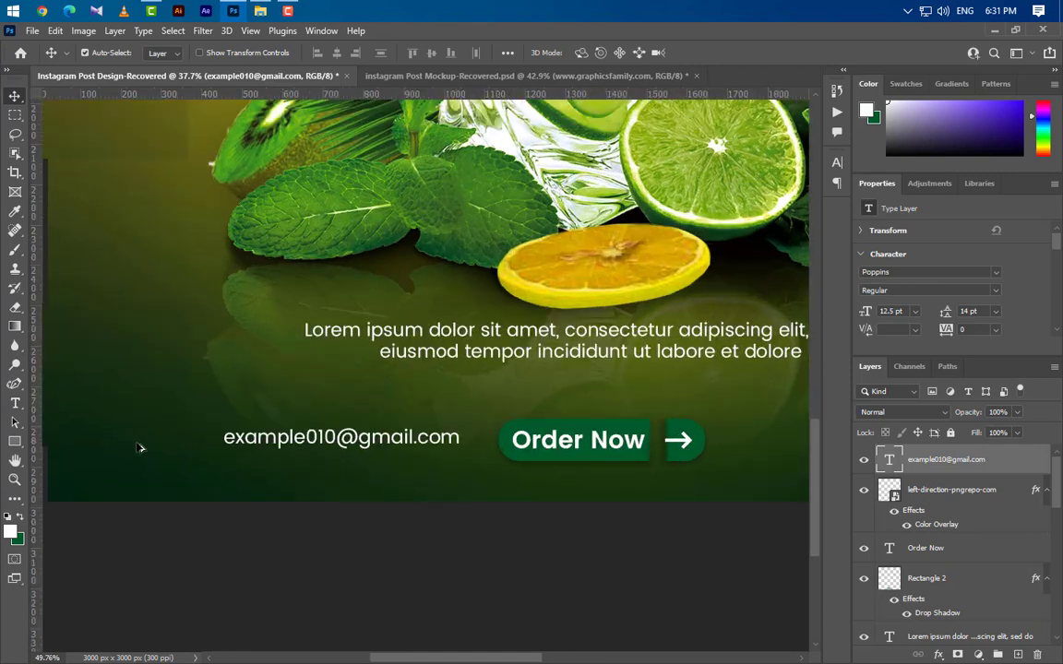
Draw a small lemon-yellow square with 7 px rounded corners left of the e-mail.
{"action": "left_click", "coordinate": [14, 443]}
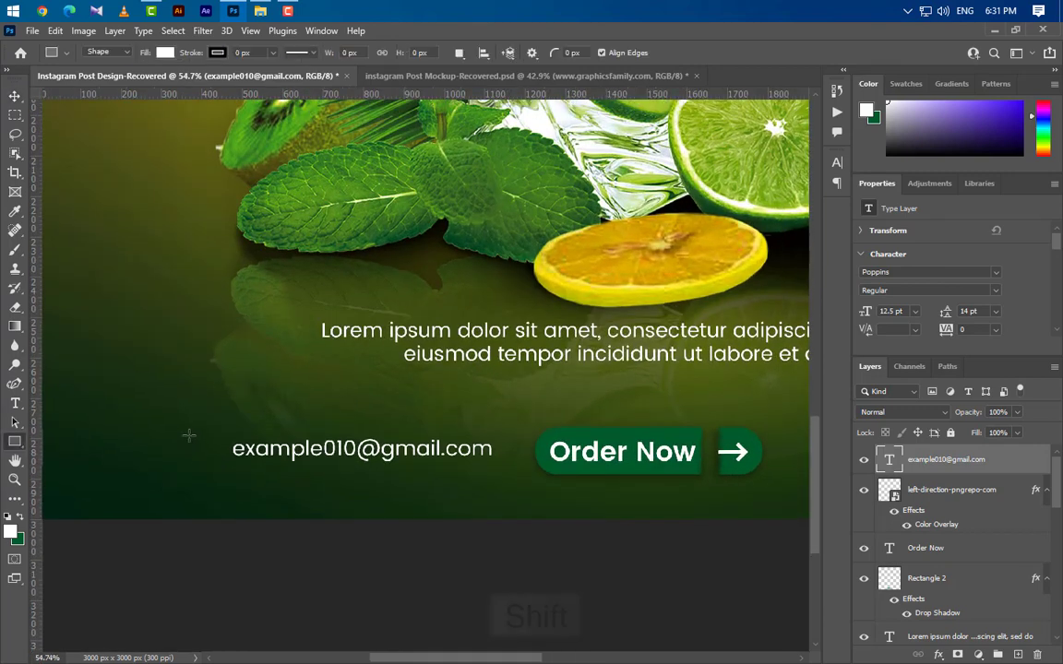
{"action": "left_click_drag", "start_coordinate": [189, 436], "coordinate": [222, 469]}
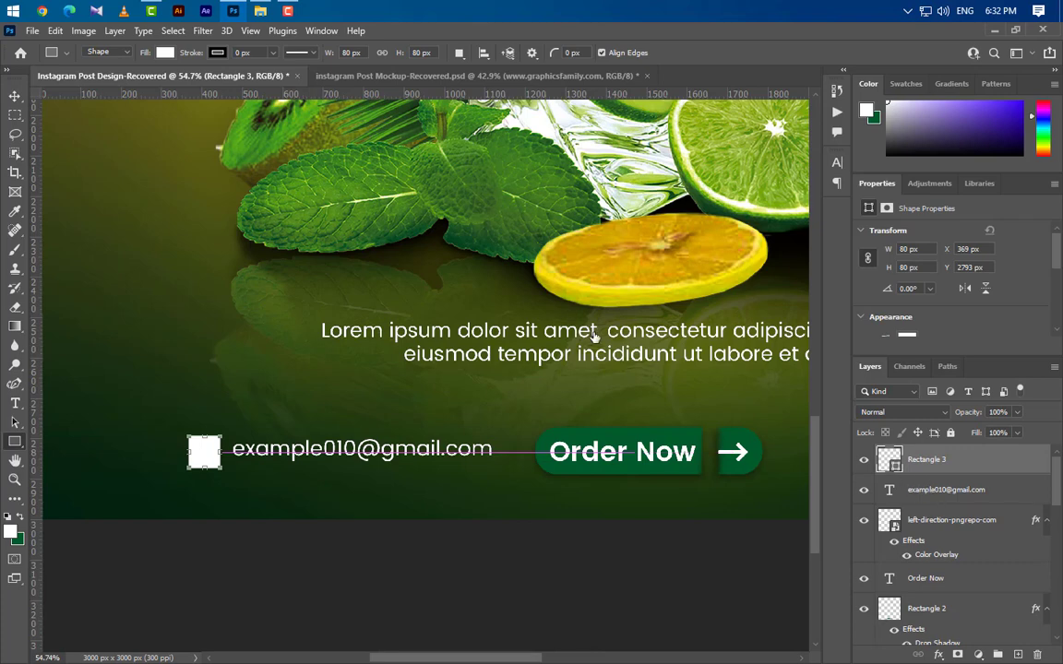
{"action": "double_click", "coordinate": [889, 458]}
{"action": "left_click", "coordinate": [567, 269]}
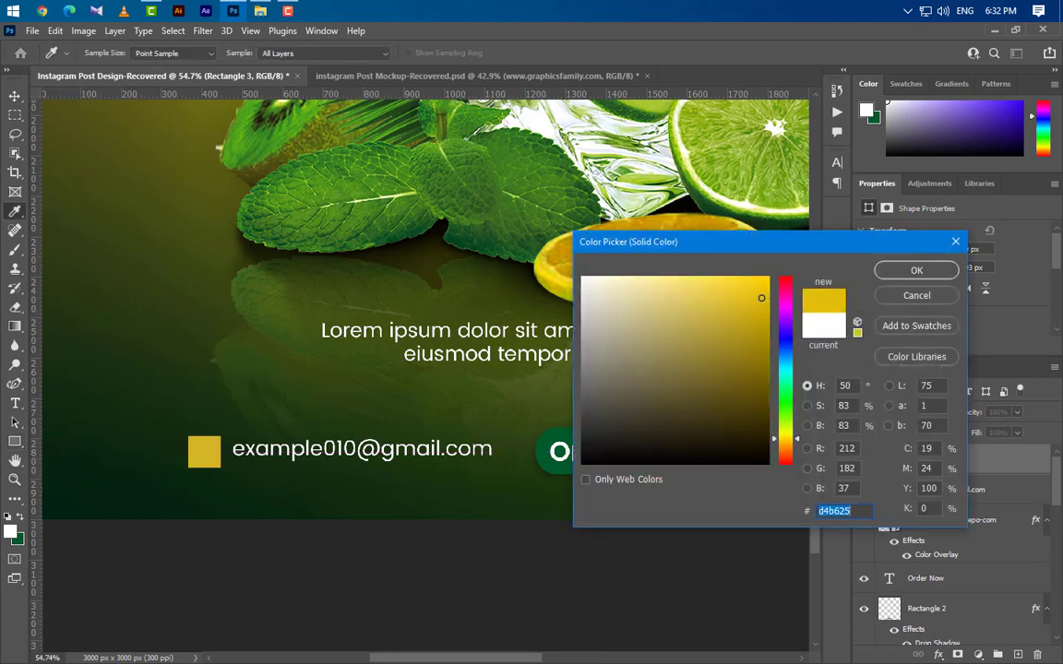
{"action": "key", "text": "Return"}
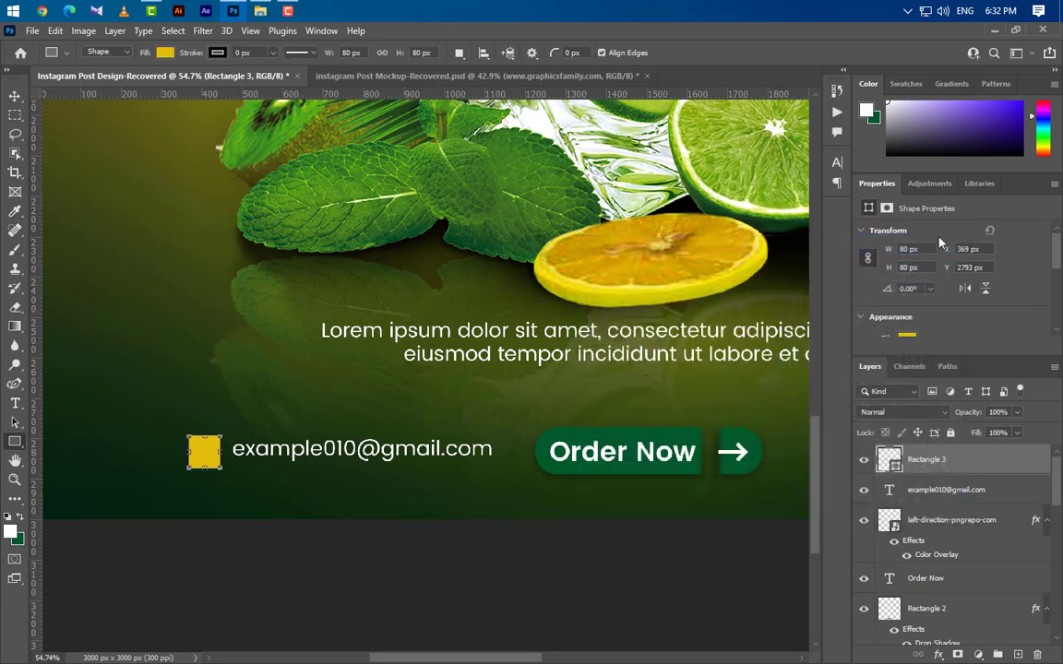
{"action": "scroll", "coordinate": [951, 277], "scroll_direction": "down", "scroll_amount": 3}
{"action": "type", "text": "7"}
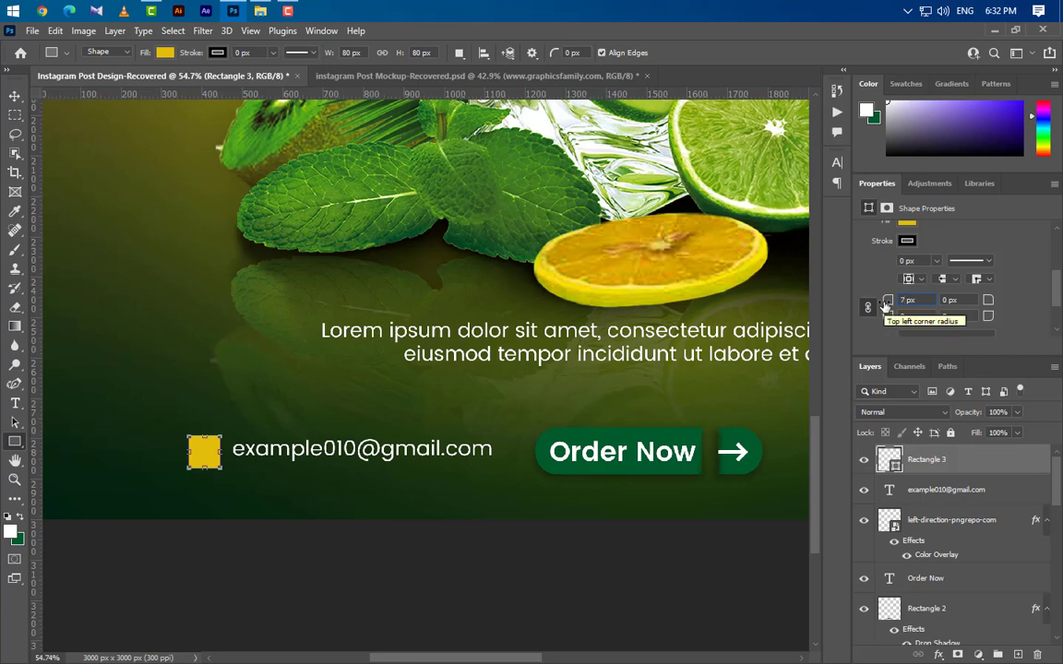
{"action": "key", "text": "Return"}
Select the paper-plane icon image in the icons folder.
{"action": "left_click", "coordinate": [14, 96]}
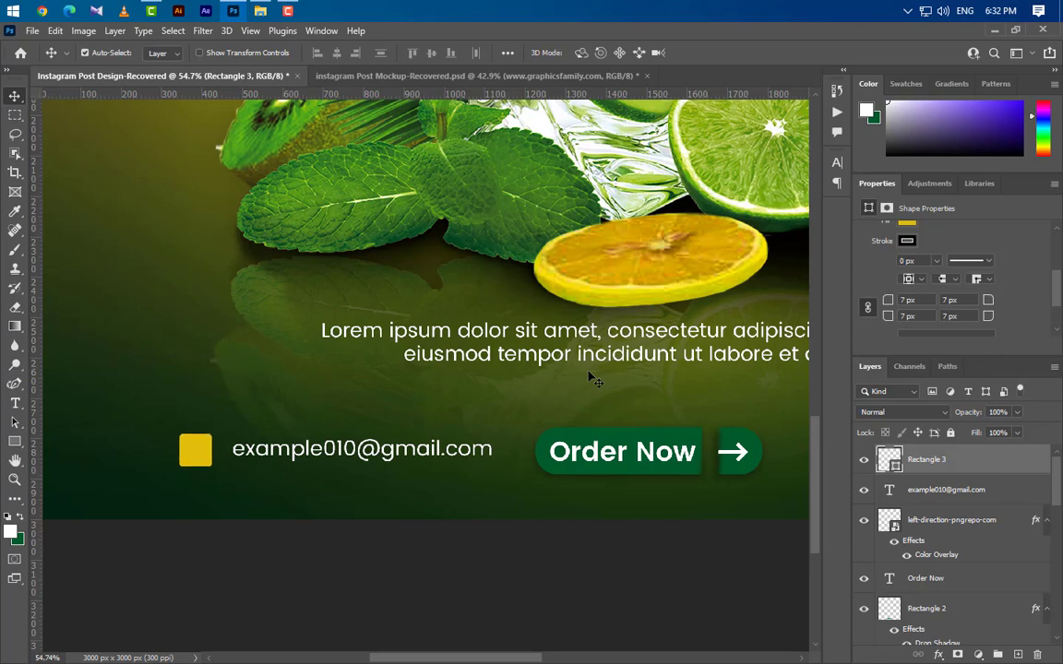
{"action": "left_click", "coordinate": [260, 12]}
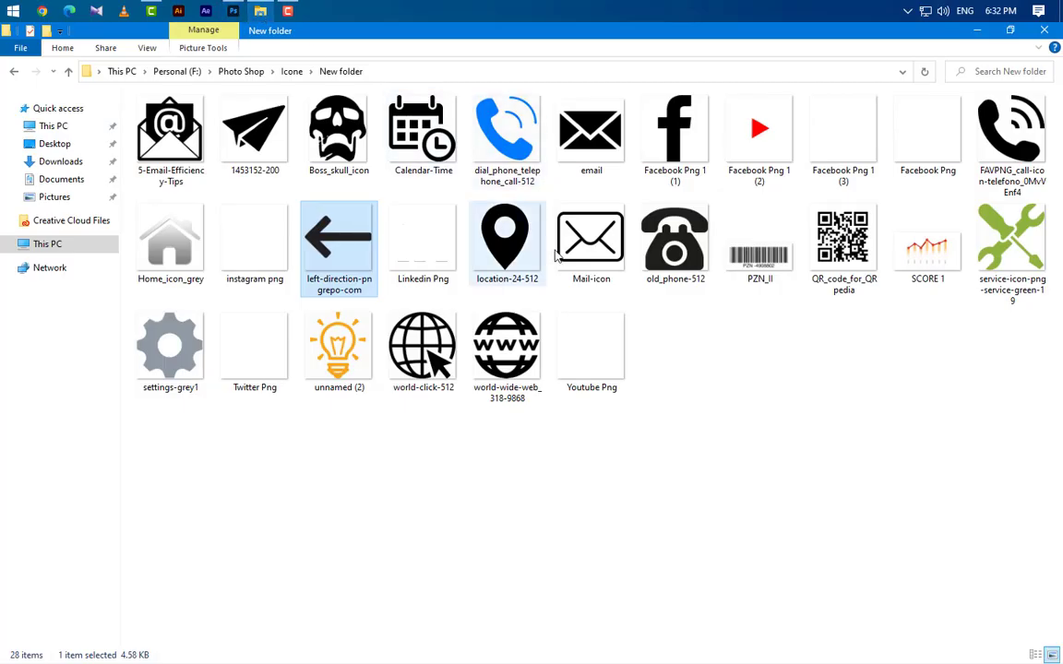
{"action": "left_click", "coordinate": [245, 129]}
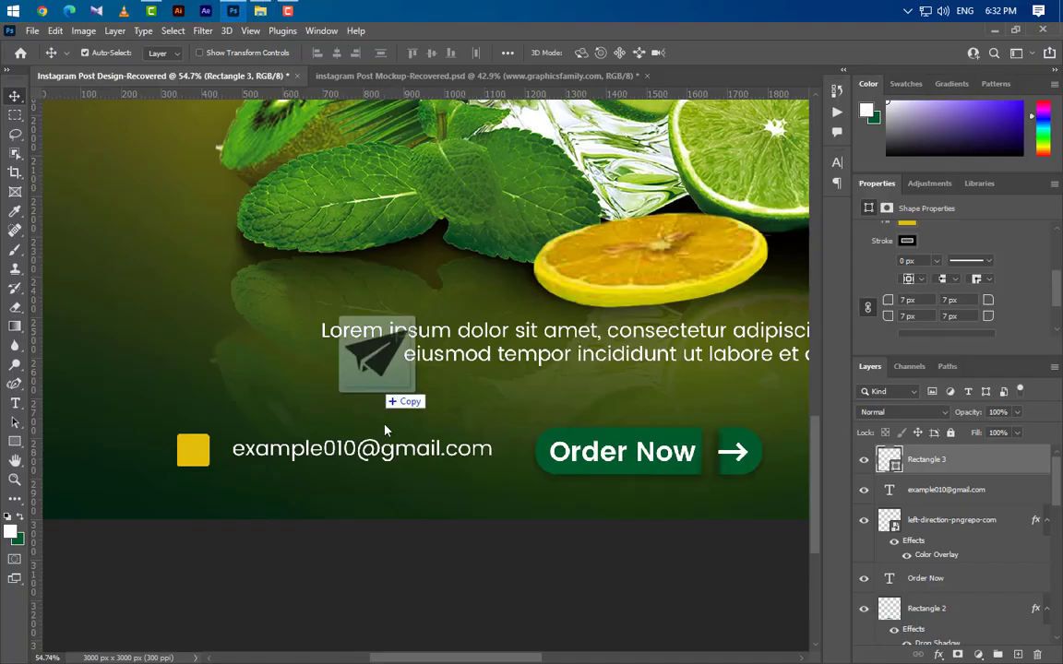
Place the paper-plane icon and scale it onto the yellow square.
{"action": "left_click_drag", "start_coordinate": [210, 48], "coordinate": [387, 387]}
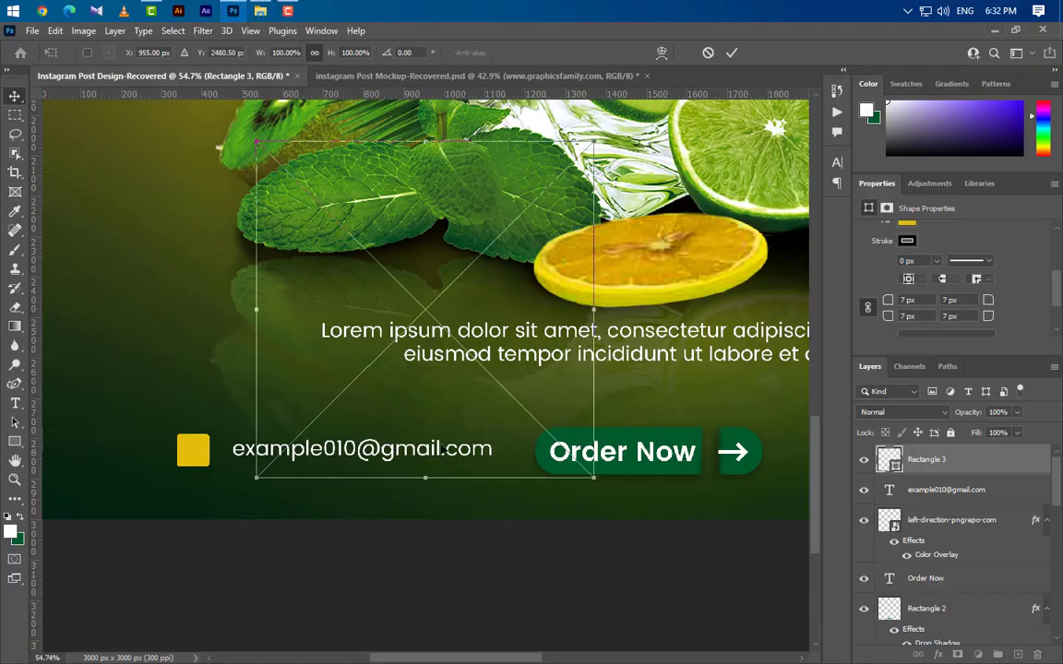
{"action": "mouse_move", "coordinate": [593, 477]}
{"action": "left_mouse_down"}
{"action": "mouse_move", "coordinate": [304, 337]}
{"action": "mouse_move", "coordinate": [222, 451]}
{"action": "mouse_move", "coordinate": [211, 451]}
{"action": "left_mouse_up"}
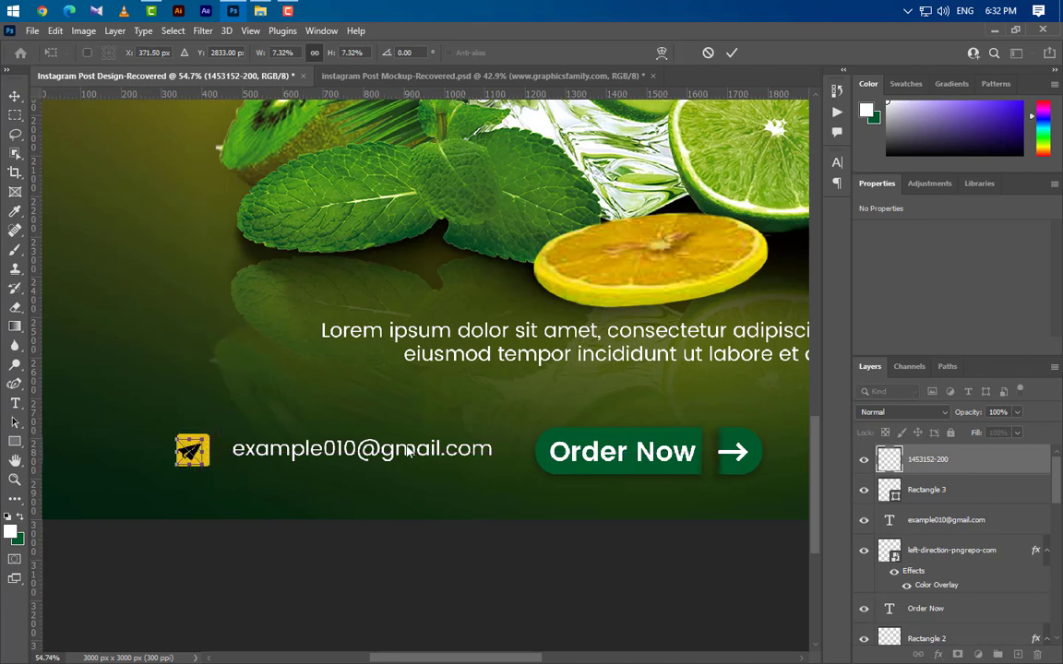
{"action": "key", "text": "Right"}
{"action": "key", "text": "Right"}
{"action": "key", "text": "Right"}
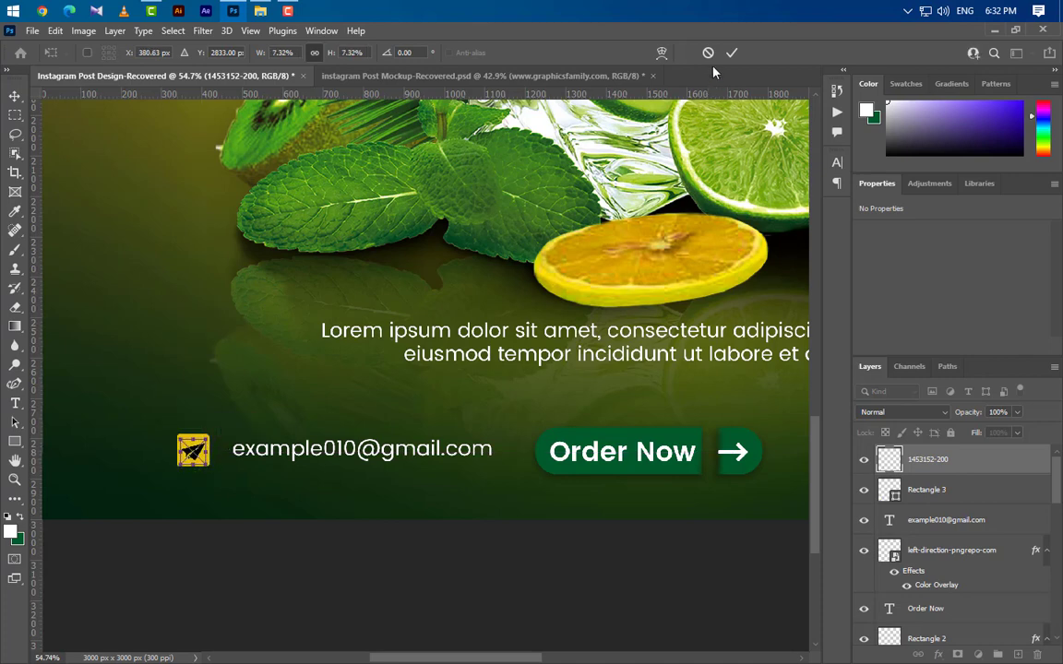
{"action": "left_click", "coordinate": [731, 53]}
Group the paper-plane icon, yellow square and e-mail text together.
{"action": "scroll", "coordinate": [718, 477], "scroll_direction": "down", "scroll_amount": 3}
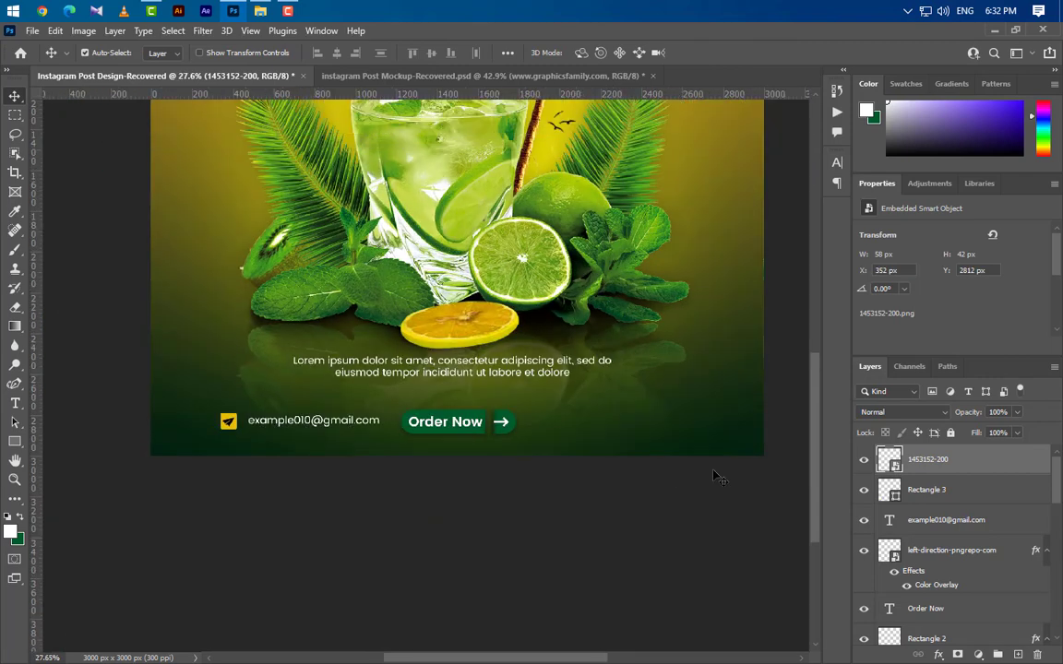
{"action": "left_click", "coordinate": [939, 519], "text": "shift"}
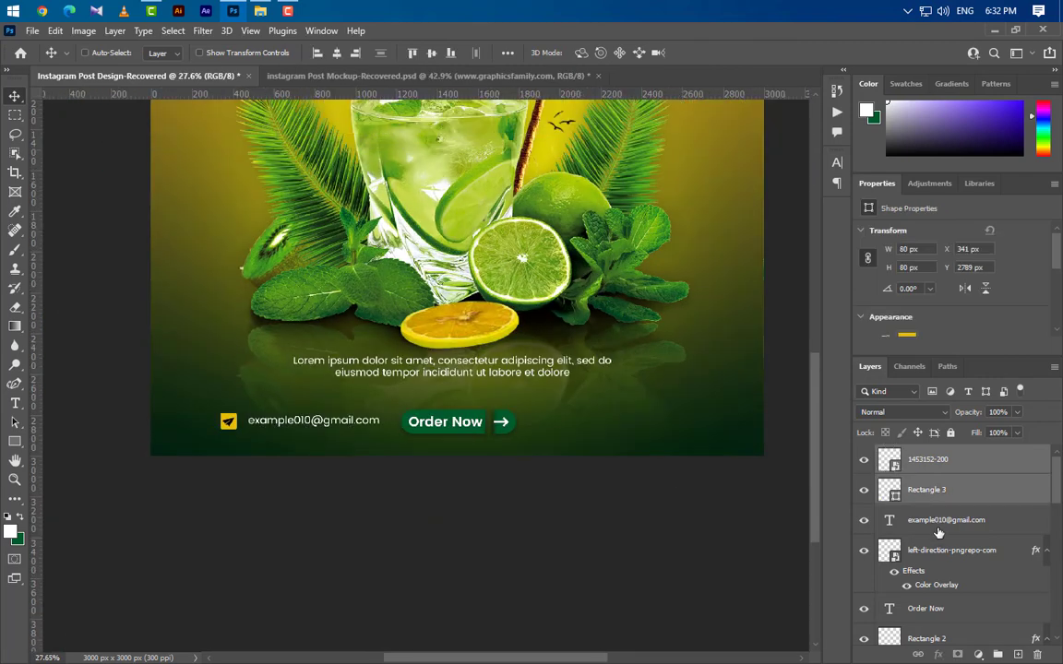
{"action": "left_click", "coordinate": [997, 654]}
Duplicate the group to the right of the Order Now button.
{"action": "left_click_drag", "start_coordinate": [240, 429], "coordinate": [568, 427]}
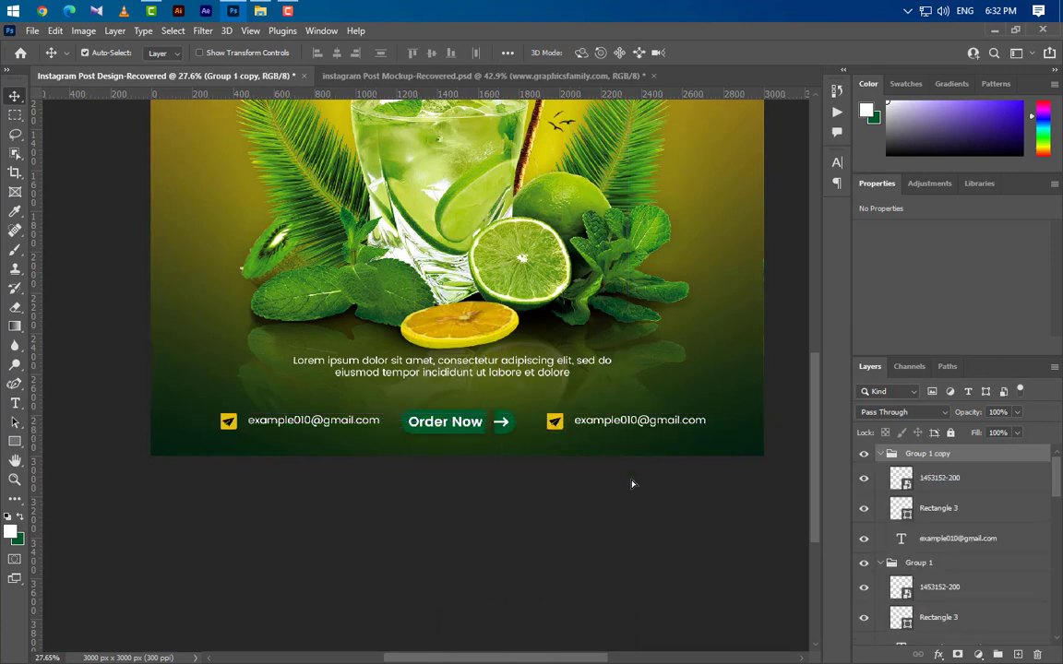
{"action": "key", "text": "shift+Left"}
{"action": "key", "text": "shift+Left"}
{"action": "left_click", "coordinate": [551, 423]}
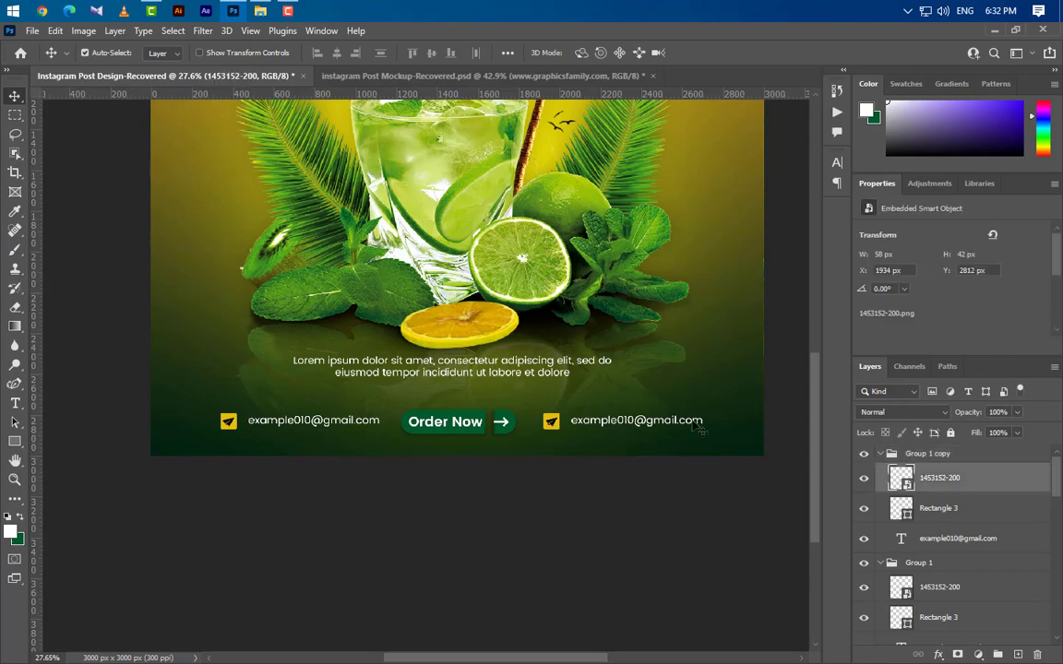
{"action": "scroll", "coordinate": [718, 433], "scroll_direction": "up", "scroll_amount": 5}
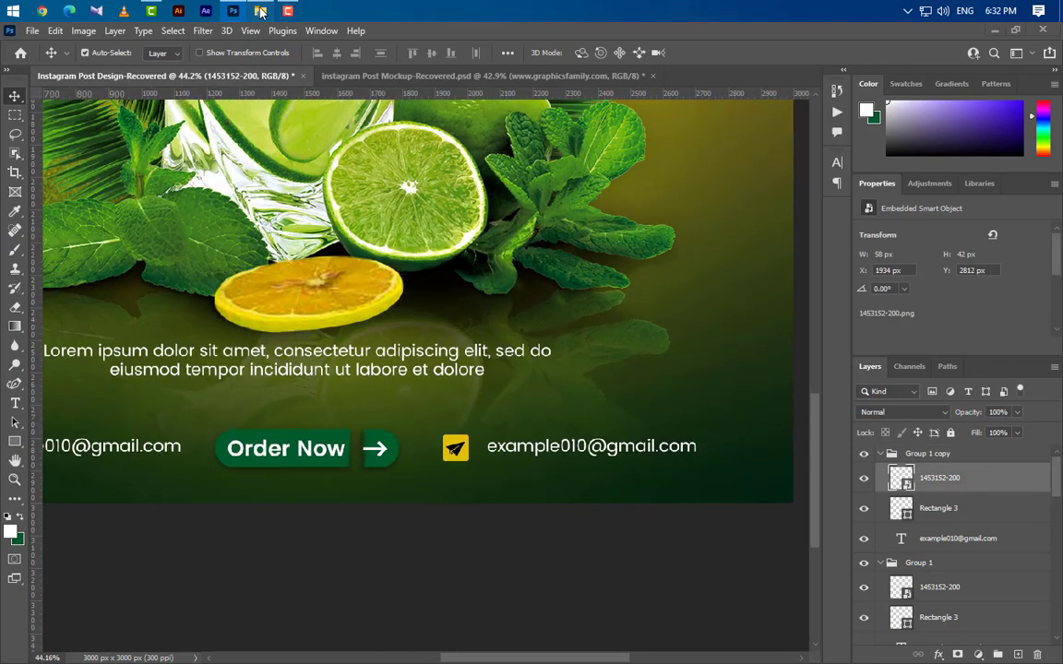
Place the globe icon from the icons folder and scale it onto the copied yellow square.
{"action": "left_click", "coordinate": [261, 11]}
{"action": "left_click_drag", "start_coordinate": [449, 370], "coordinate": [468, 446]}
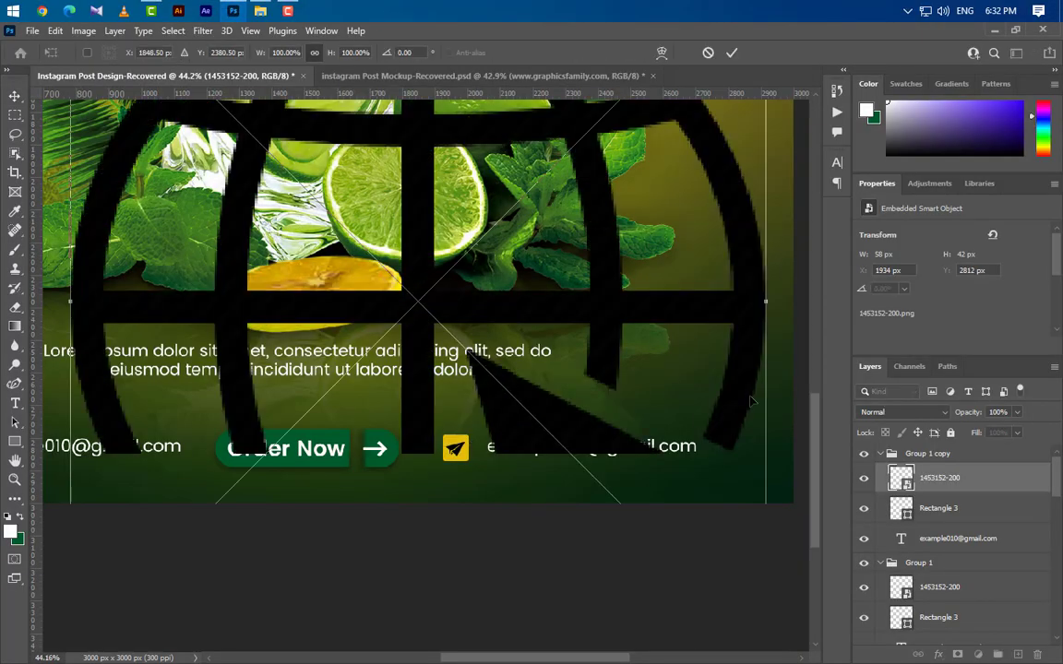
{"action": "left_click_drag", "start_coordinate": [765, 649], "coordinate": [335, 434]}
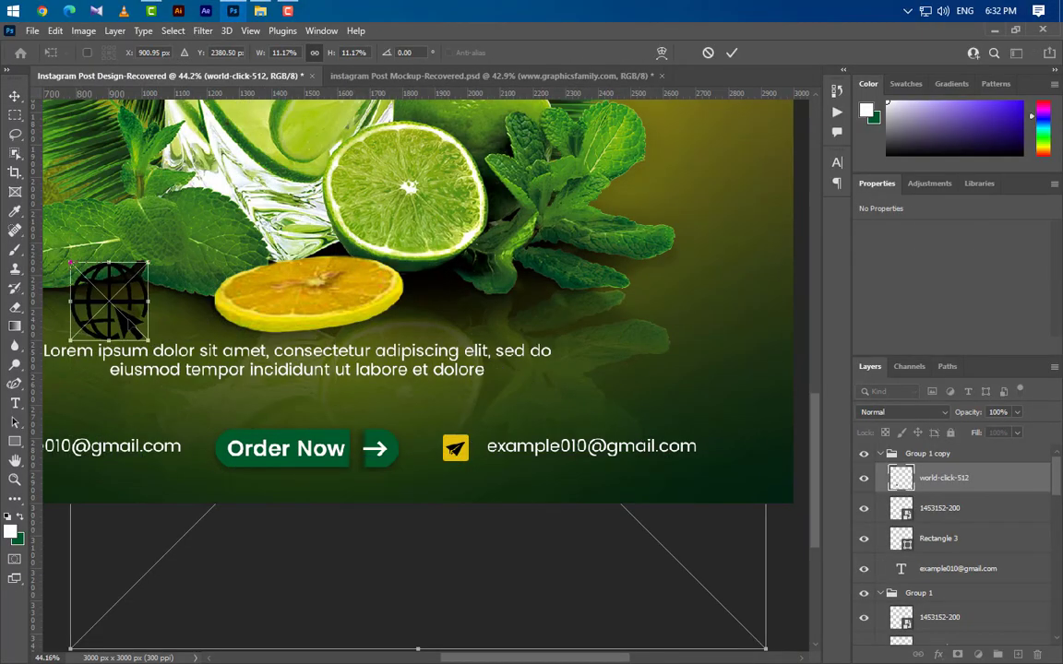
{"action": "mouse_move", "coordinate": [124, 308]}
{"action": "left_mouse_down"}
{"action": "mouse_move", "coordinate": [499, 450]}
{"action": "mouse_move", "coordinate": [459, 447]}
{"action": "left_mouse_up"}
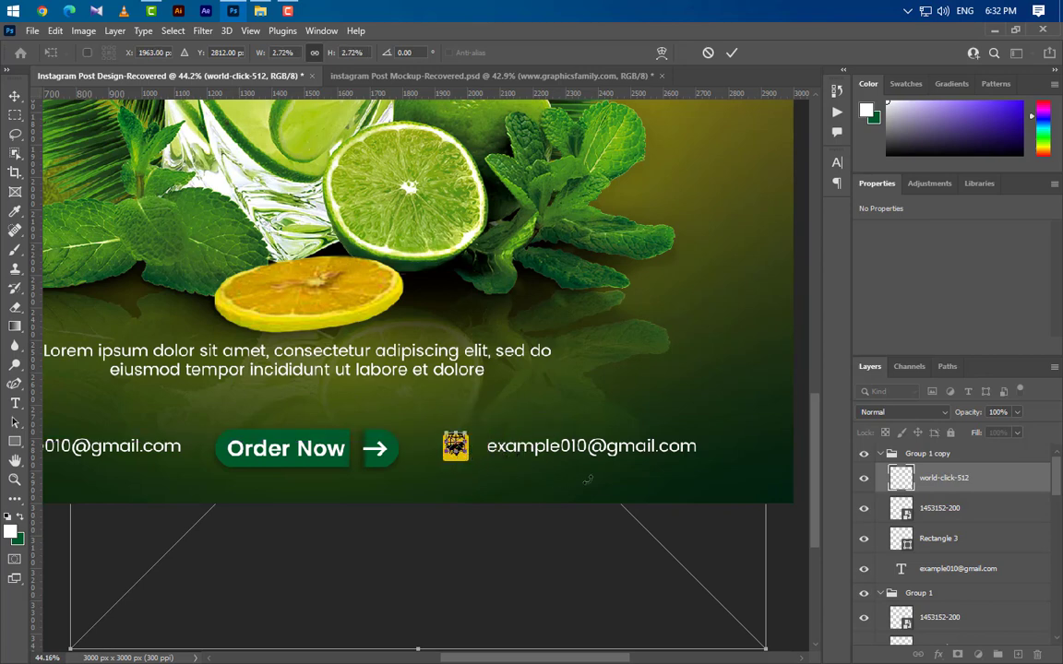
{"action": "key", "text": "Down"}
{"action": "key", "text": "Down"}
{"action": "key", "text": "Down"}
{"action": "key", "text": "Down"}
{"action": "key", "text": "Down"}
{"action": "key", "text": "Down"}
{"action": "key", "text": "Down"}
{"action": "key", "text": "Return"}
{"action": "left_click", "coordinate": [964, 507]}
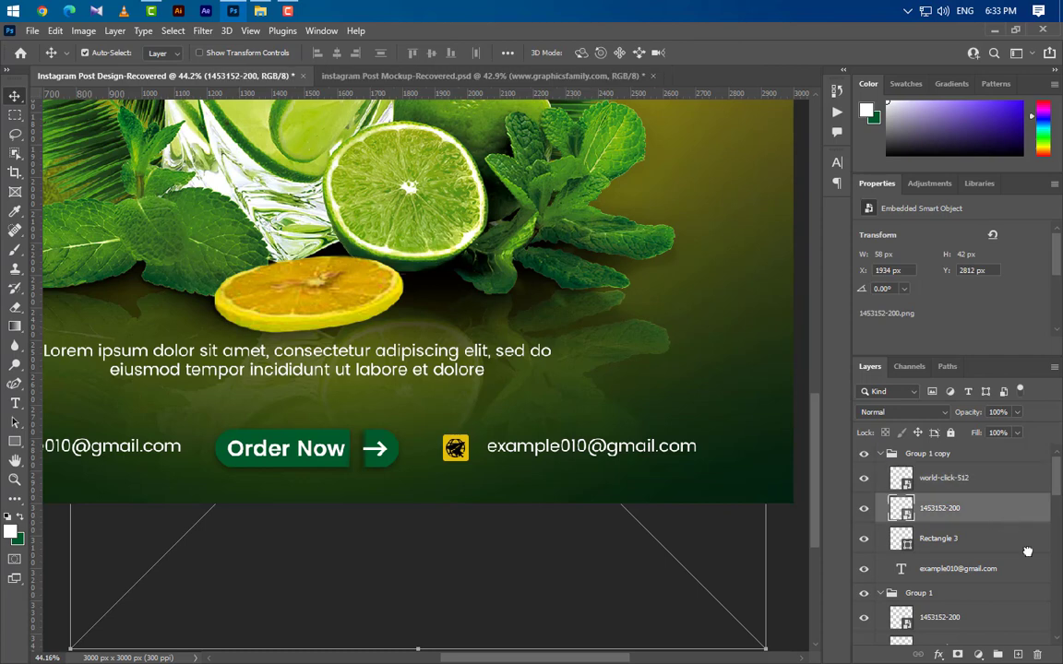
{"action": "key", "text": "Delete"}
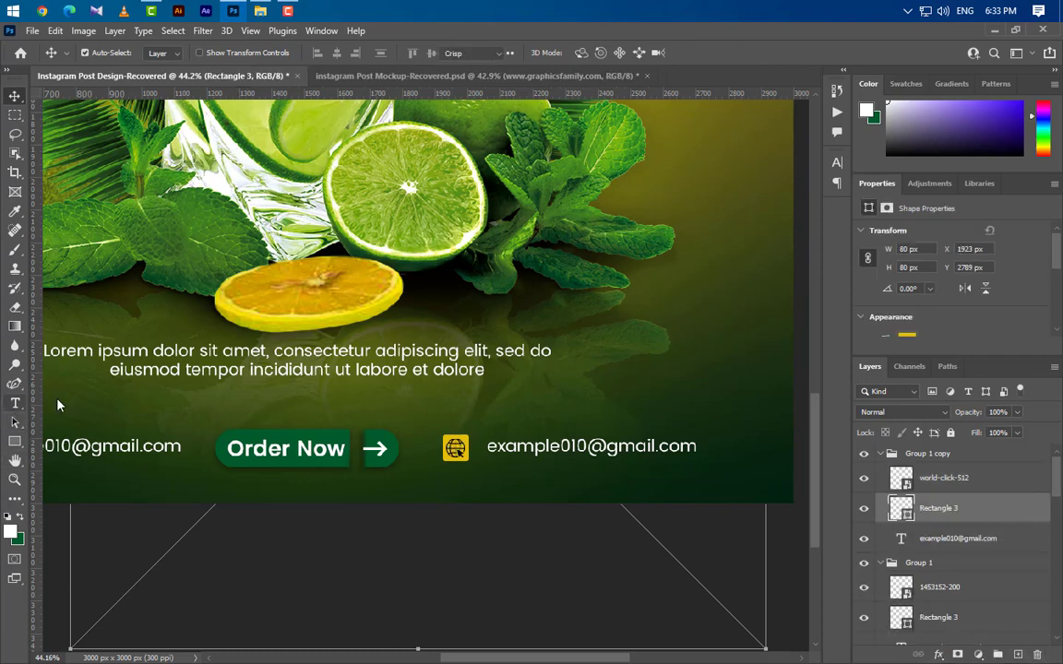
{"action": "left_click_drag", "start_coordinate": [487, 447], "coordinate": [655, 447]}
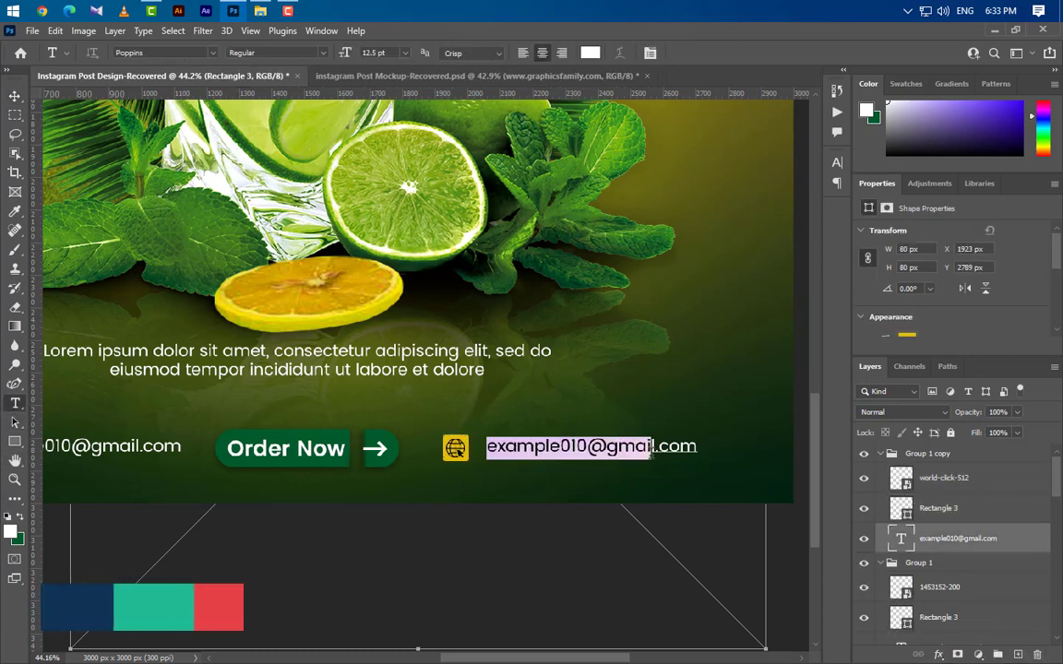
{"action": "type", "text": "www.graphi"}
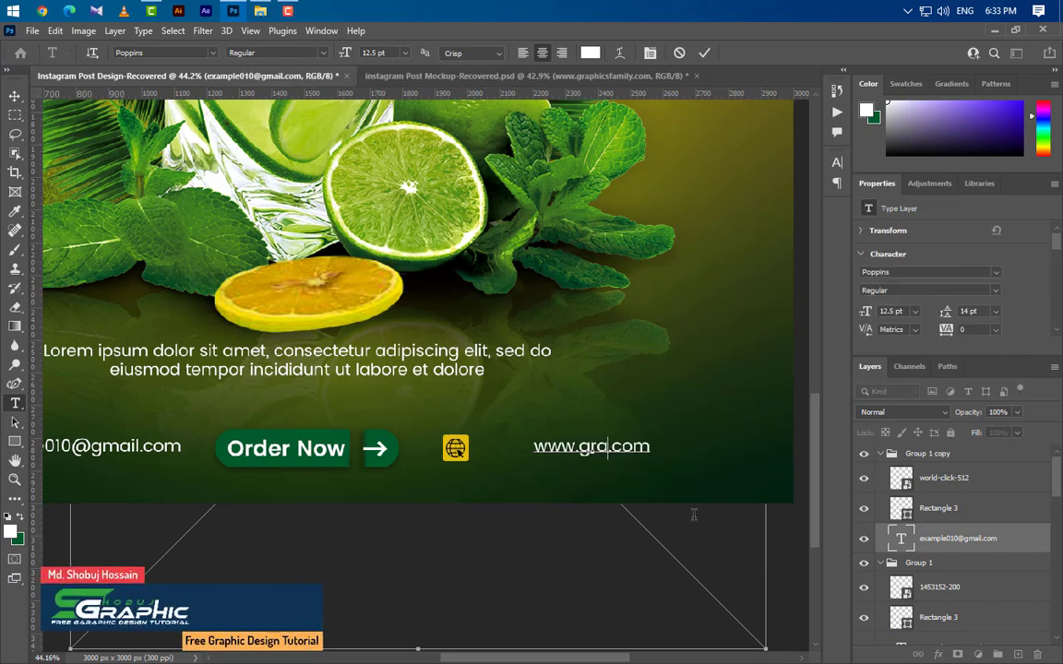
{"action": "type", "text": "csfa"}
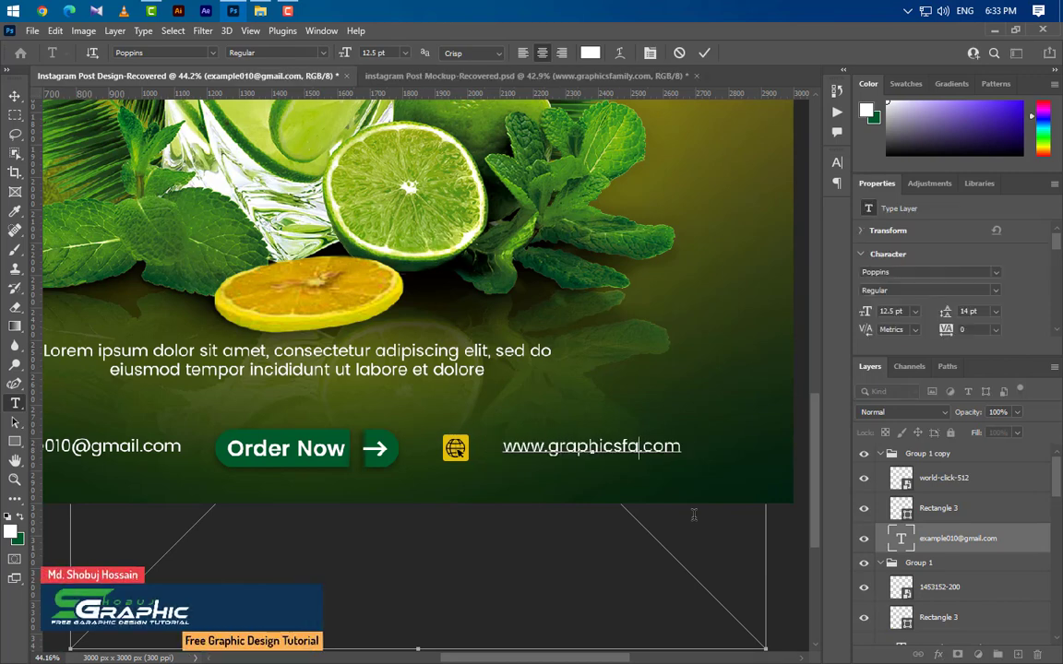
{"action": "type", "text": "mily"}
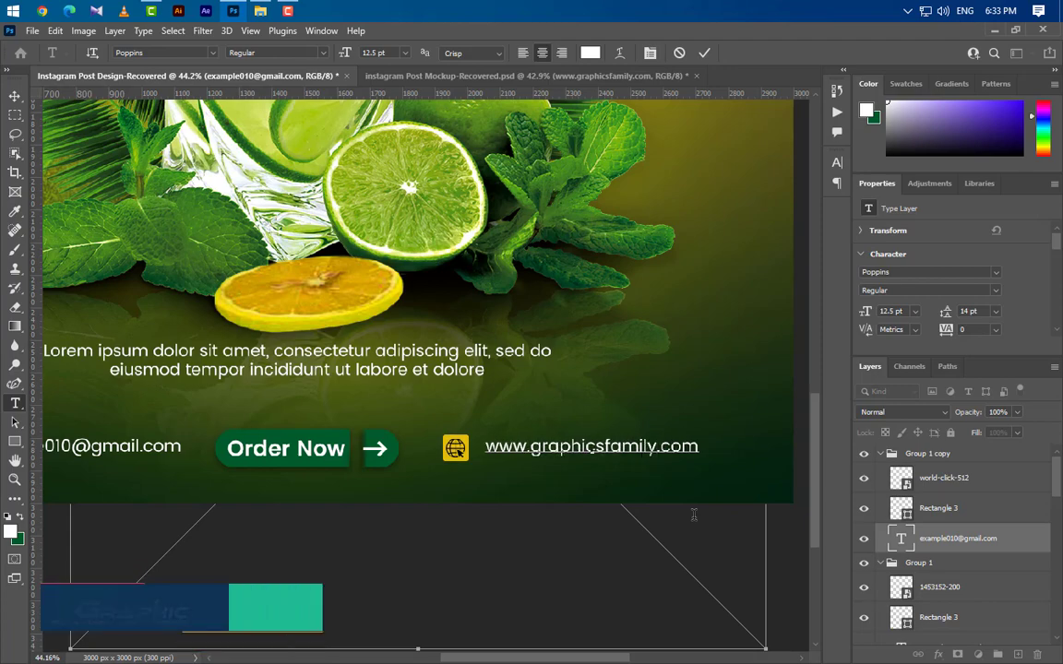
{"action": "left_click", "coordinate": [707, 56]}
{"action": "scroll", "coordinate": [536, 532], "scroll_direction": "down", "scroll_amount": 2, "text": "alt"}
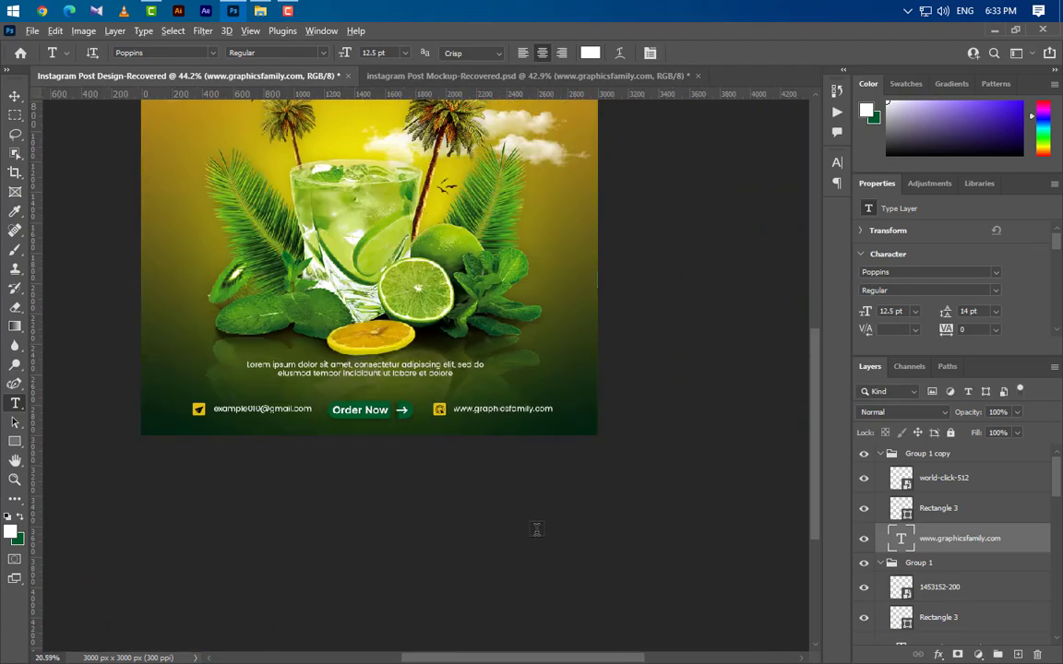
{"action": "scroll", "coordinate": [535, 531], "scroll_direction": "down", "scroll_amount": 2, "text": "alt"}
{"action": "scroll", "coordinate": [528, 505], "scroll_direction": "down", "scroll_amount": 2, "text": "alt"}
{"action": "scroll", "coordinate": [420, 277], "scroll_direction": "up", "scroll_amount": 3, "text": "alt"}
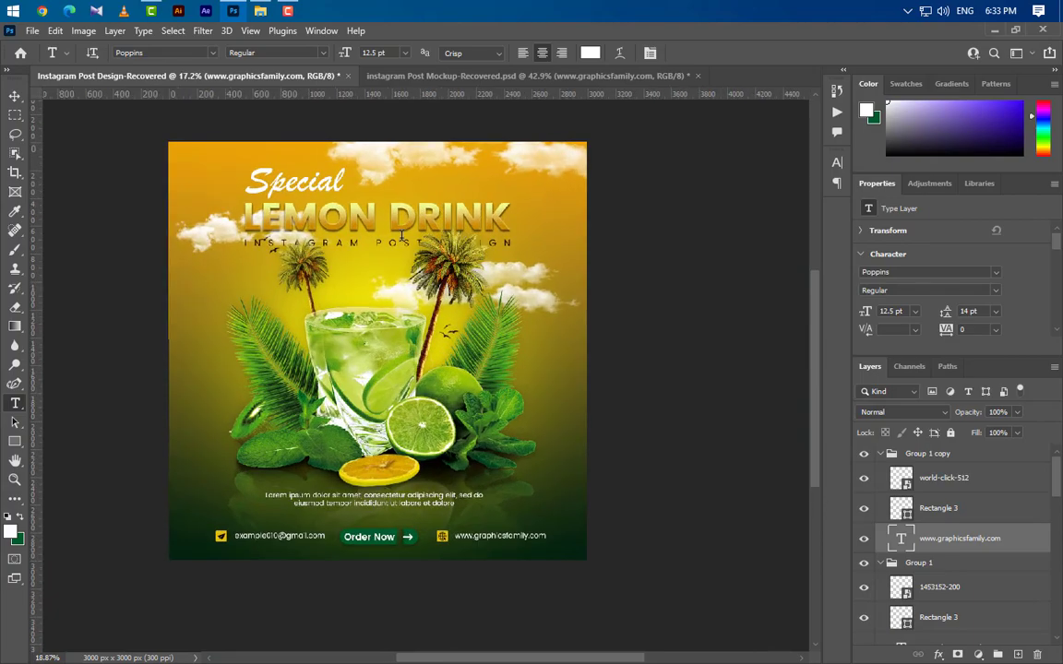
{"action": "key", "text": "v"}
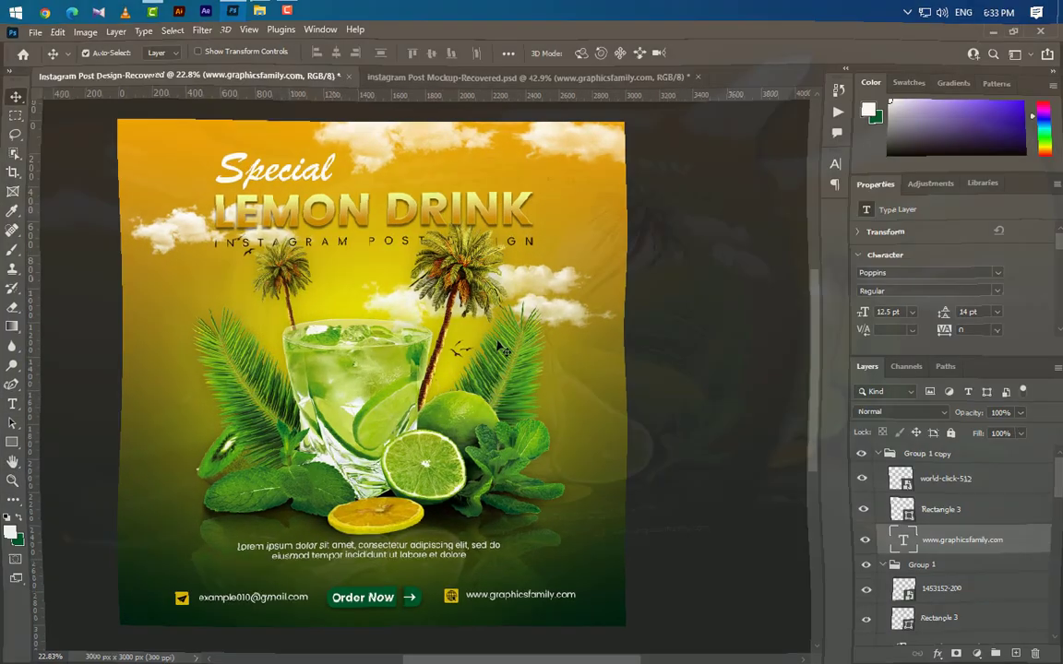